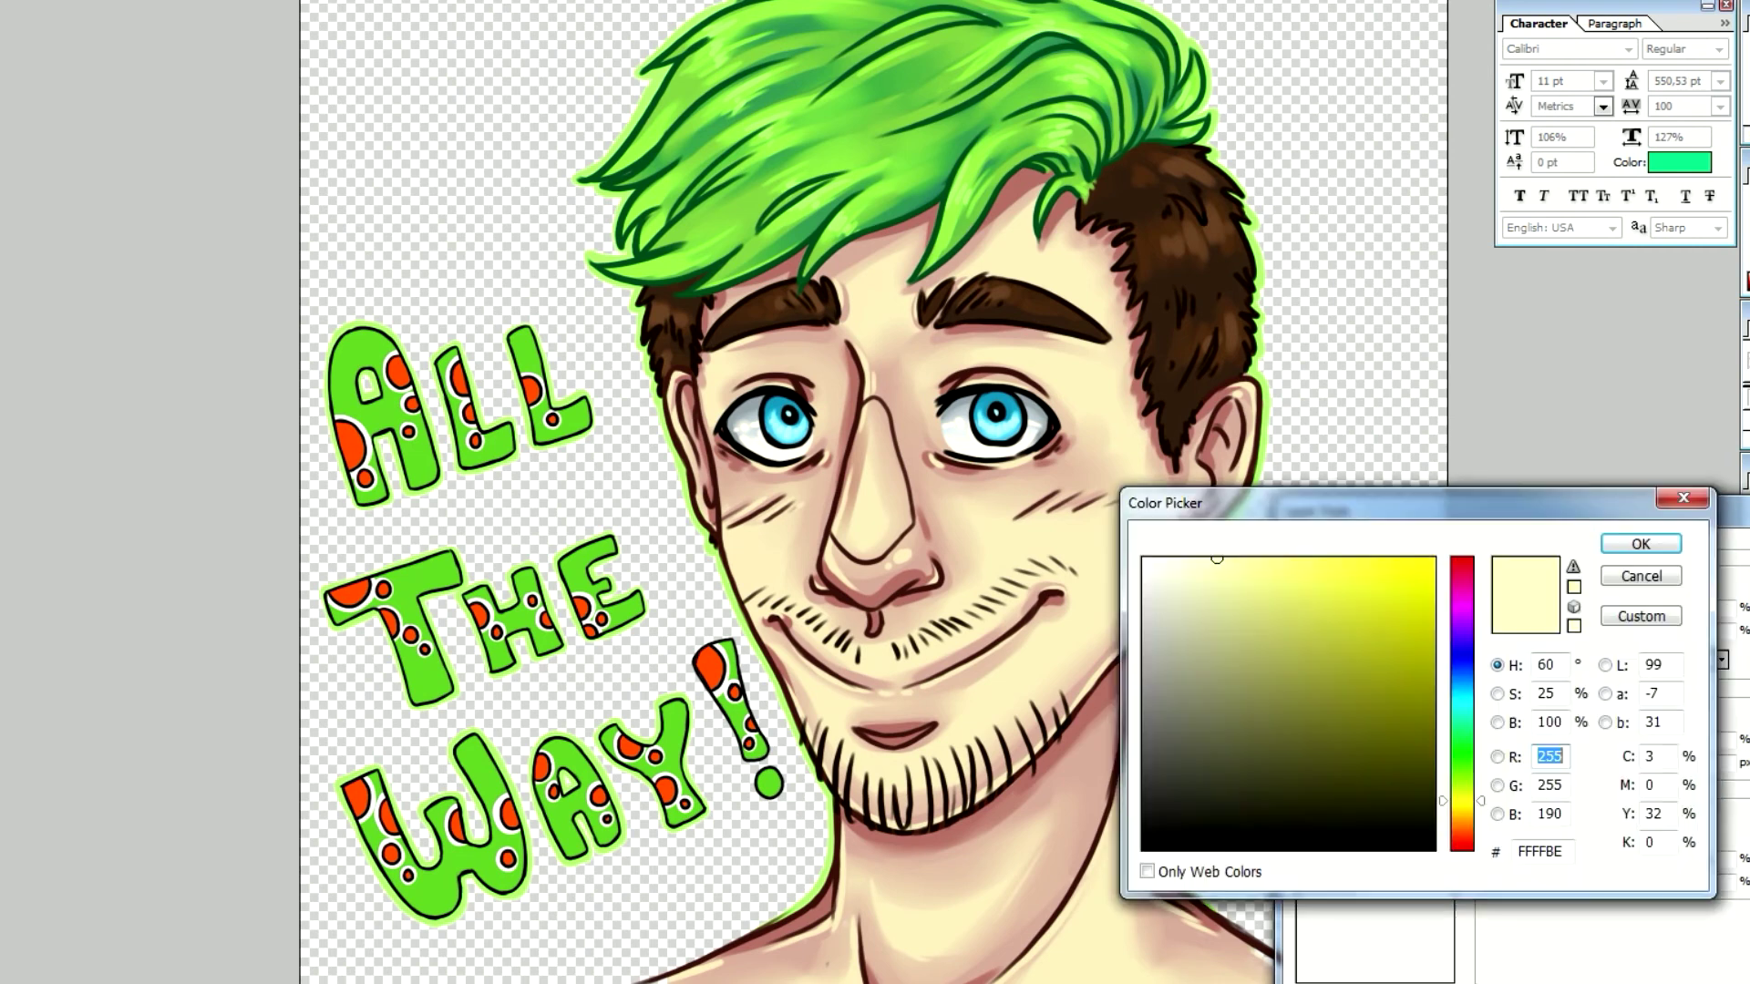
Set the outer glow's colour to bright green, with a spread of 17% and a size of 10 px
{"action": "key", "text": "Return"}
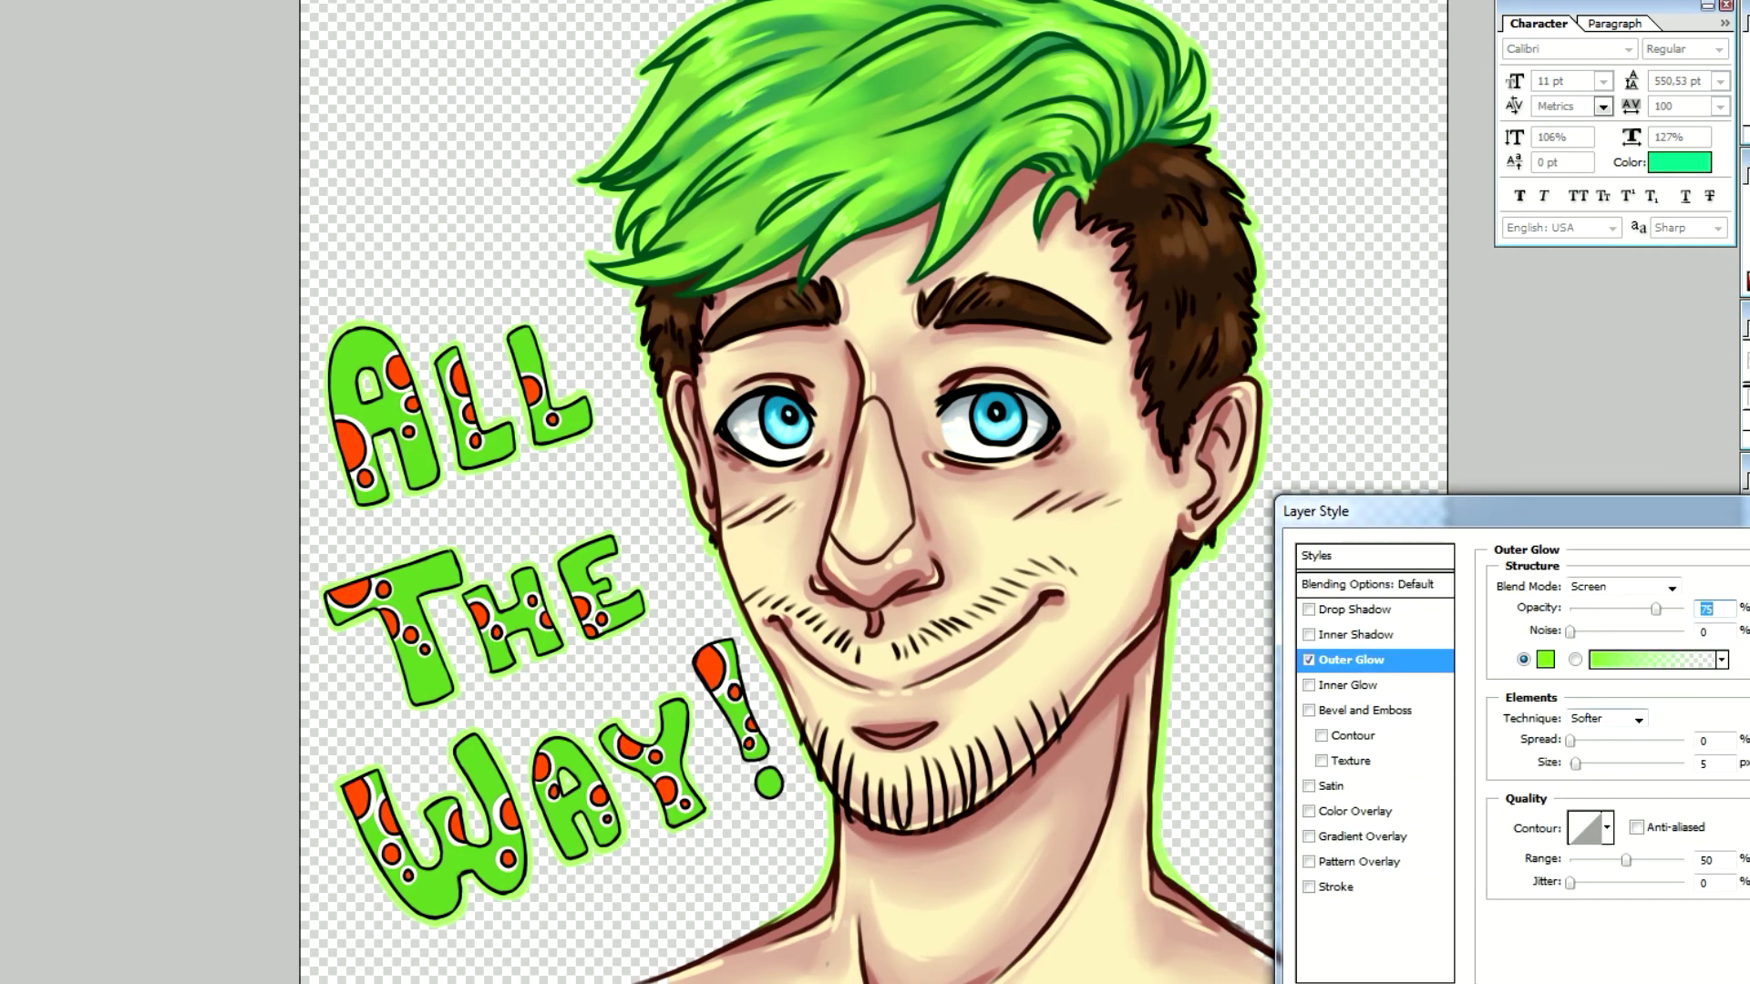
{"action": "type", "text": "17"}
{"action": "key", "text": "Tab"}
{"action": "type", "text": "10"}
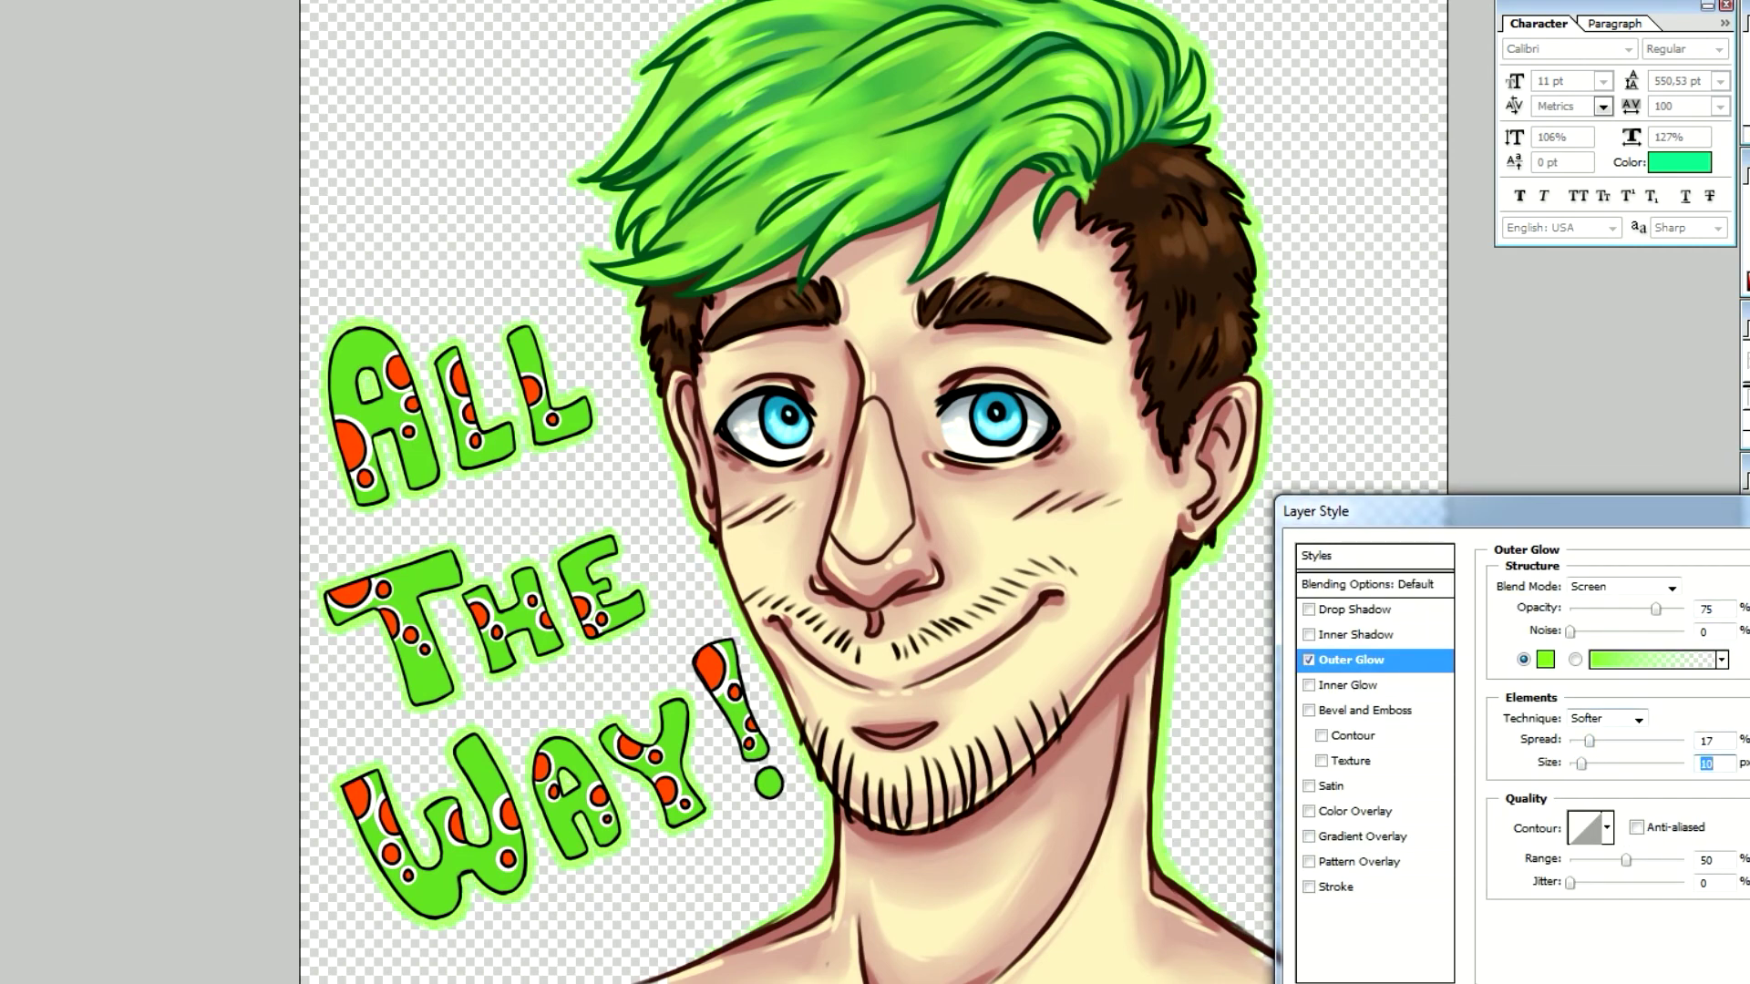
Lighten the outer glow's green and apply it with 69% opacity, 24% spread and 71% range
{"action": "type", "text": "55"}
{"action": "left_click", "coordinate": [1545, 659]}
{"action": "key", "text": "Return"}
{"action": "left_click_drag", "start_coordinate": [1582, 764], "coordinate": [1586, 764]}
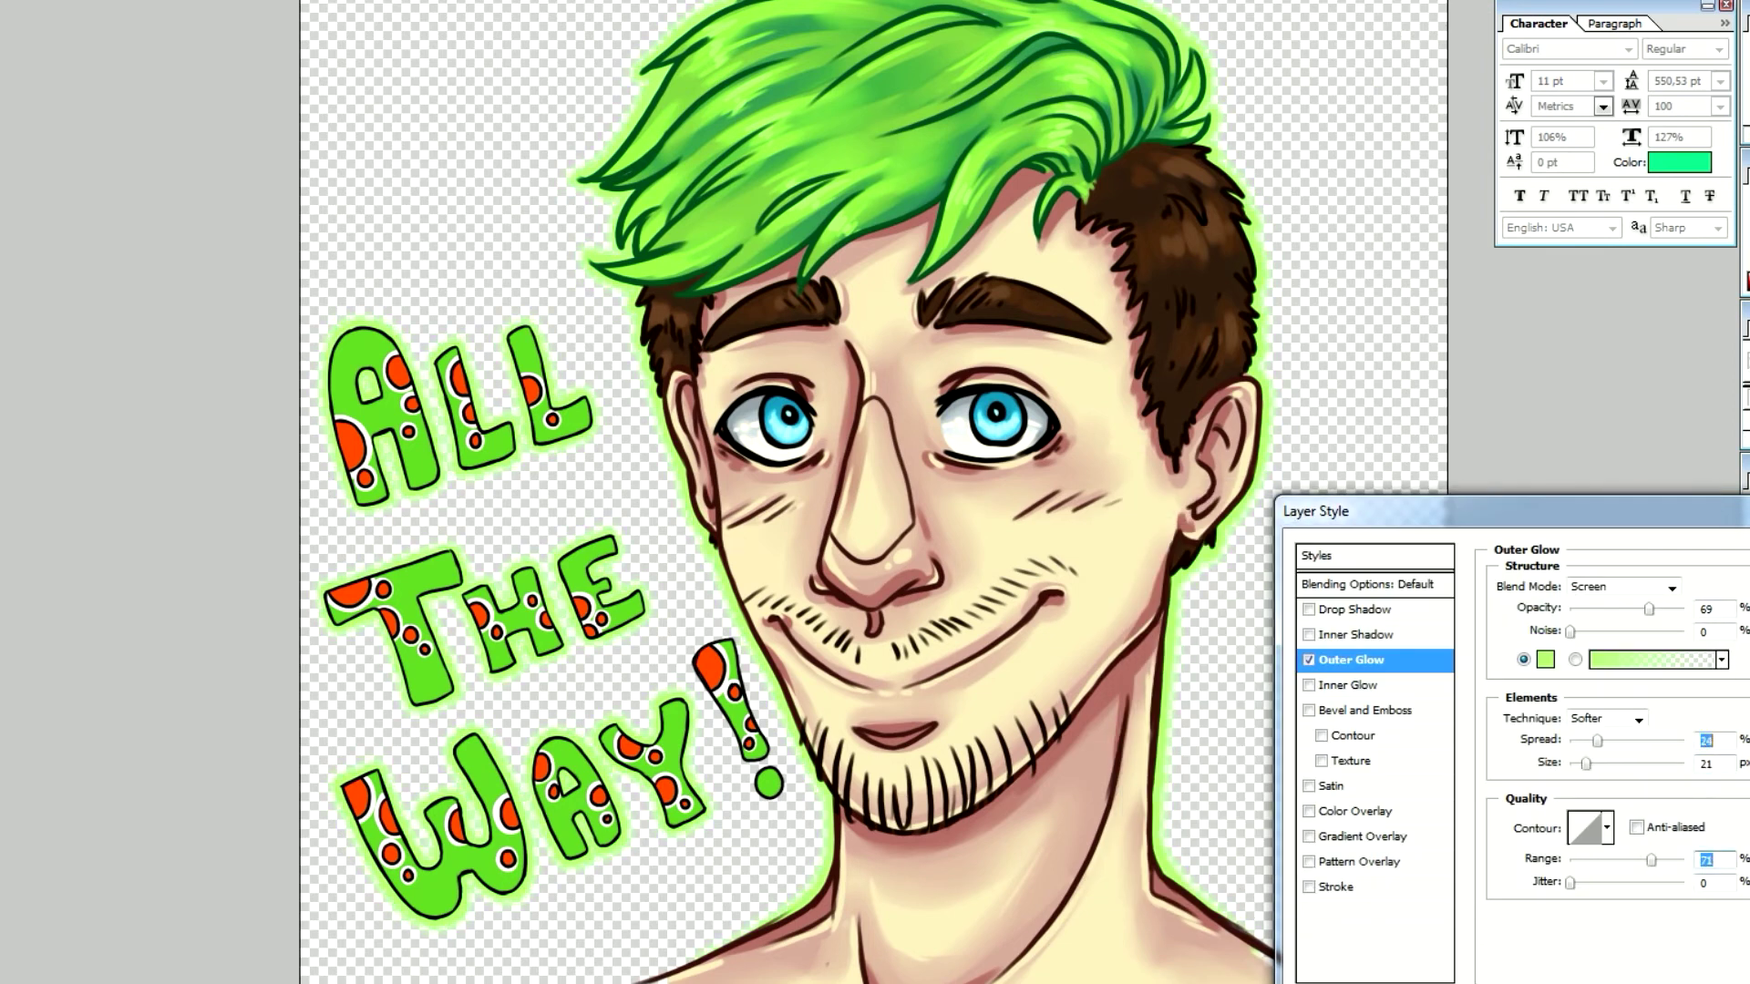
{"action": "key", "text": "Tab"}
{"action": "type", "text": "10"}
{"action": "key", "text": "Return"}
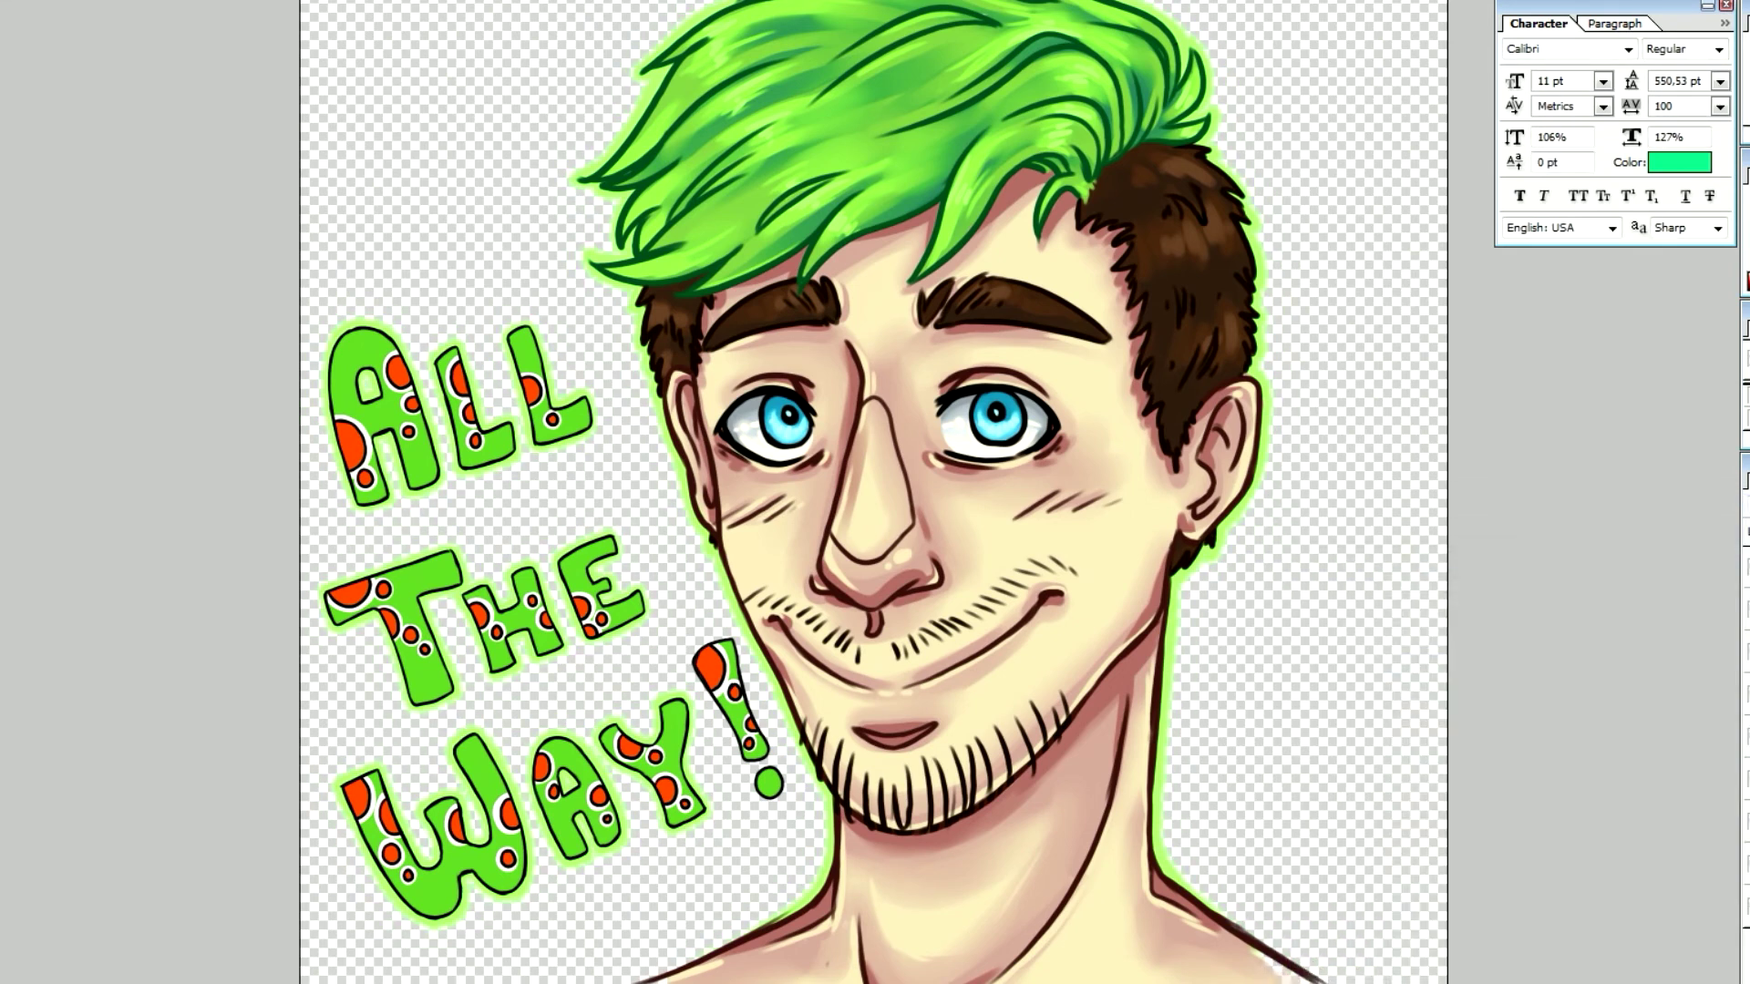
Fill the empty background behind the portrait and lettering with dark crimson
{"action": "type", "text": "961634"}
{"action": "key", "text": "Return"}
{"action": "key", "text": "alt+BackSpace"}
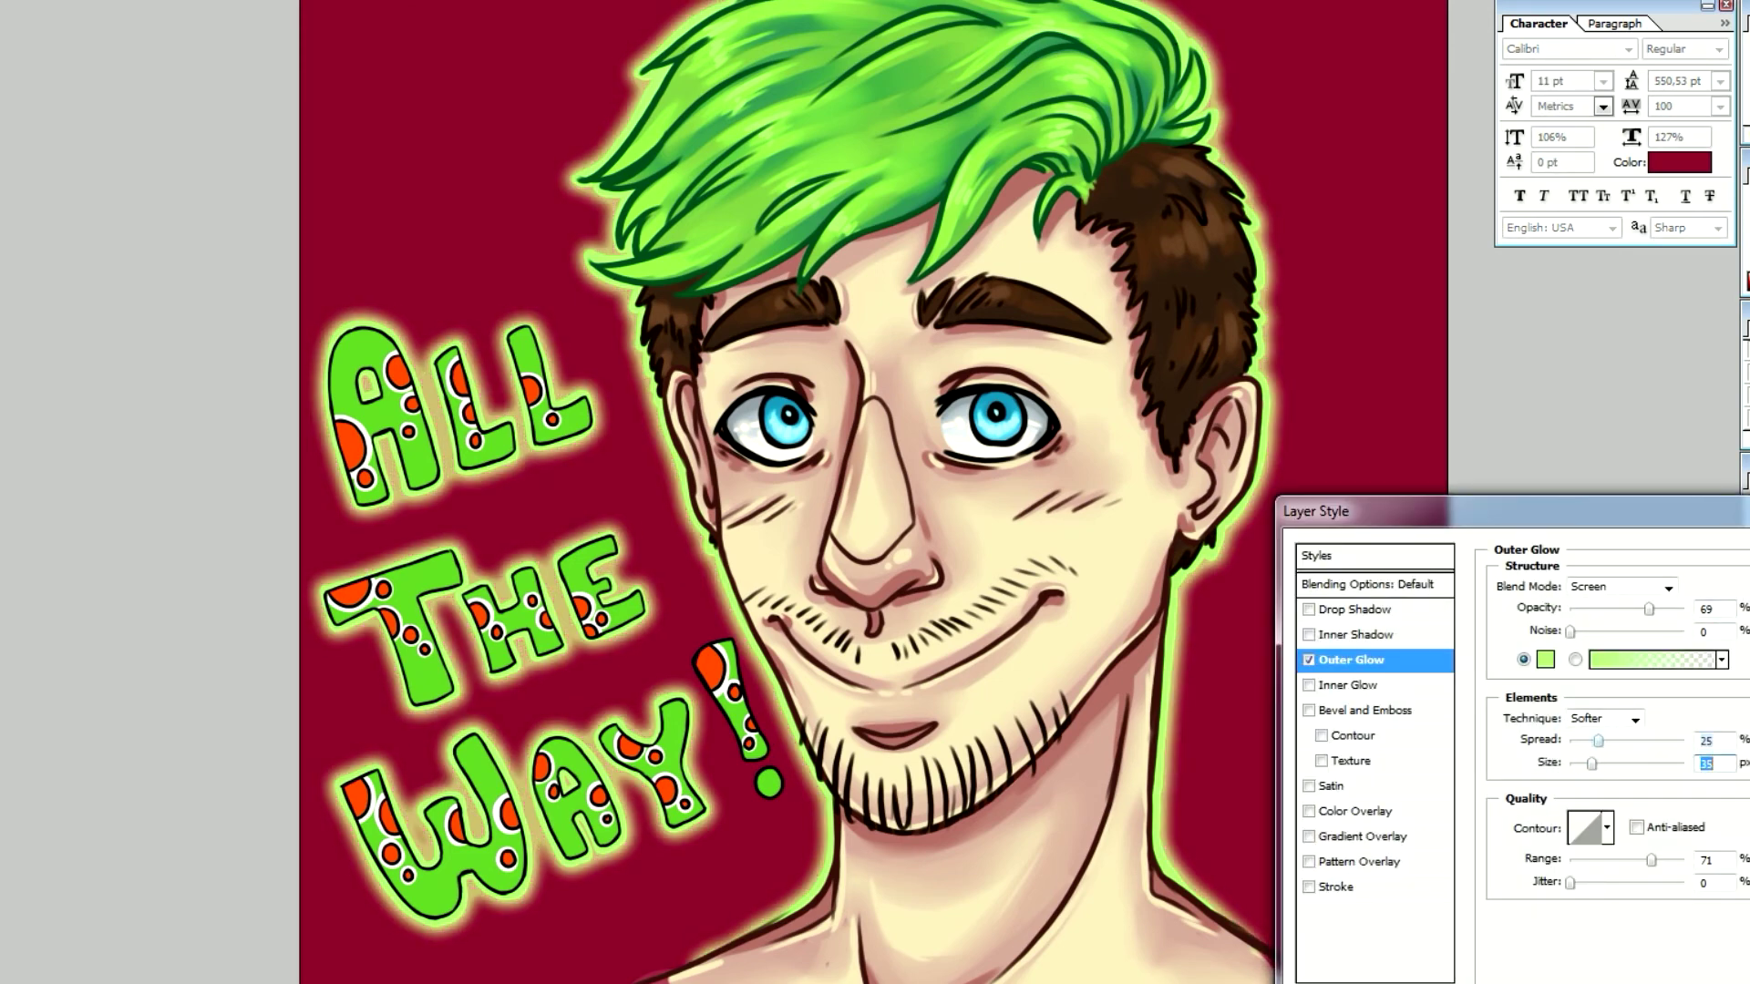
Lower the outer glow's spread to 22% and set its opacity to 100%
{"action": "key", "text": "Down"}
{"action": "key", "text": "Down"}
{"action": "left_click", "coordinate": [1706, 608]}
{"action": "key", "text": "Down"}
{"action": "key", "text": "Down"}
{"action": "key", "text": "Down"}
{"action": "key", "text": "Down"}
{"action": "key", "text": "Down"}
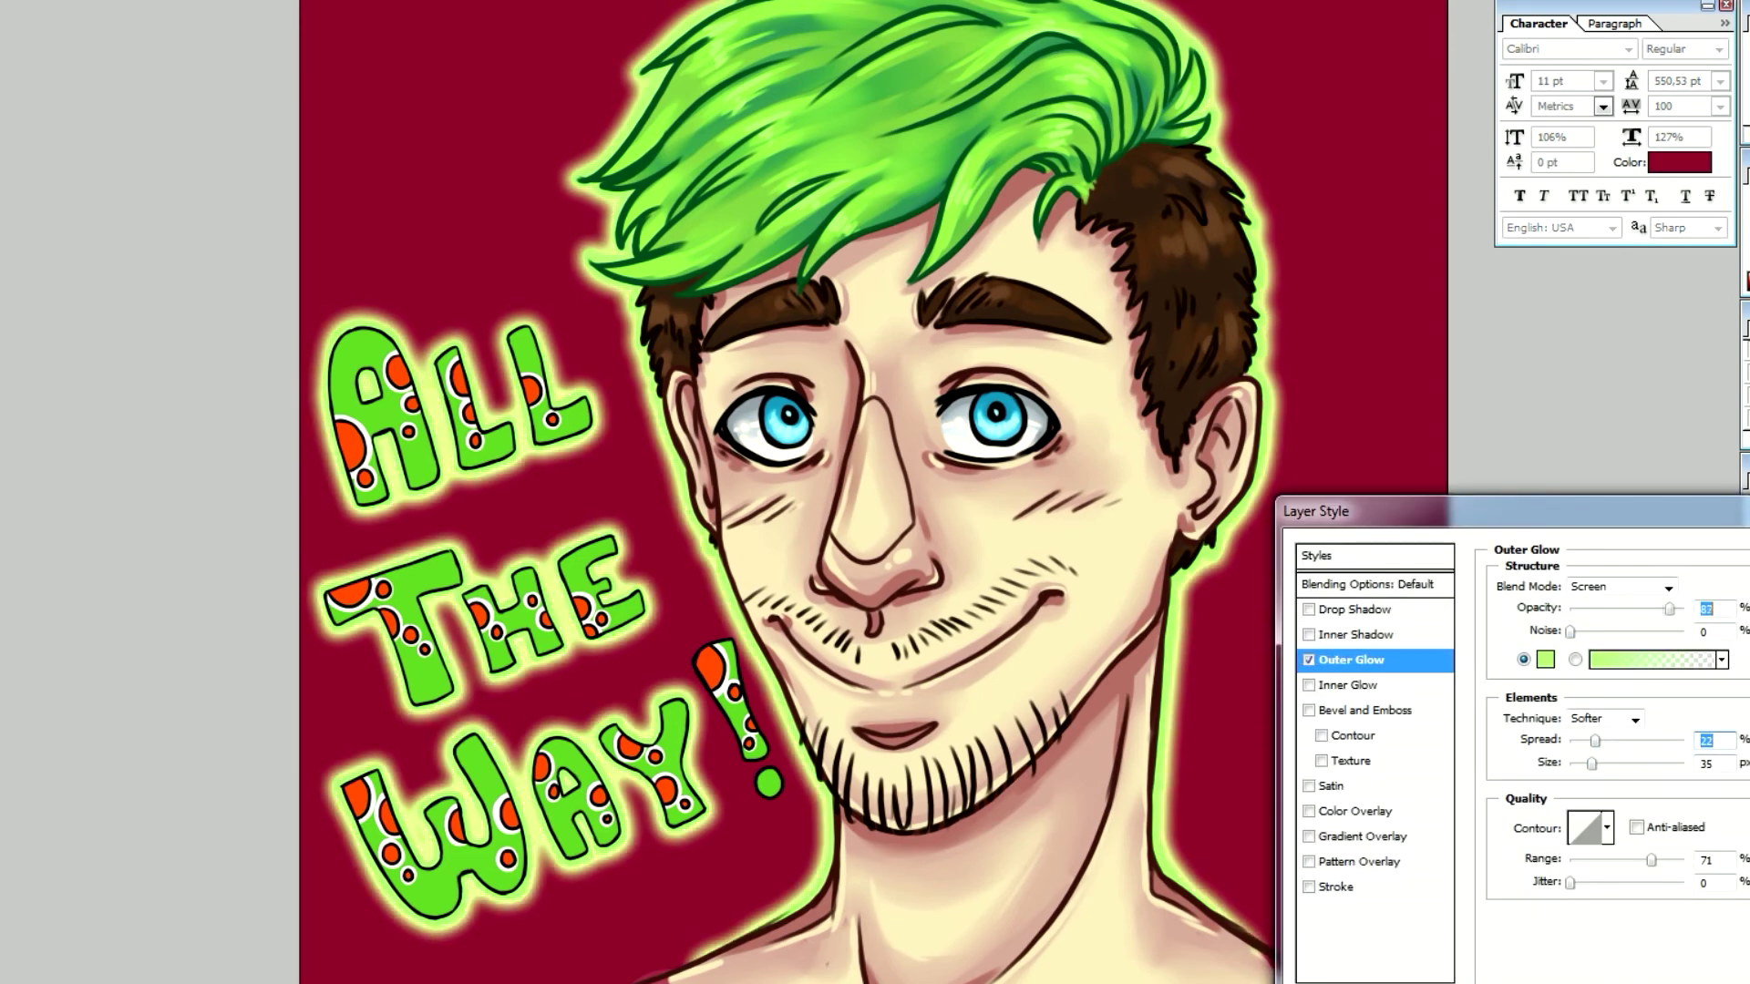
{"action": "key", "text": "Up"}
{"action": "left_click", "coordinate": [1708, 609]}
{"action": "type", "text": "100"}
Refine the outer glow with a size of 16 px, a spread of 15% and a range of 91%
{"action": "left_click", "coordinate": [1706, 764]}
{"action": "type", "text": "13"}
{"action": "type", "text": "16"}
{"action": "key", "text": "shift+Tab"}
{"action": "key", "text": "Down"}
{"action": "key", "text": "Down"}
{"action": "key", "text": "Down"}
{"action": "key", "text": "Down"}
{"action": "key", "text": "Down"}
{"action": "key", "text": "Down"}
{"action": "key", "text": "Down"}
{"action": "left_click", "coordinate": [1706, 859]}
{"action": "type", "text": "99"}
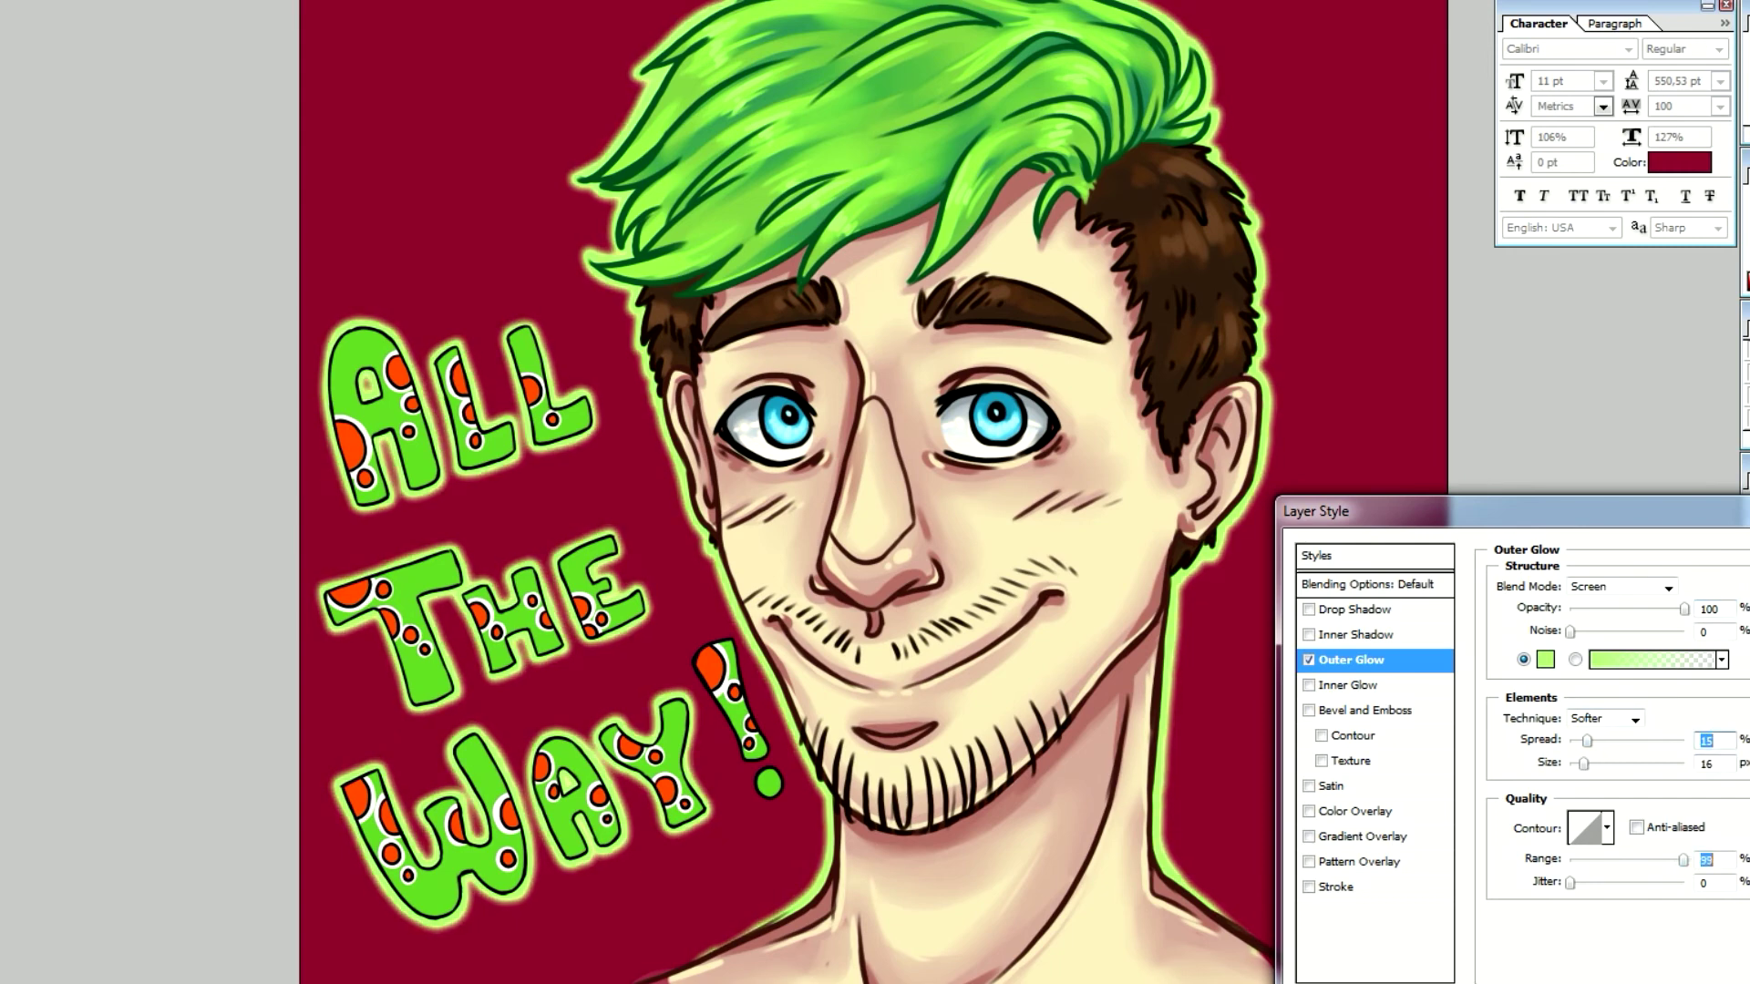
Compare the Overlay, Hard Light and Soft Light blend modes for the glow, then keep Screen and apply the layer style
{"action": "left_click", "coordinate": [1668, 587]}
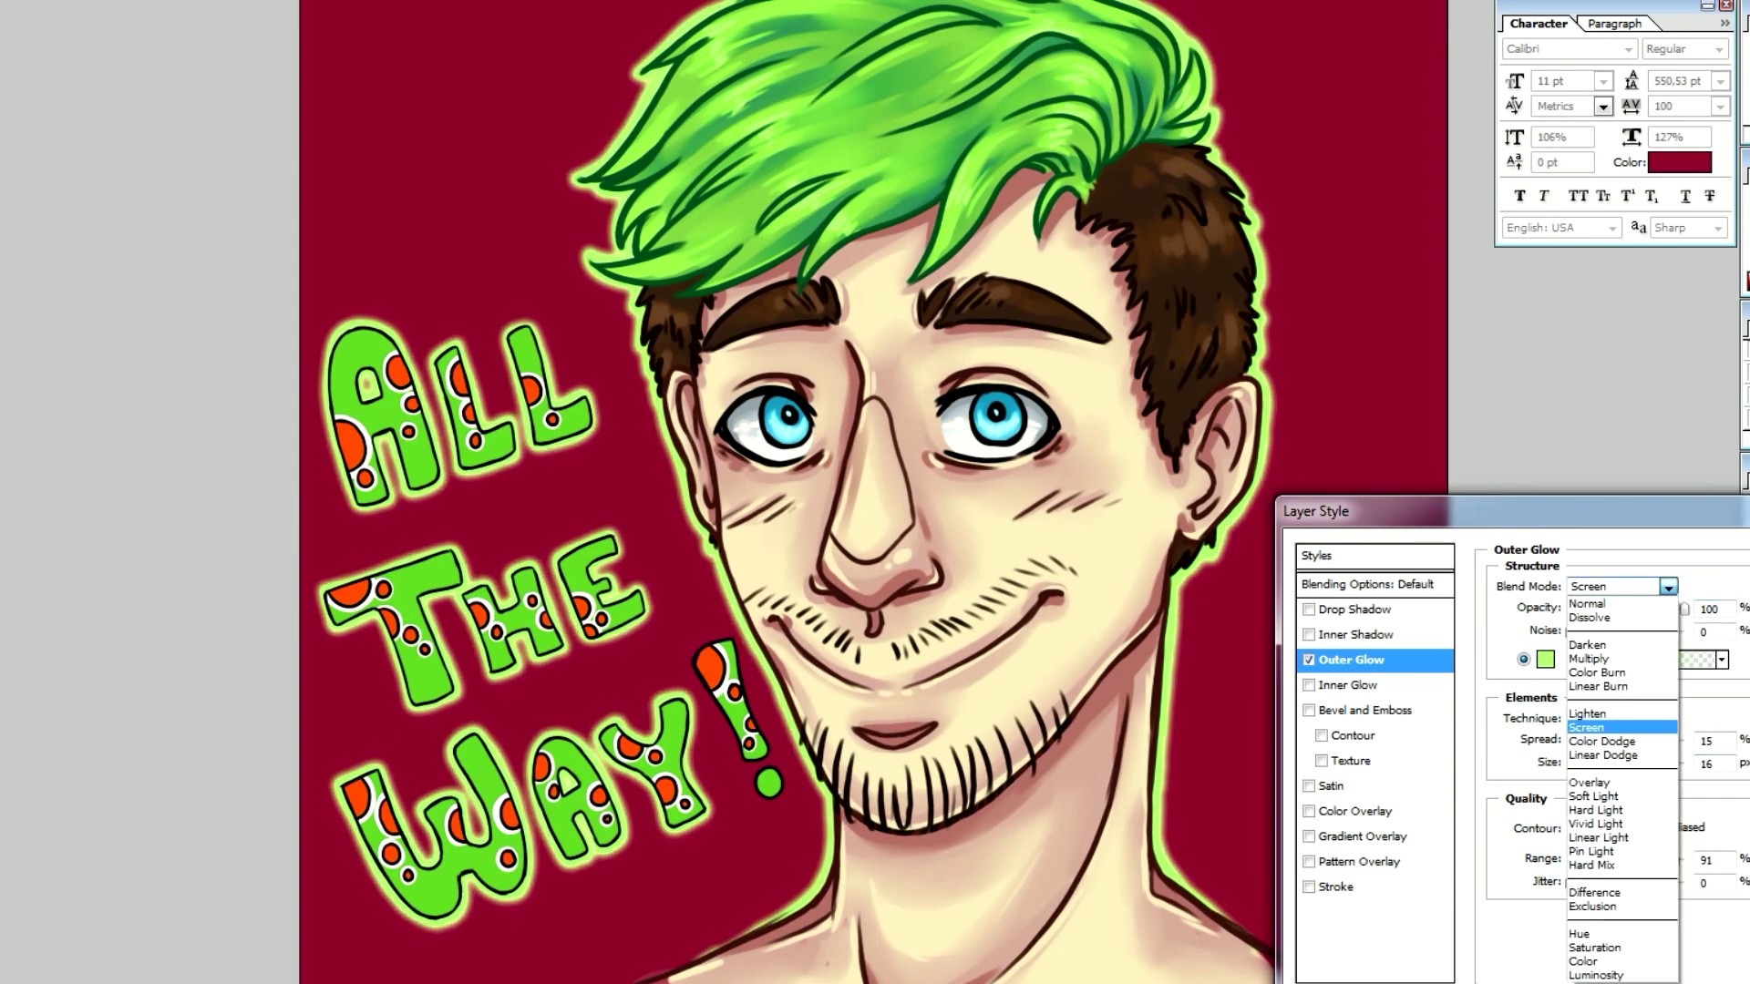
{"action": "left_click", "coordinate": [1590, 782]}
{"action": "left_click", "coordinate": [1668, 587]}
{"action": "left_click", "coordinate": [1589, 809]}
{"action": "left_click", "coordinate": [1668, 587]}
{"action": "left_click", "coordinate": [1593, 795]}
{"action": "left_click", "coordinate": [1668, 587]}
{"action": "left_click", "coordinate": [1586, 727]}
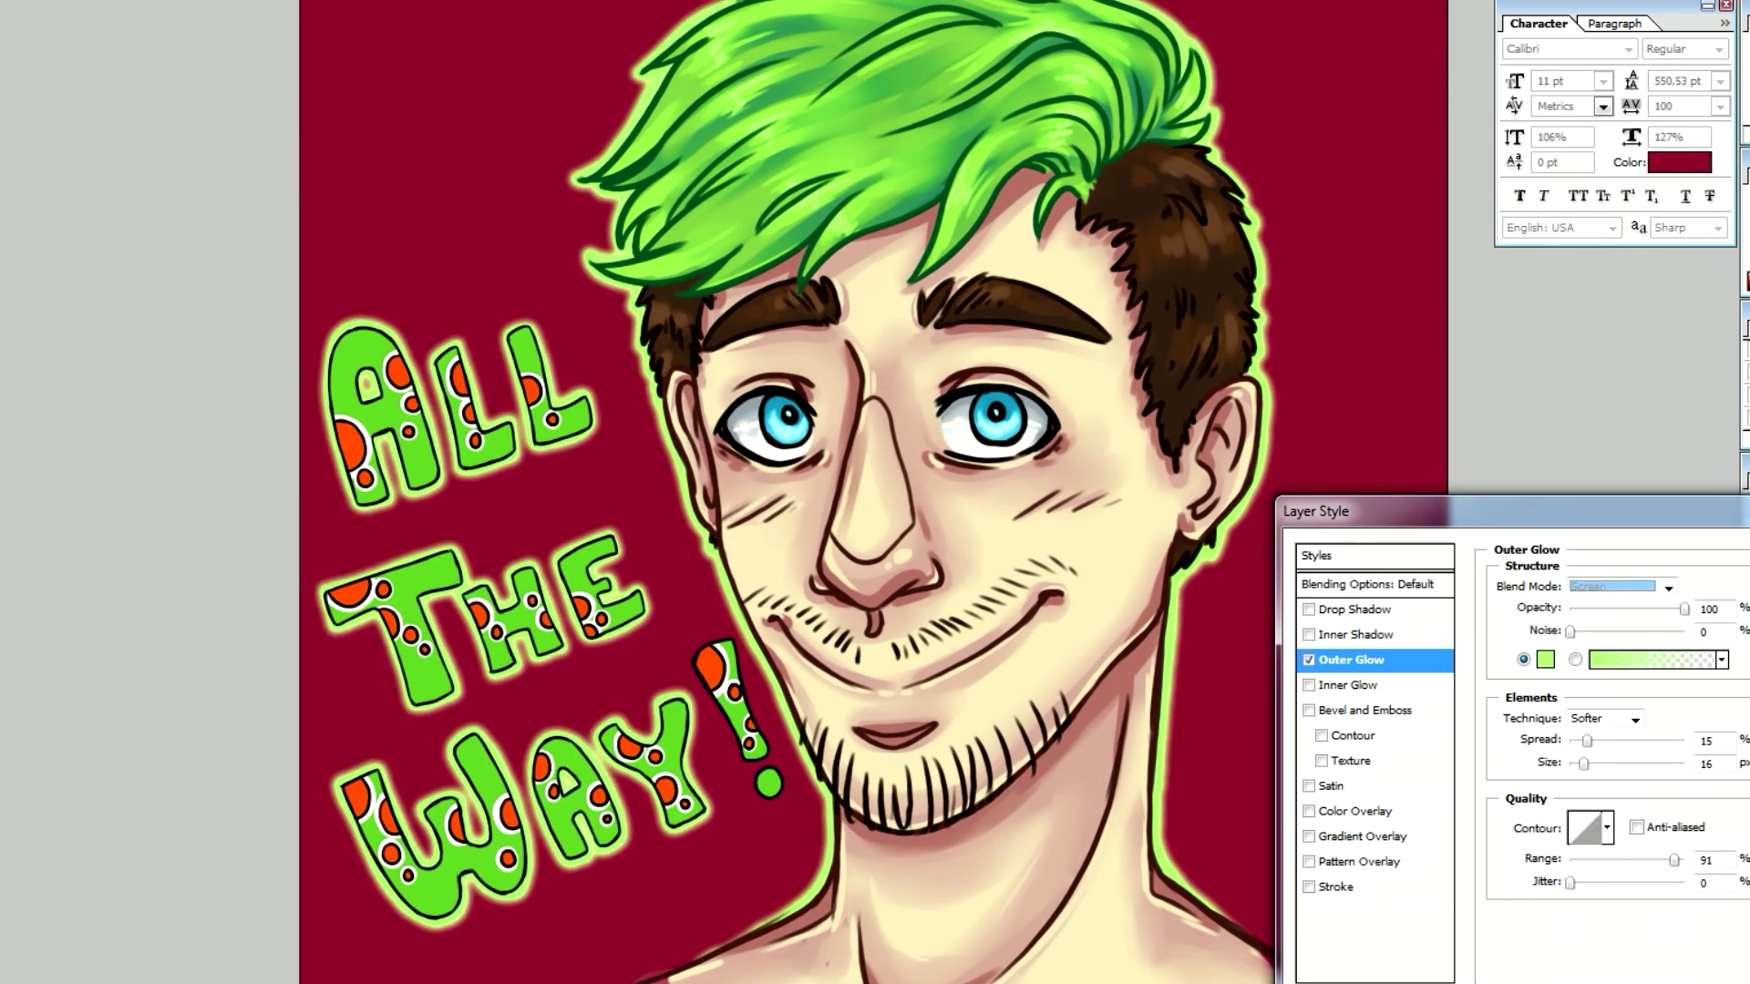
{"action": "key", "text": "Return"}
Examine the glow around the head and lettering in close-up and full view against the crimson background
{"action": "key", "text": "ctrl+minus"}
{"action": "key", "text": "ctrl+plus"}
{"action": "key", "text": "ctrl+minus"}
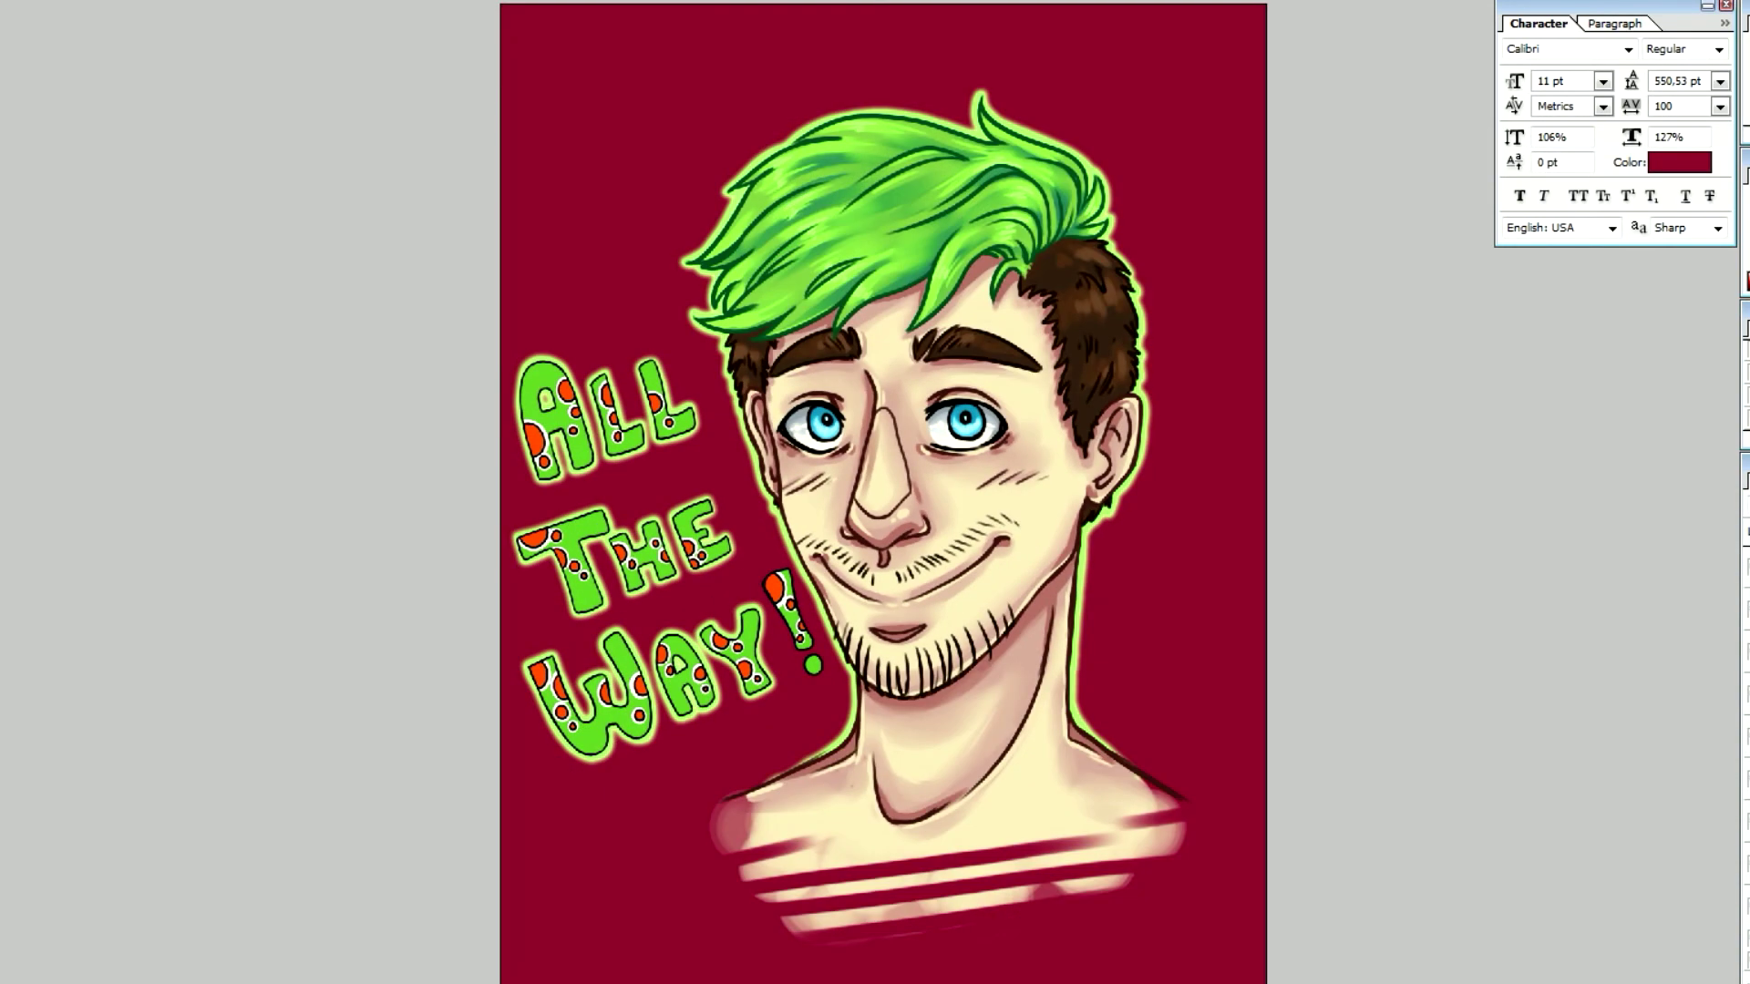
{"action": "key", "text": "ctrl+plus"}
{"action": "key", "text": "ctrl+minus"}
{"action": "key", "text": "ctrl+plus"}
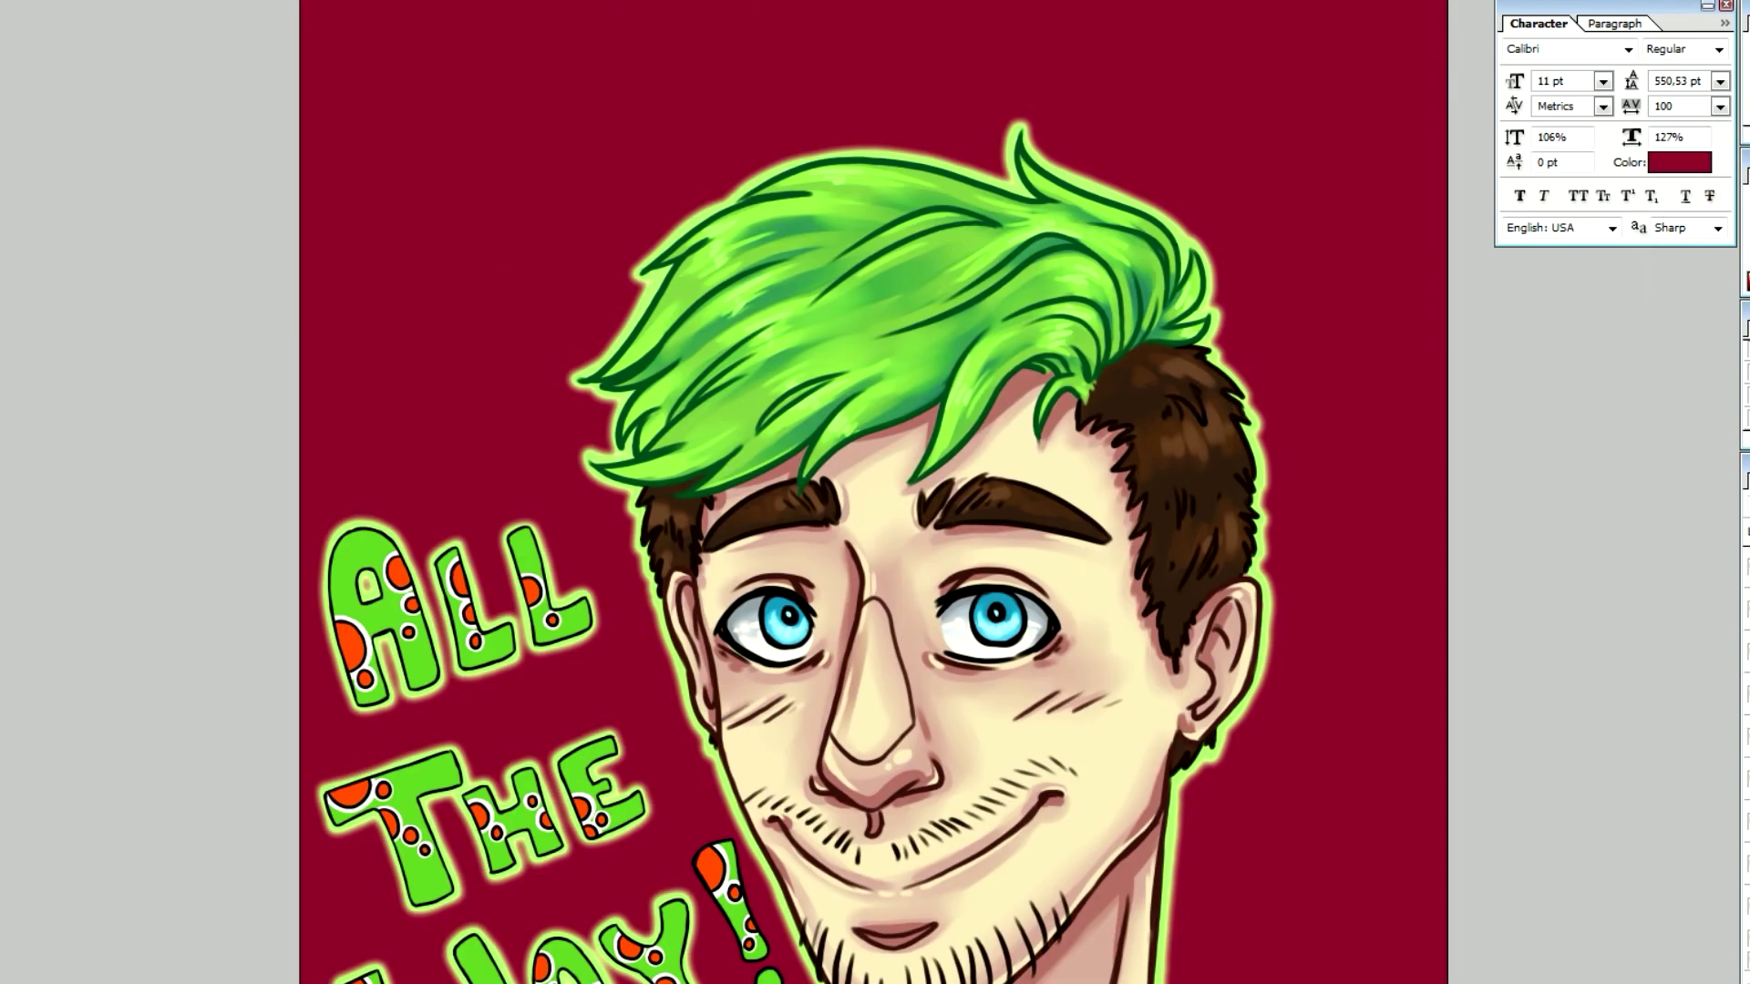
{"action": "key", "text": "ctrl+minus"}
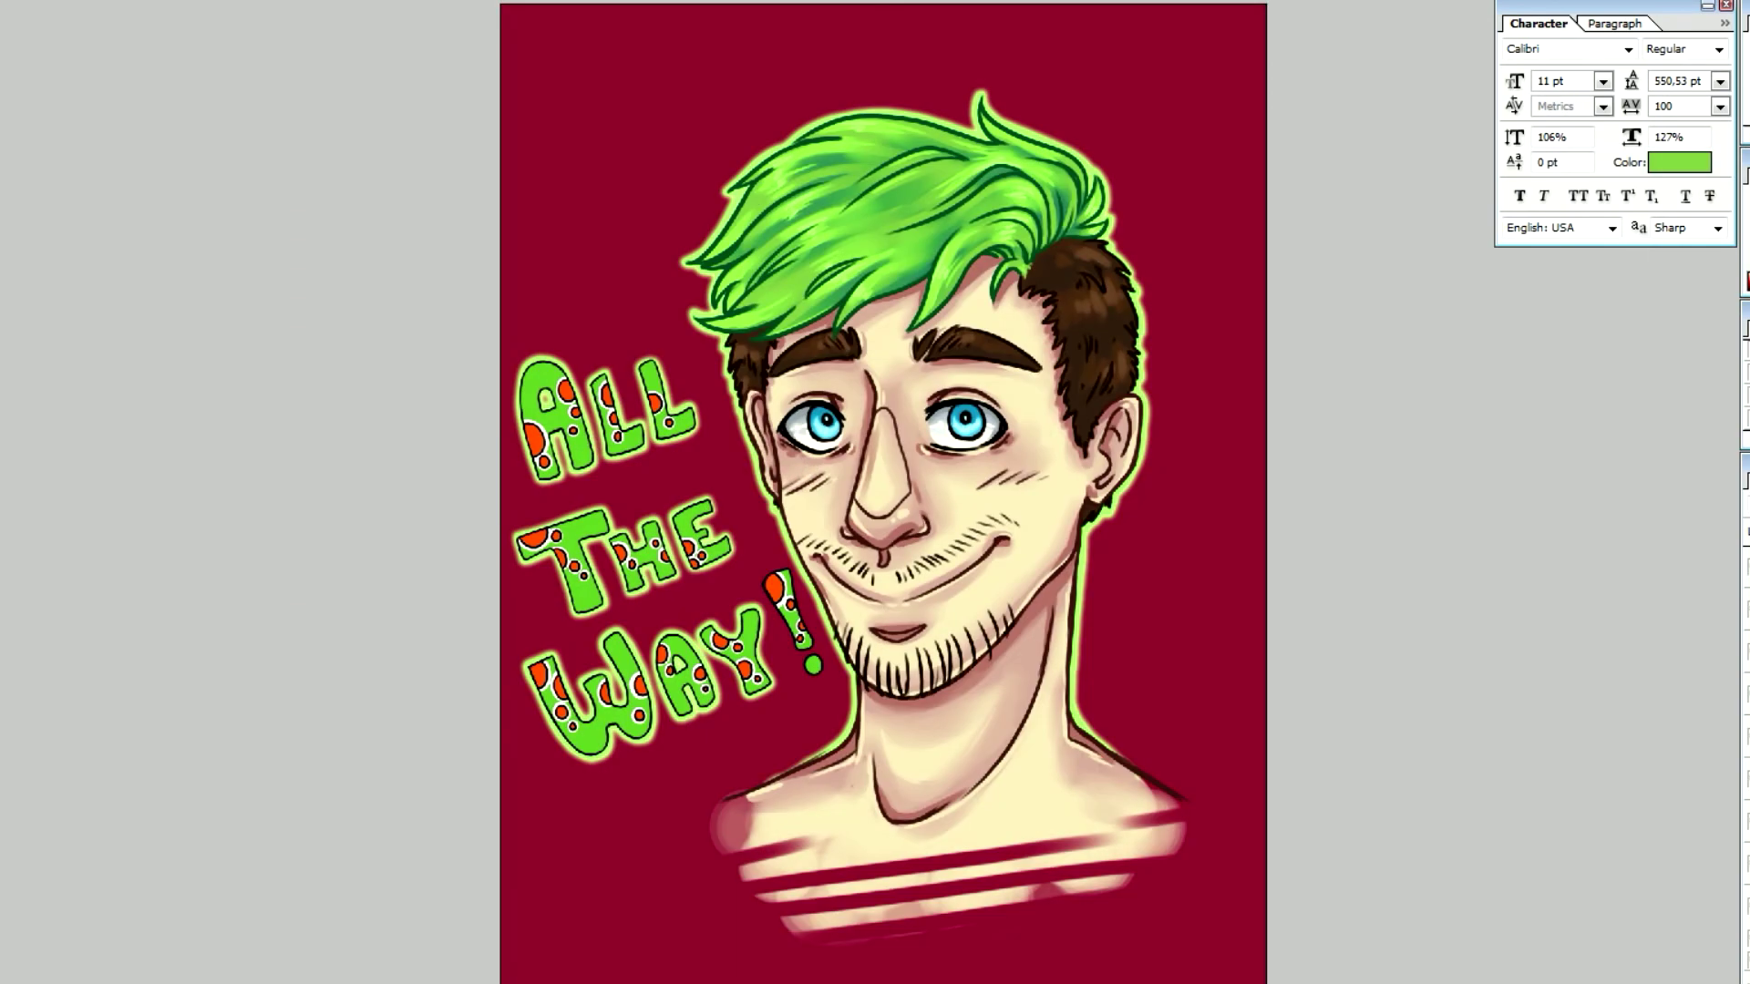
Fill a copy of the portrait's line art with light green, place it behind the lines and apply Gaussian Blur
{"action": "key", "text": "Return"}
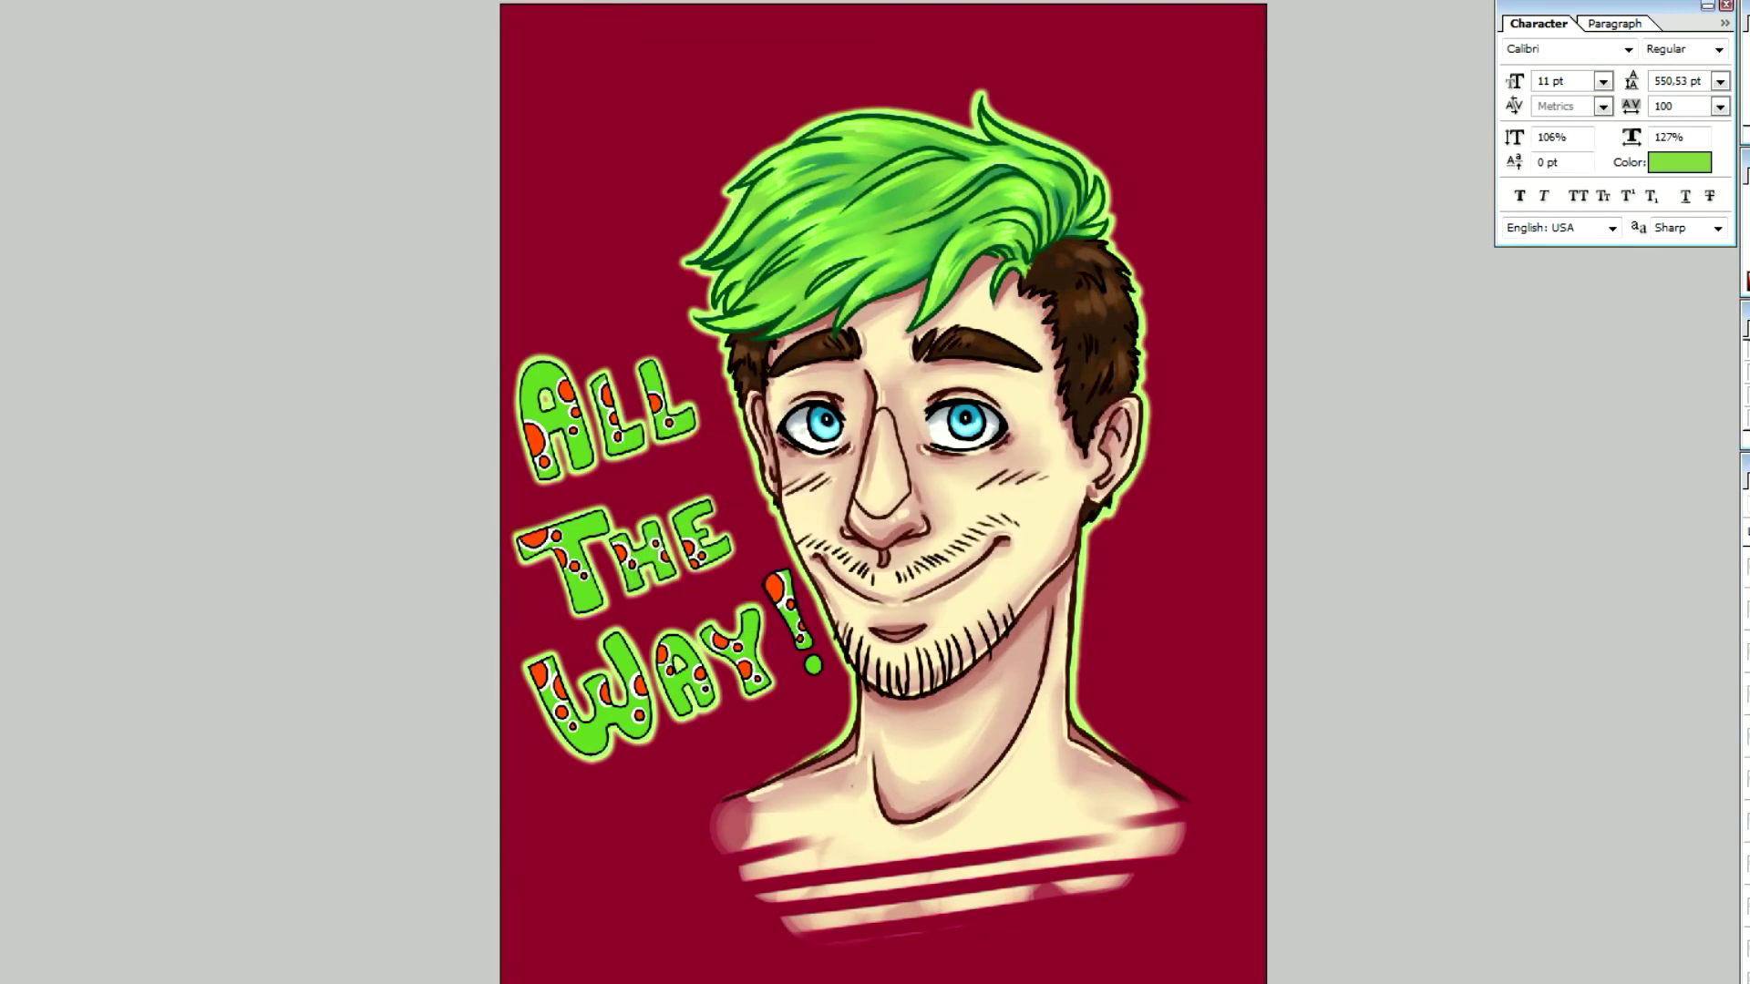
{"action": "key", "text": "alt+shift+BackSpace"}
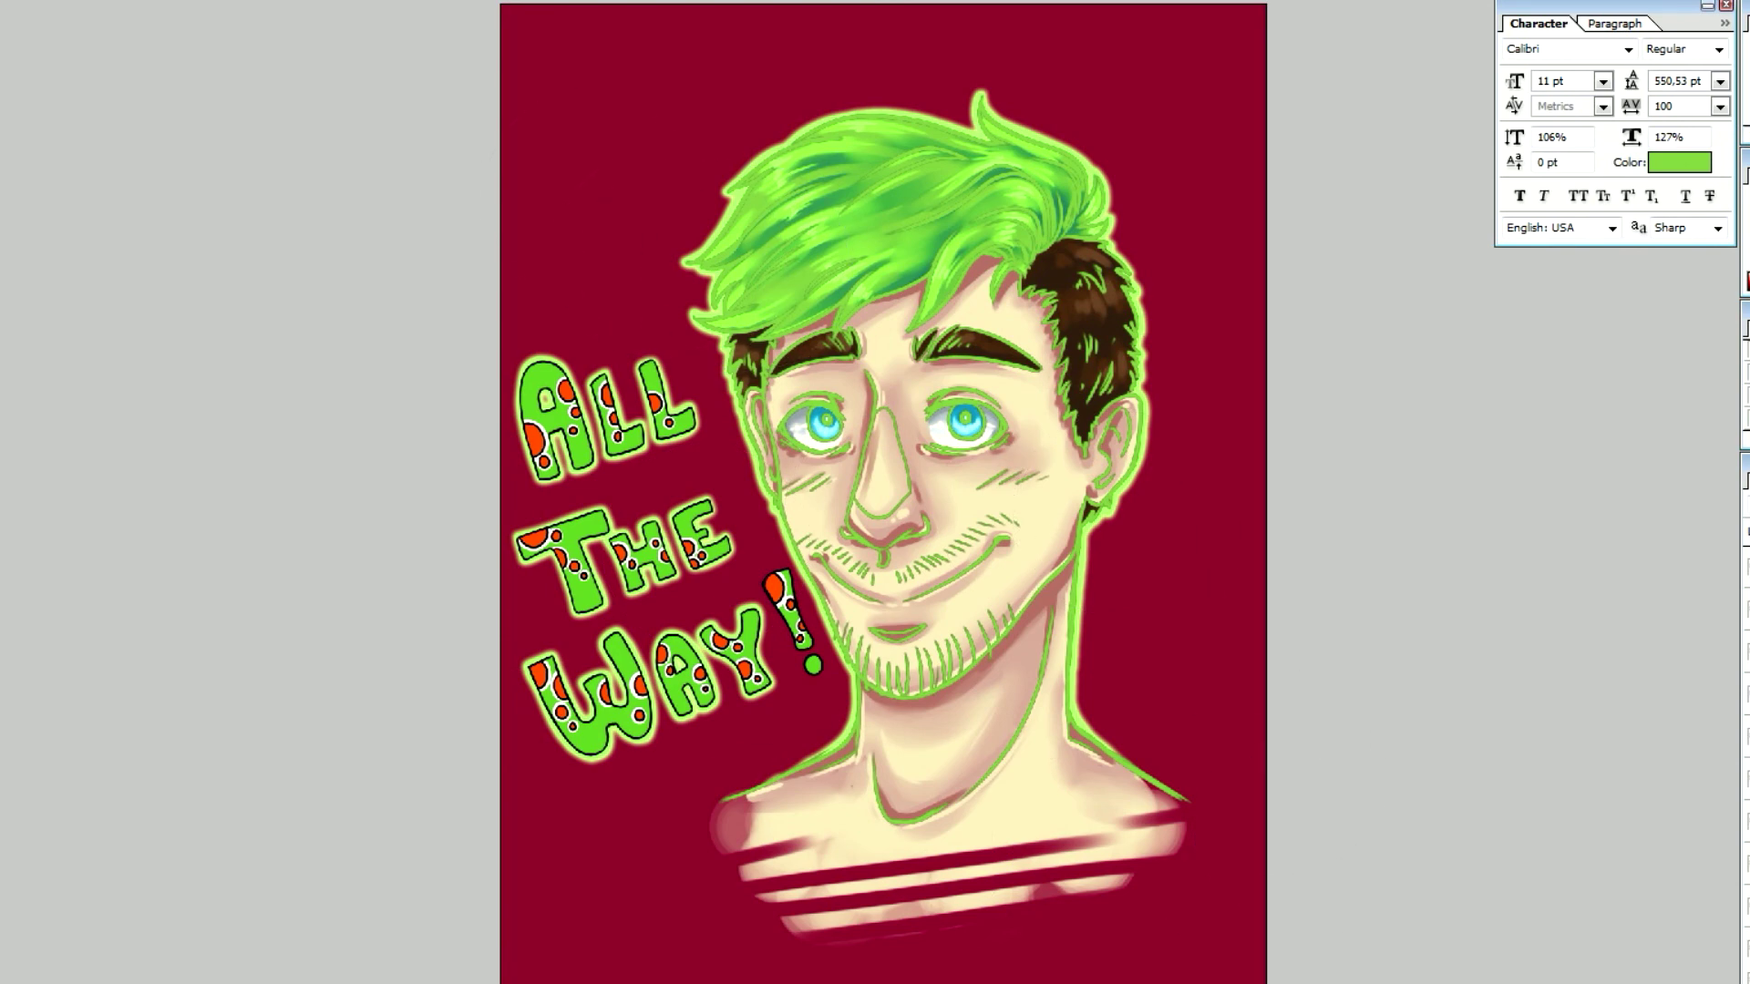
{"action": "key", "text": "ctrl+["}
{"action": "key", "text": "alt+t"}
{"action": "key", "text": "b"}
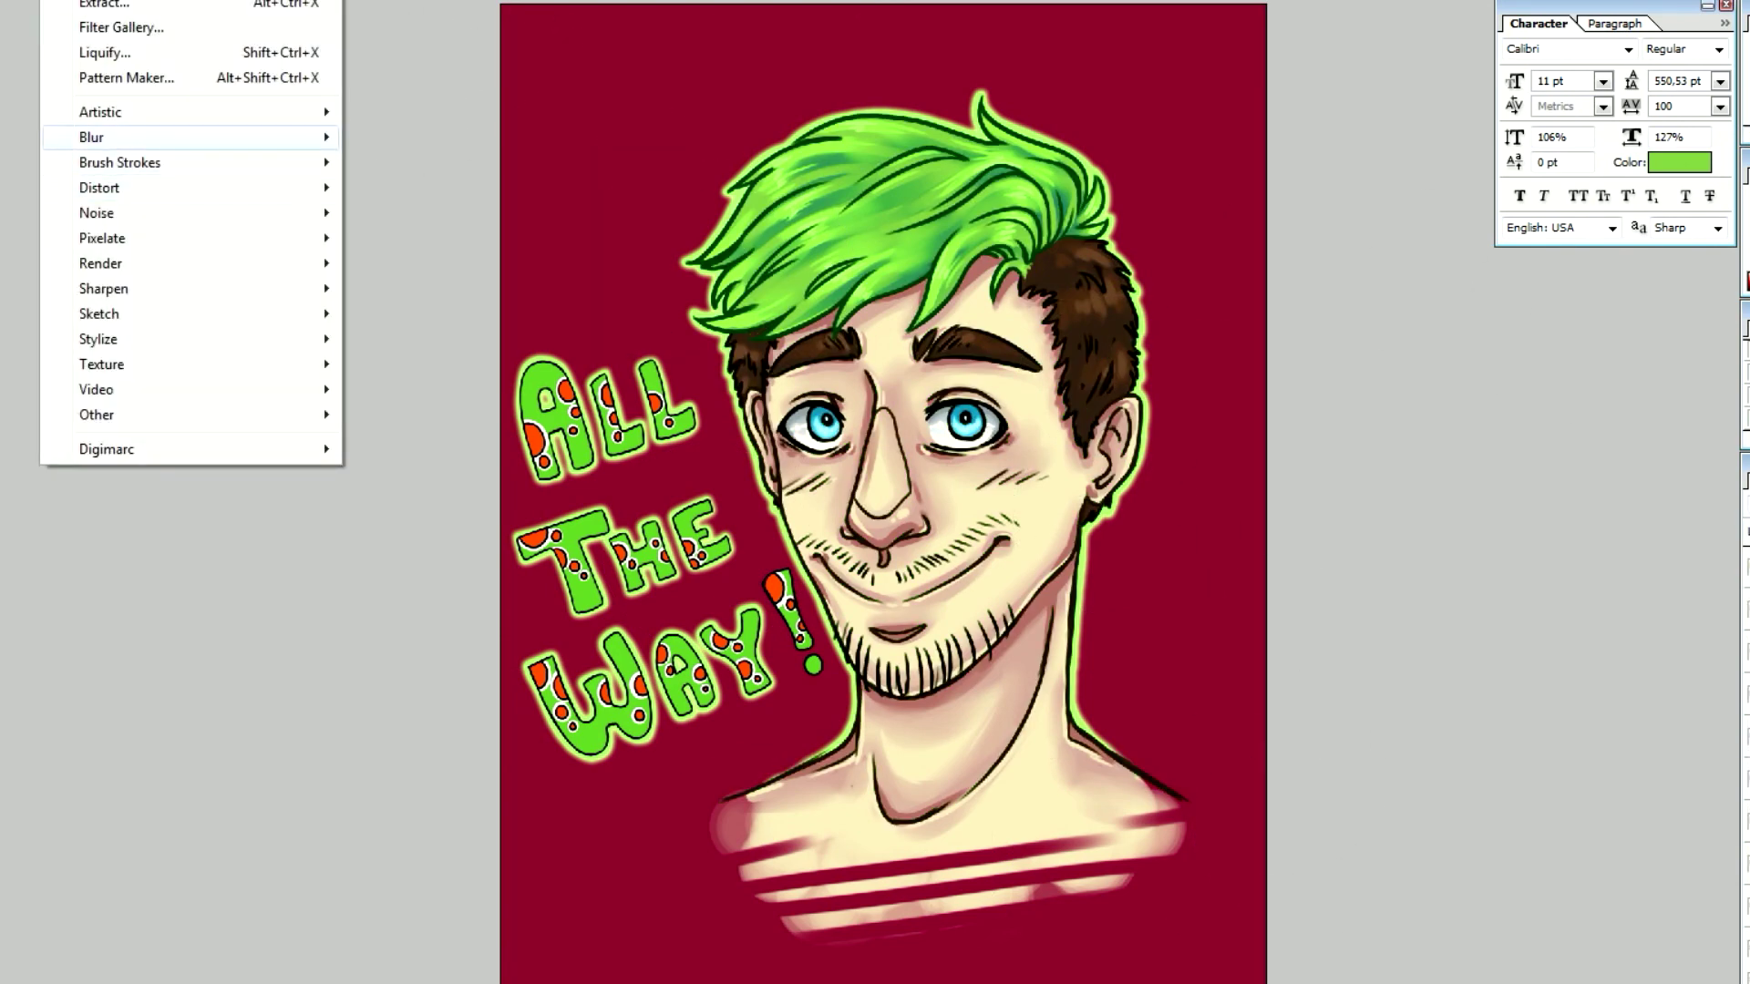
{"action": "key", "text": "Right"}
{"action": "key", "text": "g"}
{"action": "key", "text": "Return"}
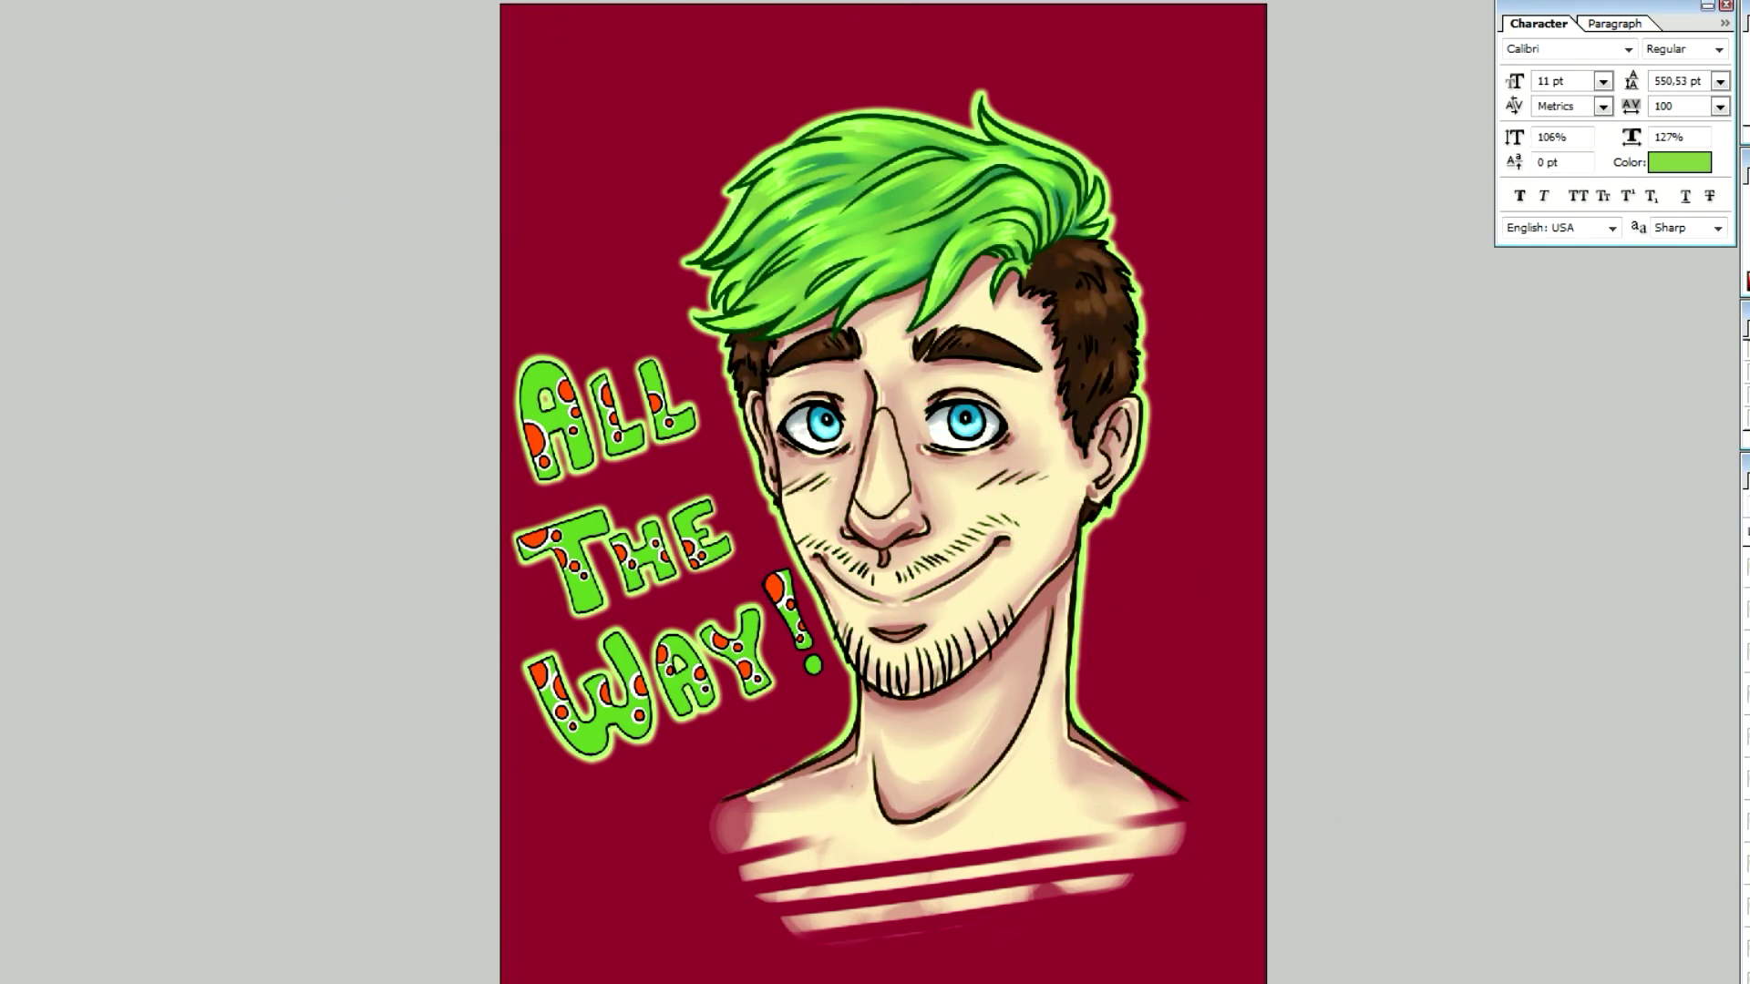
Recolour the portrait's line art copy light green, send it one level back and soften it with a slight Gaussian Blur
{"action": "key", "text": "ctrl+plus"}
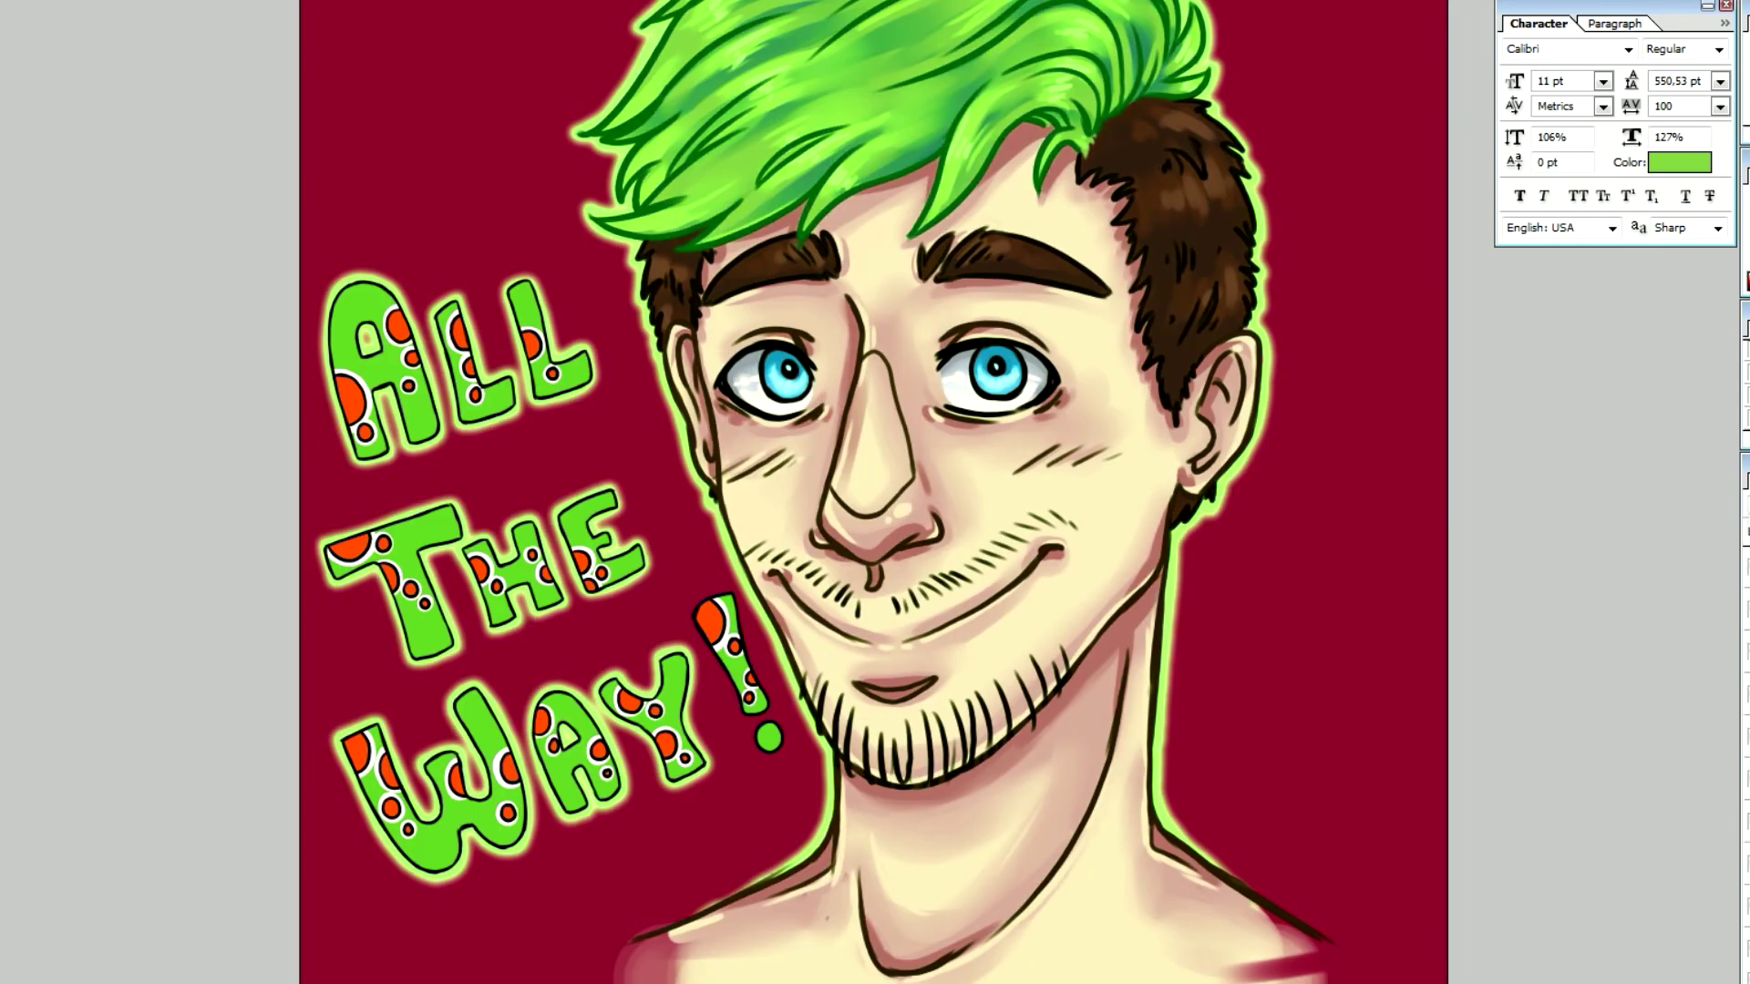
{"action": "key", "text": "alt+BackSpace"}
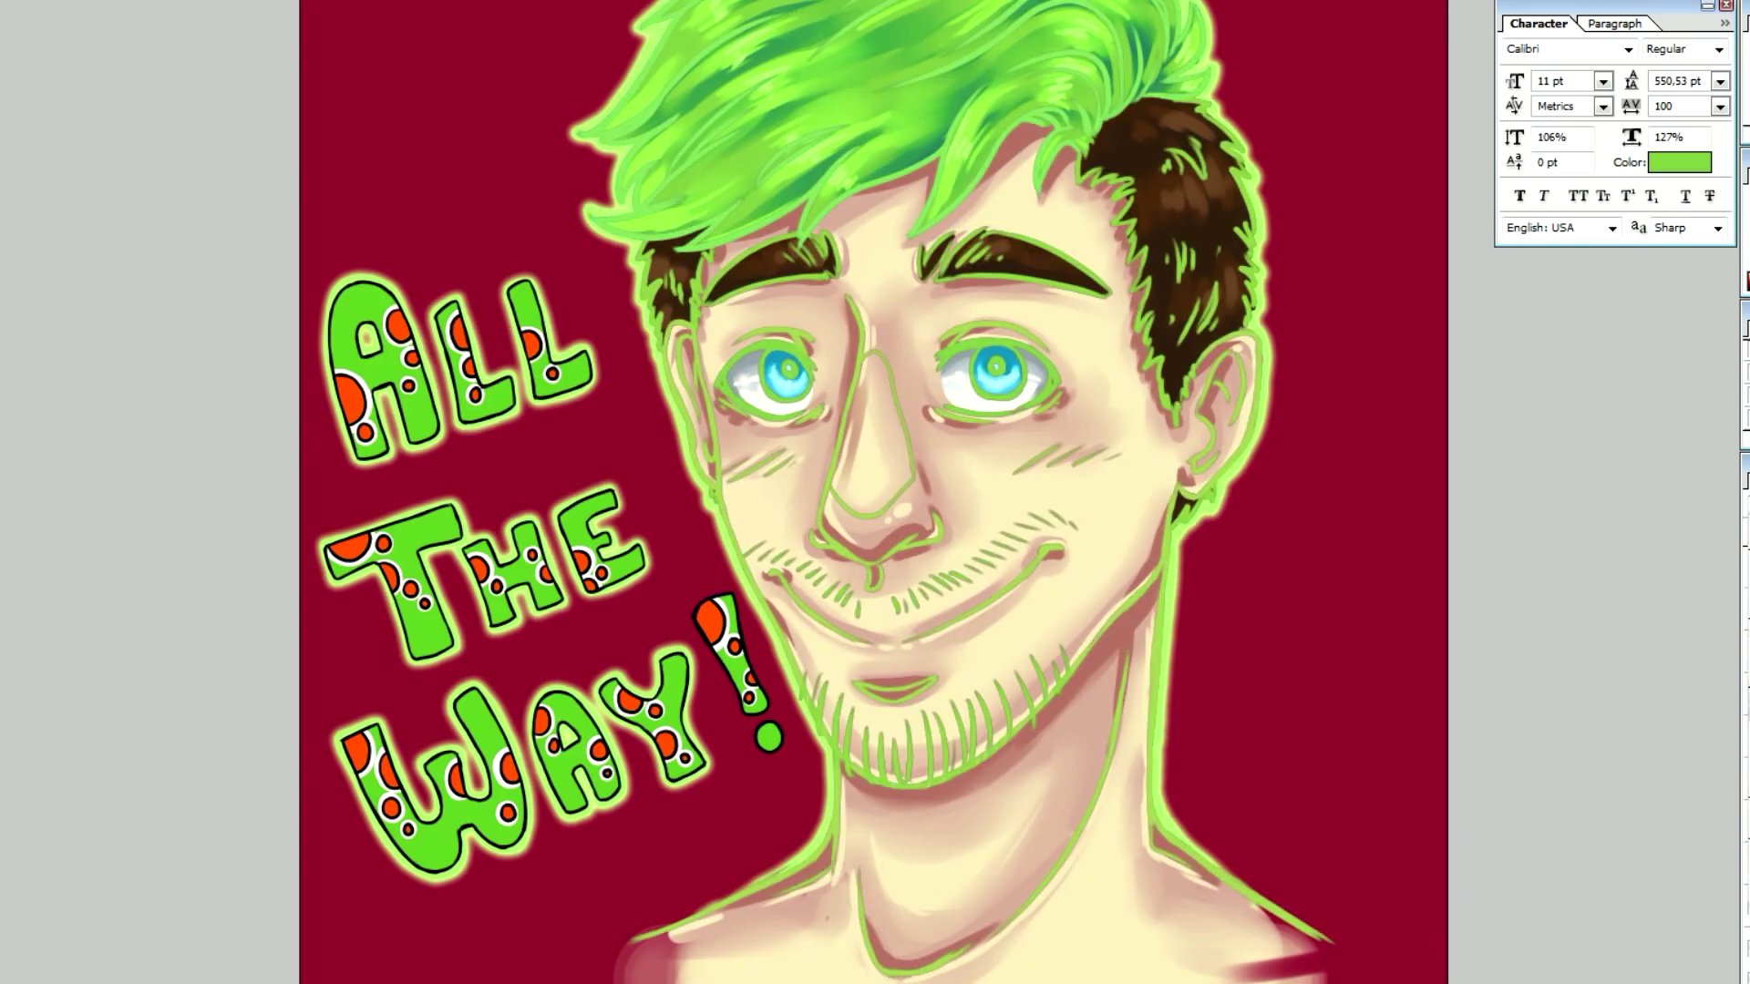
{"action": "key", "text": "ctrl+bracketleft"}
{"action": "key", "text": "alt+t"}
{"action": "left_click", "coordinate": [383, 269]}
{"action": "left_click_drag", "start_coordinate": [1459, 773], "coordinate": [1404, 773]}
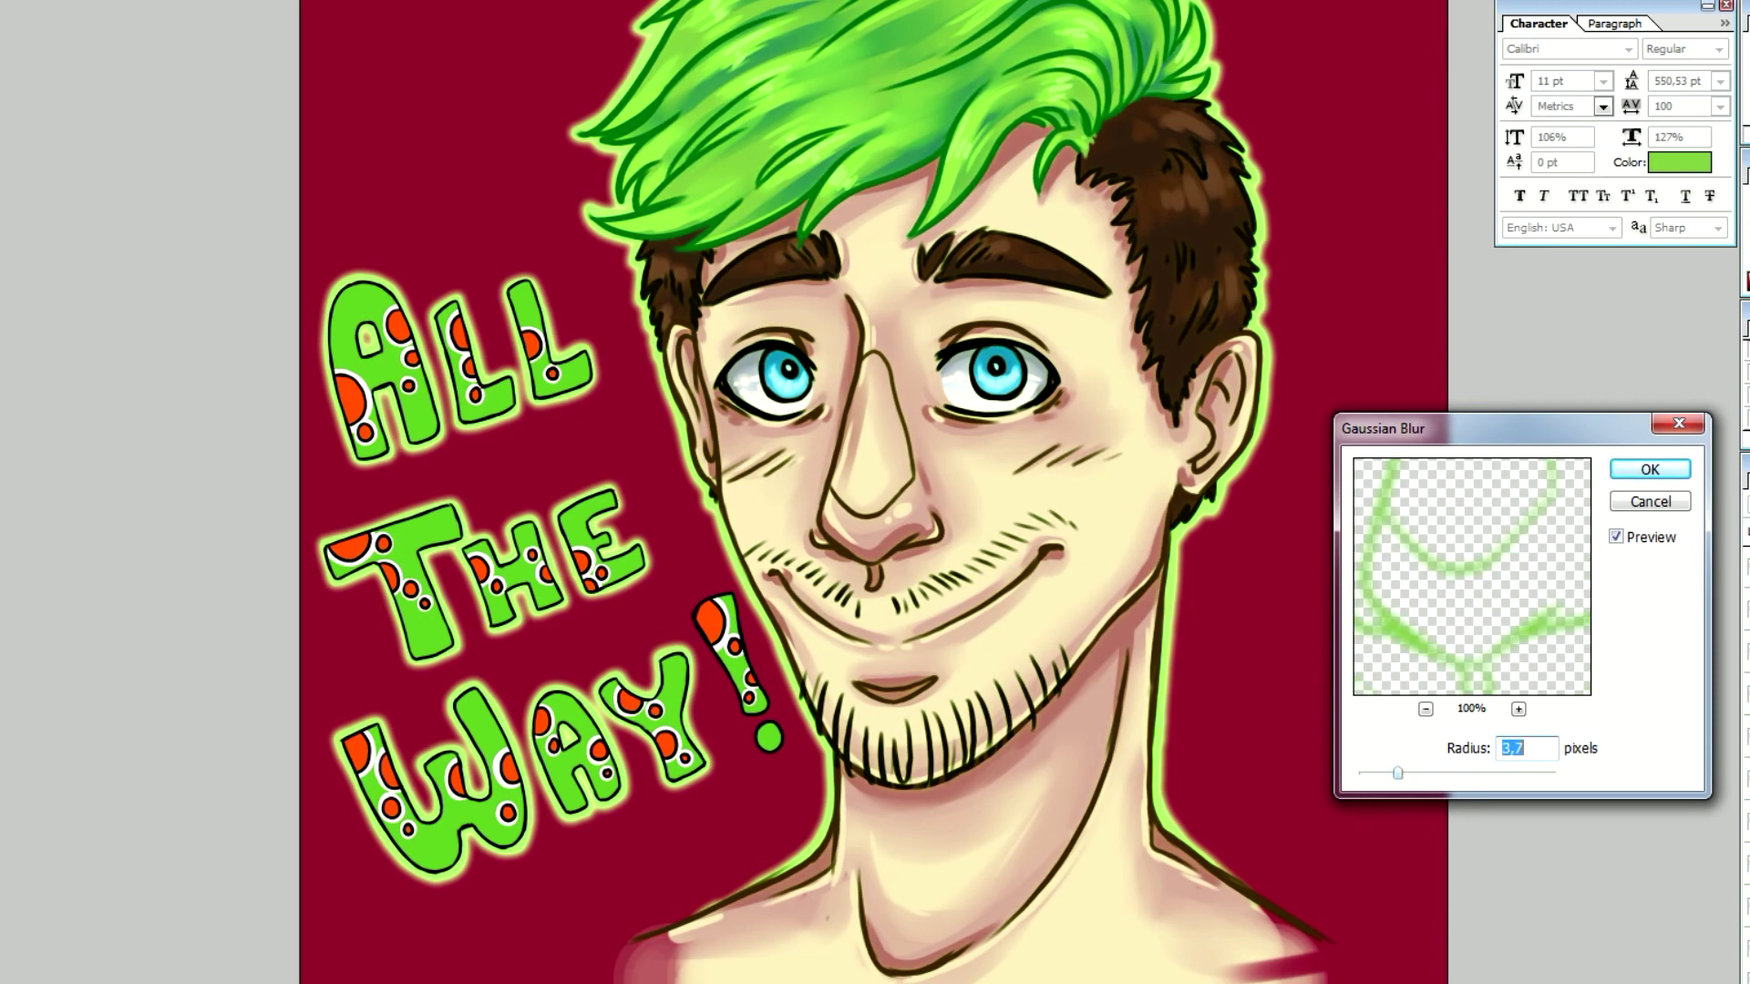
{"action": "key", "text": "Return"}
Compare the portrait's linework with and without the last change, in close-up and full view
{"action": "key", "text": "ctrl+z"}
{"action": "key", "text": "ctrl+z"}
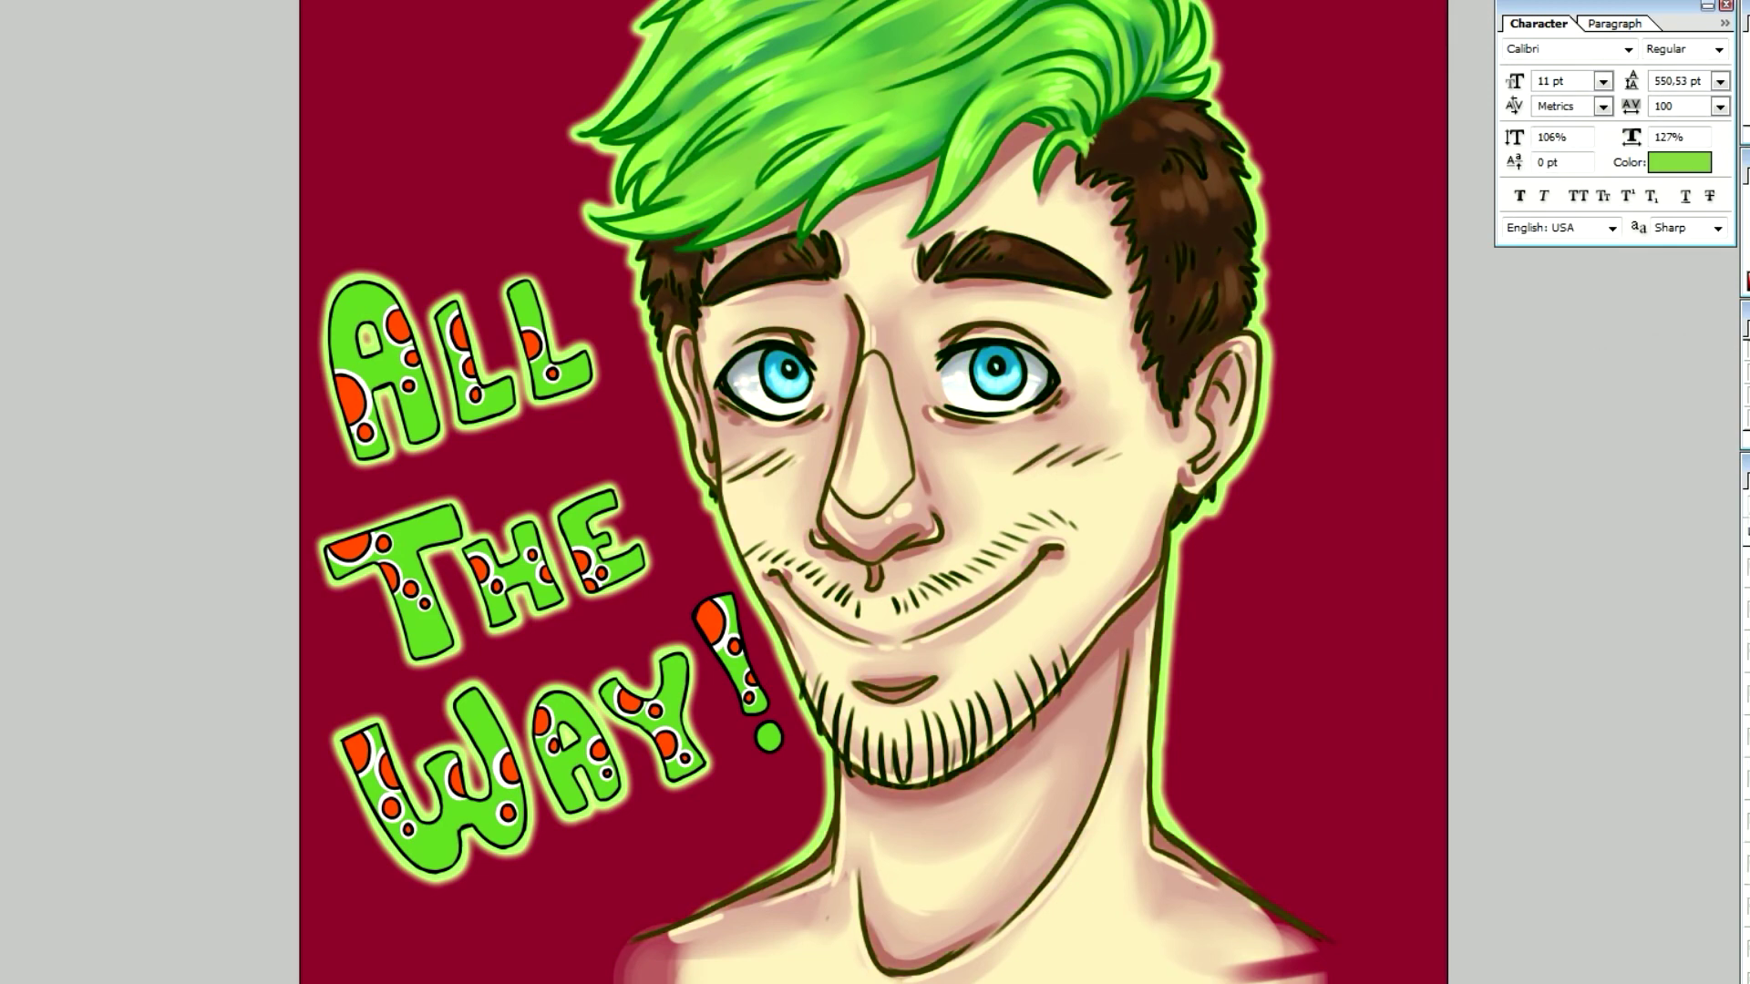
{"action": "key", "text": "ctrl+z"}
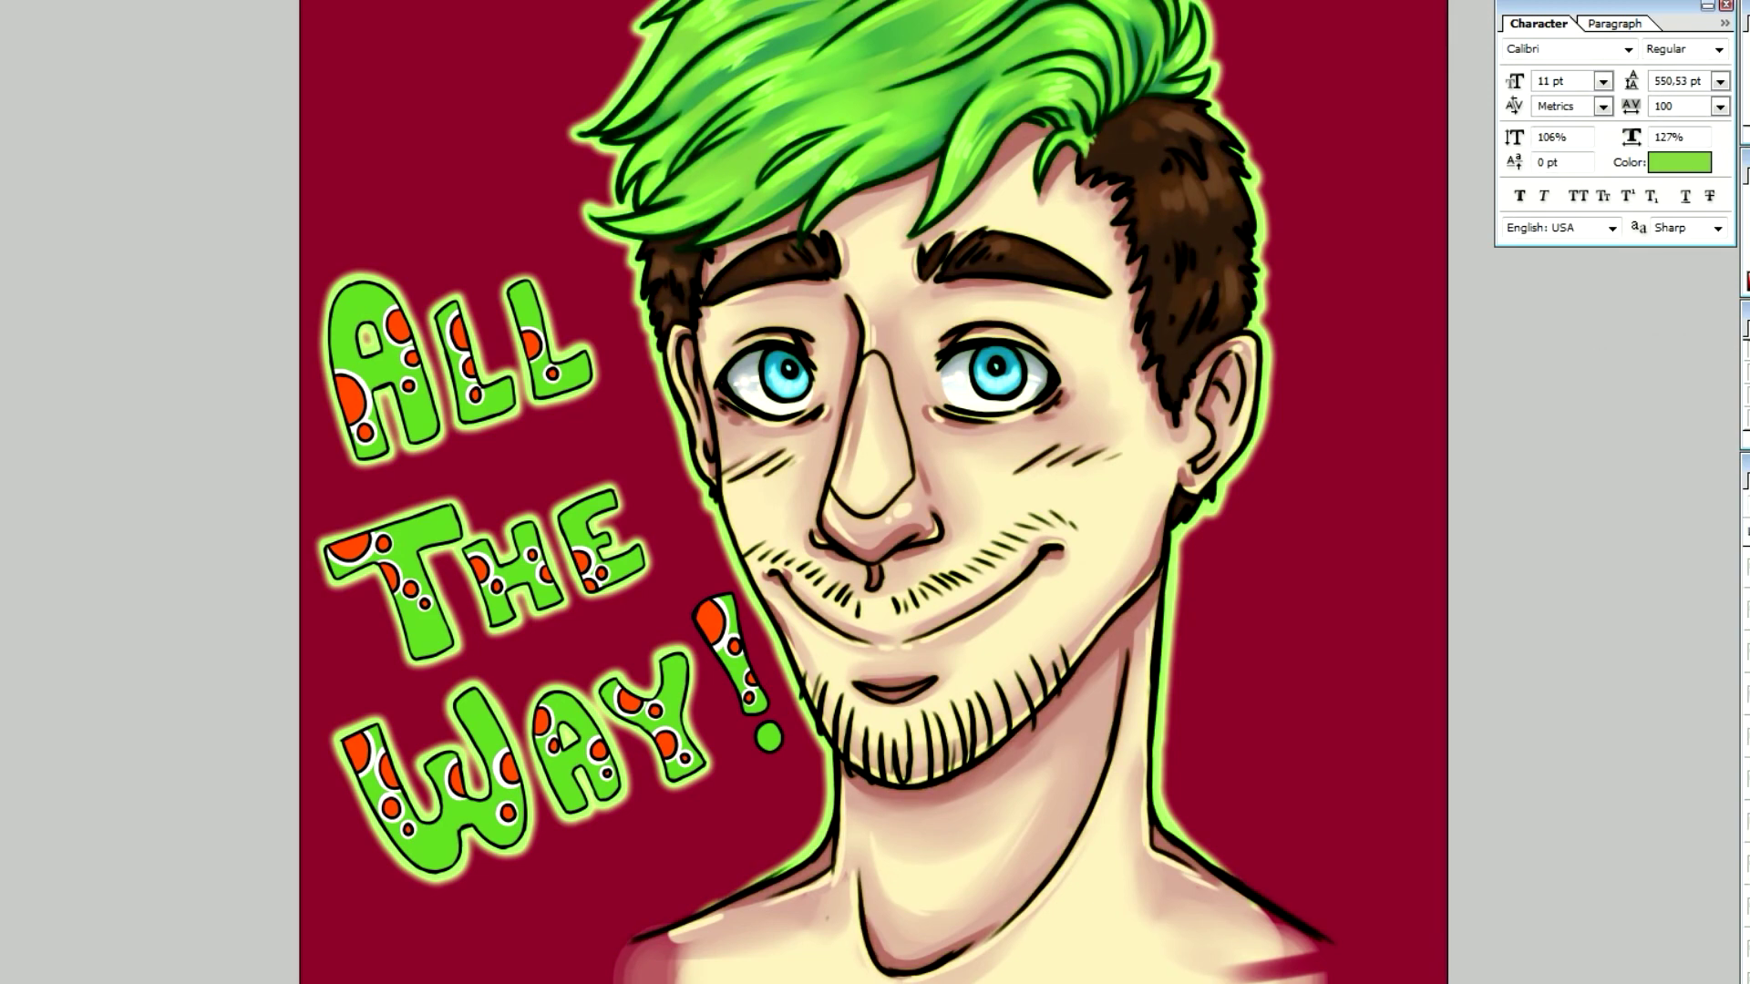
{"action": "key", "text": "ctrl+z"}
{"action": "key", "text": "ctrl+z"}
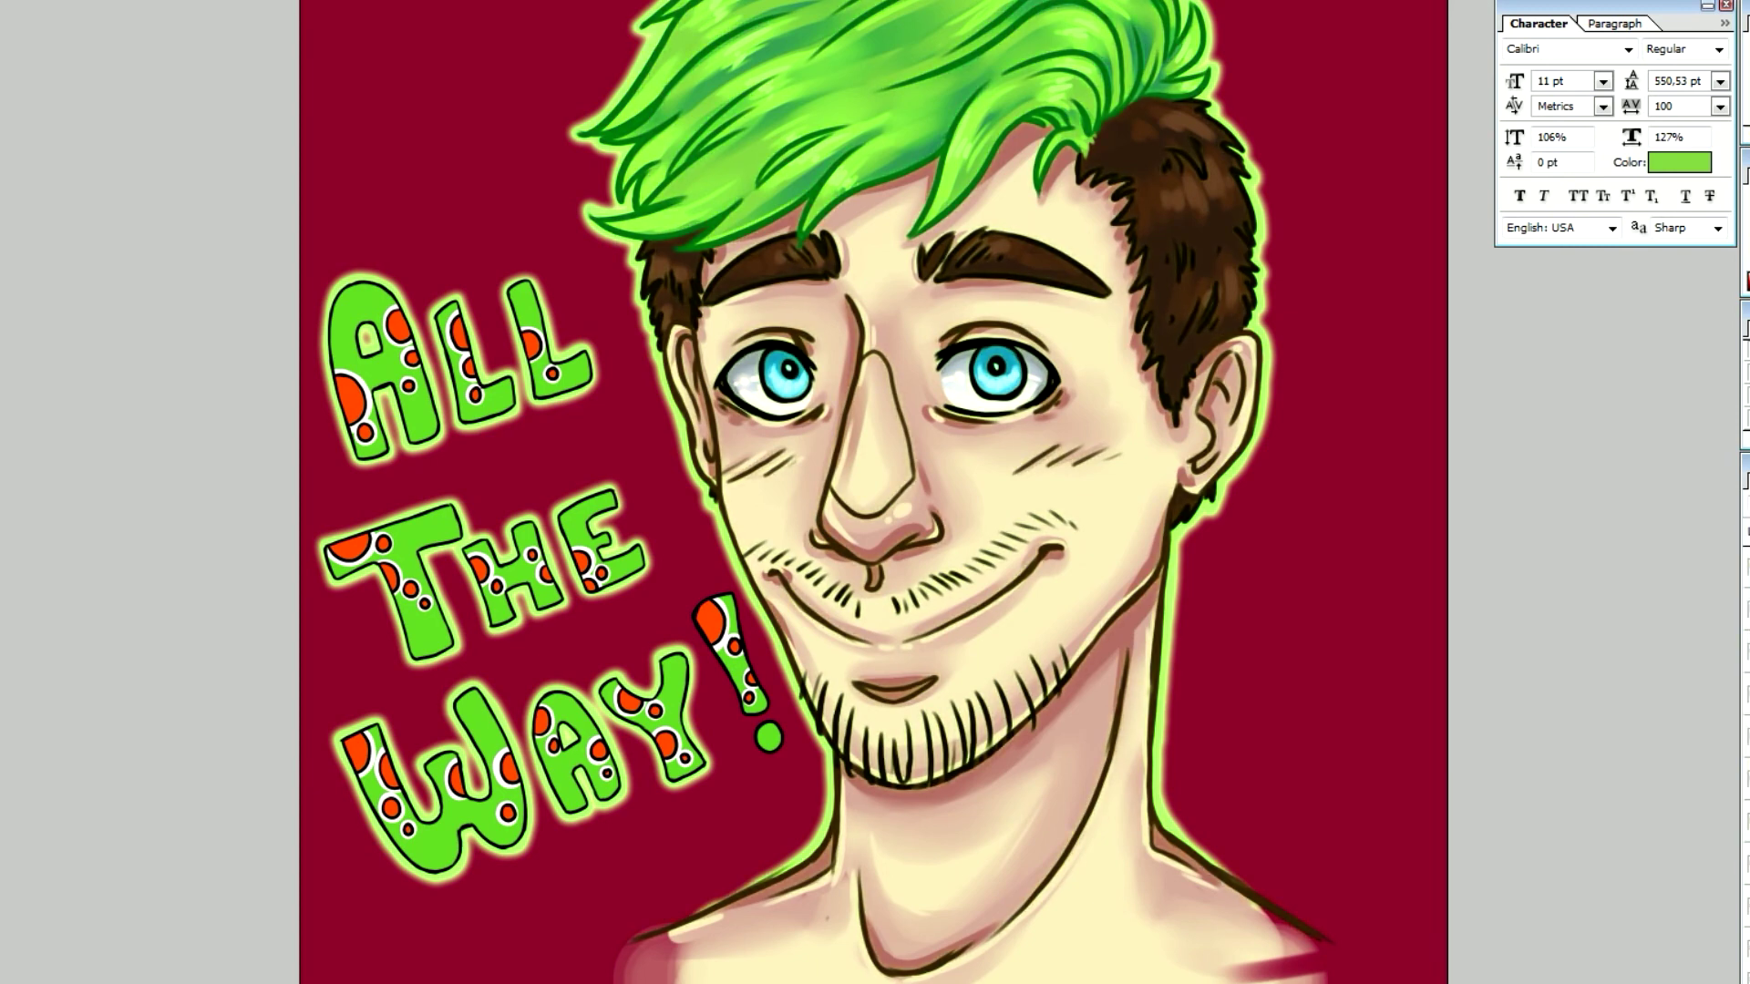
{"action": "key", "text": "ctrl+z"}
{"action": "key", "text": "ctrl+minus"}
{"action": "key", "text": "ctrl+minus"}
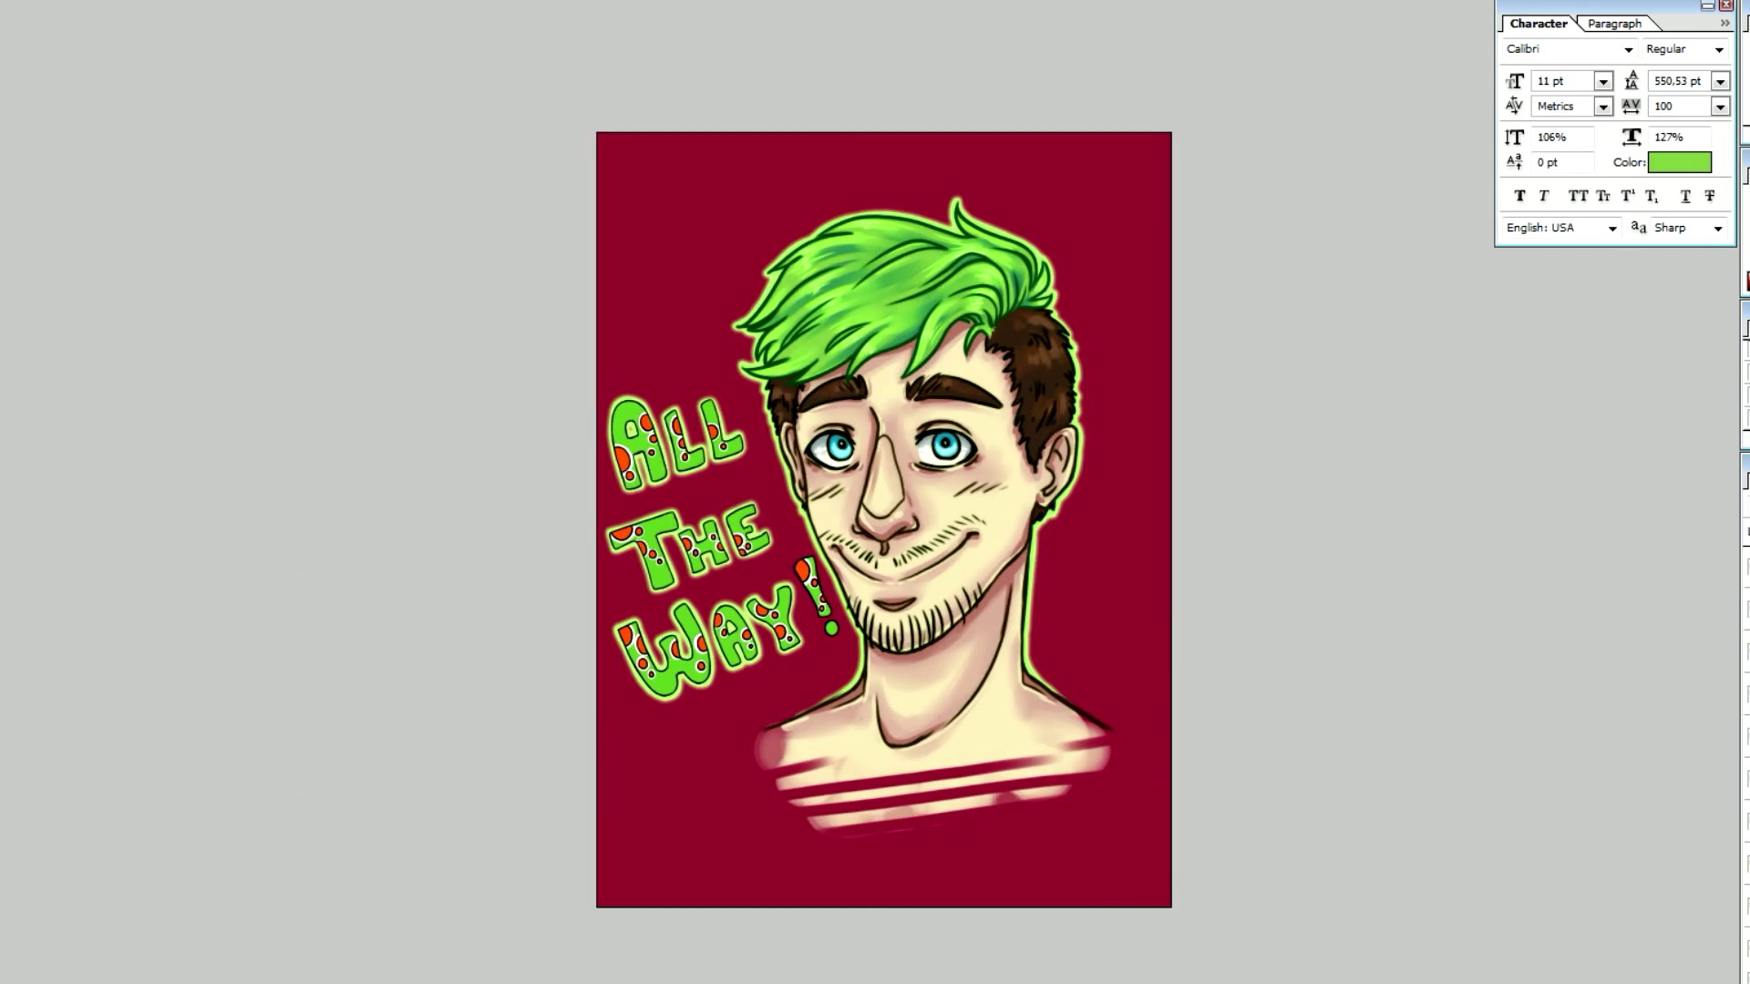
{"action": "key", "text": "ctrl+plus"}
{"action": "key", "text": "ctrl+plus"}
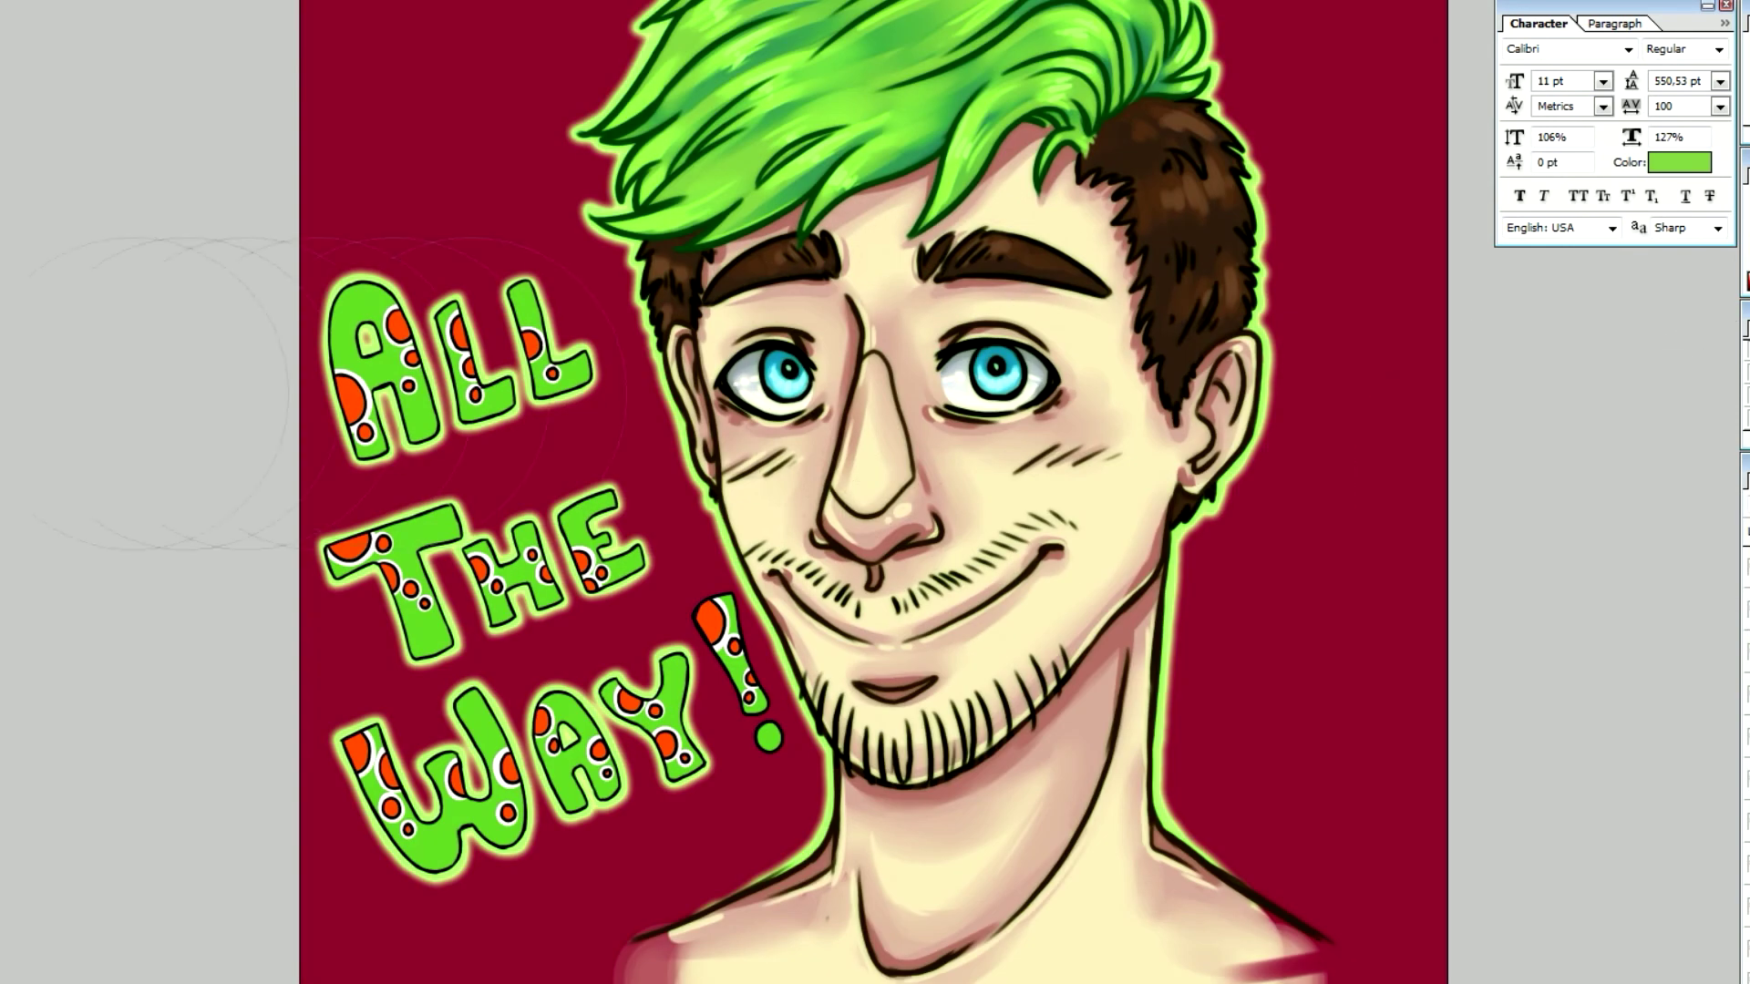
Choose a bright lime green as the foreground colour for the lettering's outlines
{"action": "key", "text": "Return"}
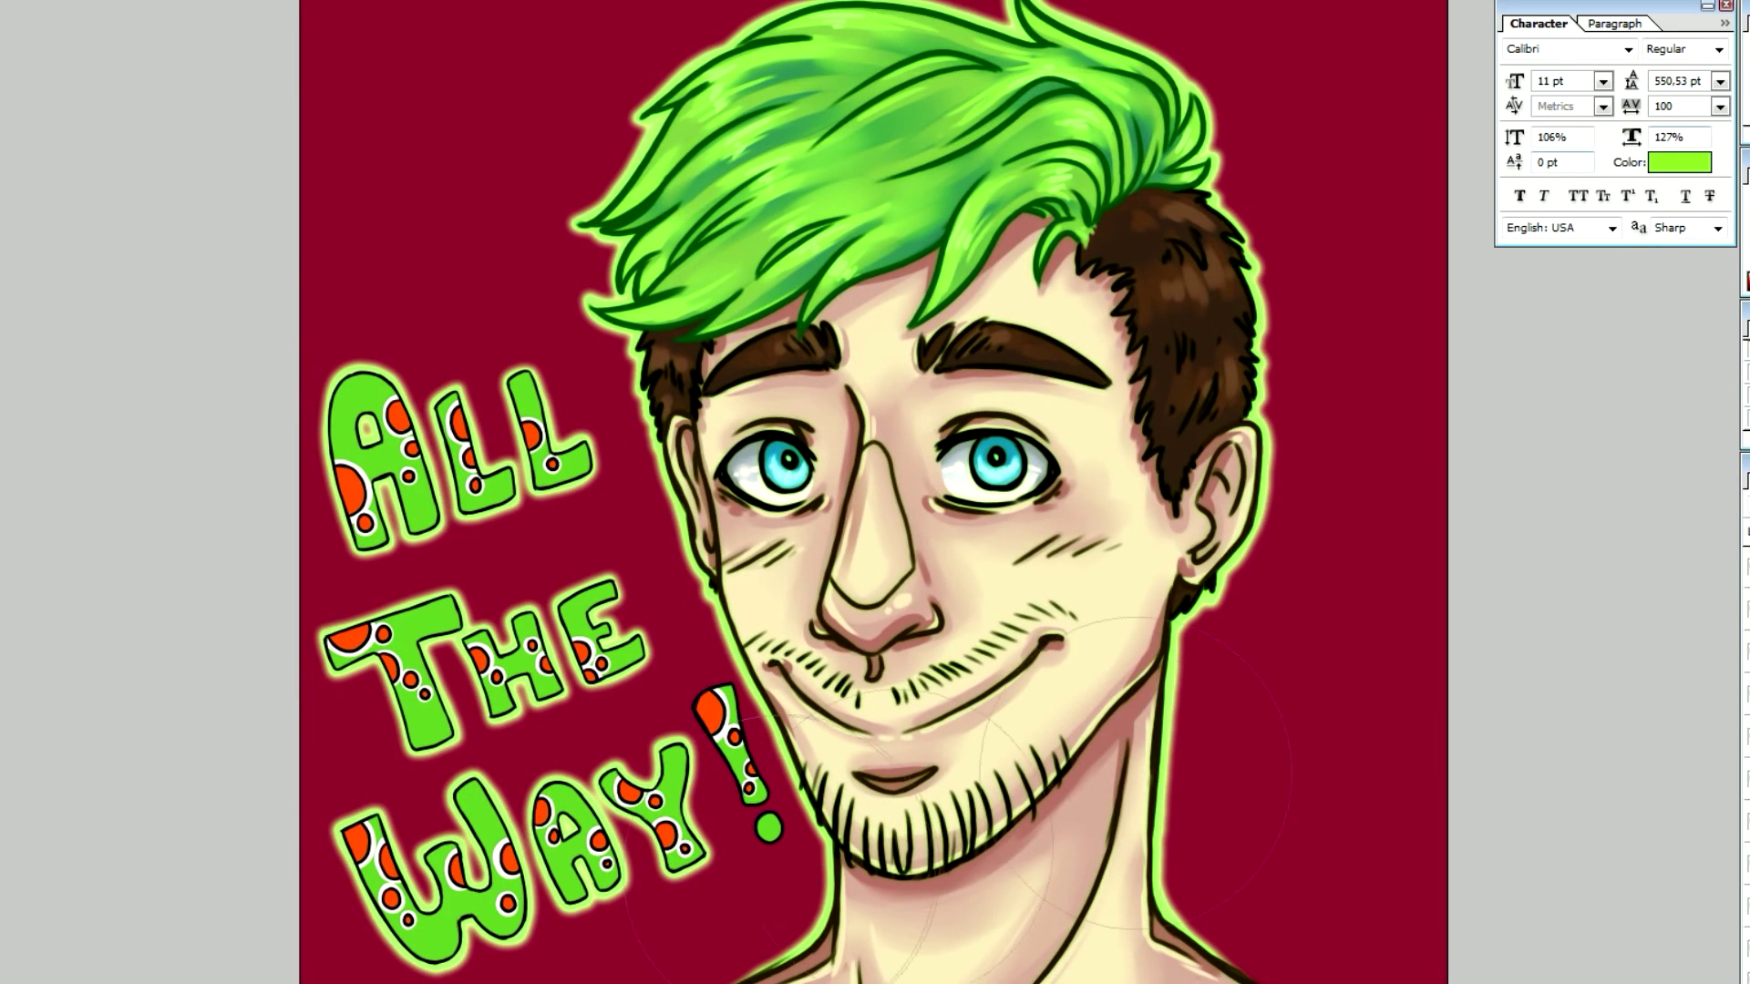
{"action": "scroll", "coordinate": [875, 492], "scroll_direction": "down", "scroll_amount": 2}
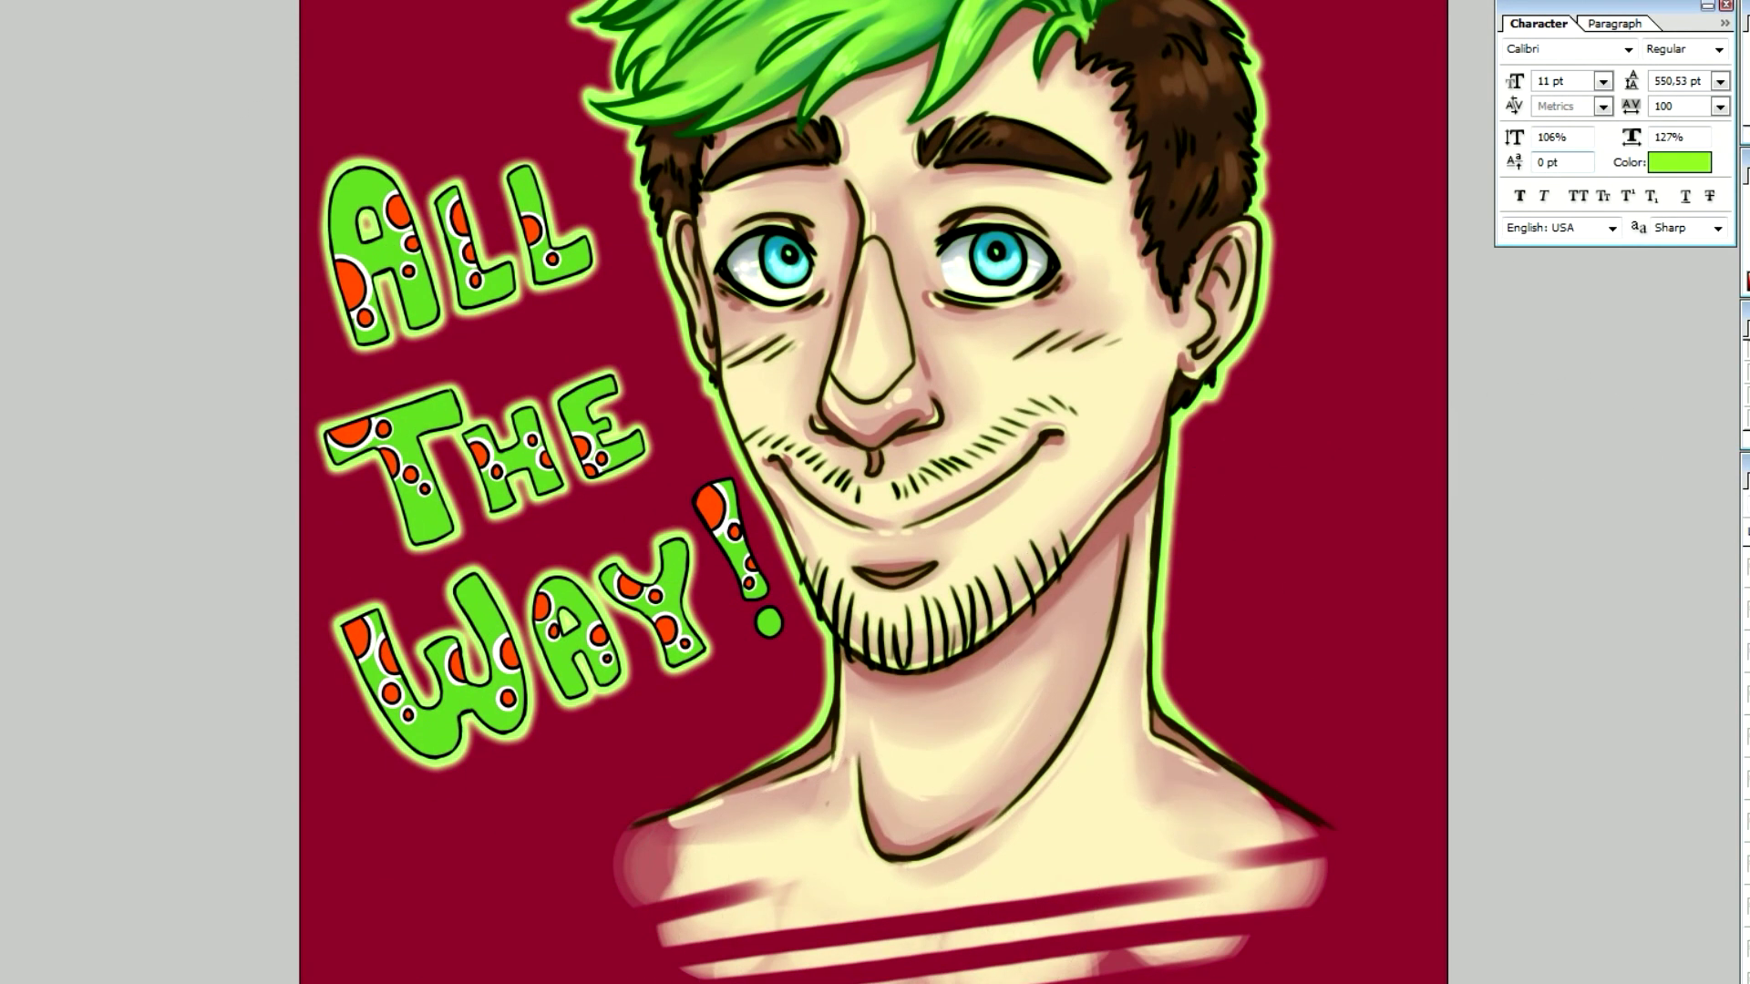
{"action": "key", "text": "Return"}
{"action": "key", "text": "Return"}
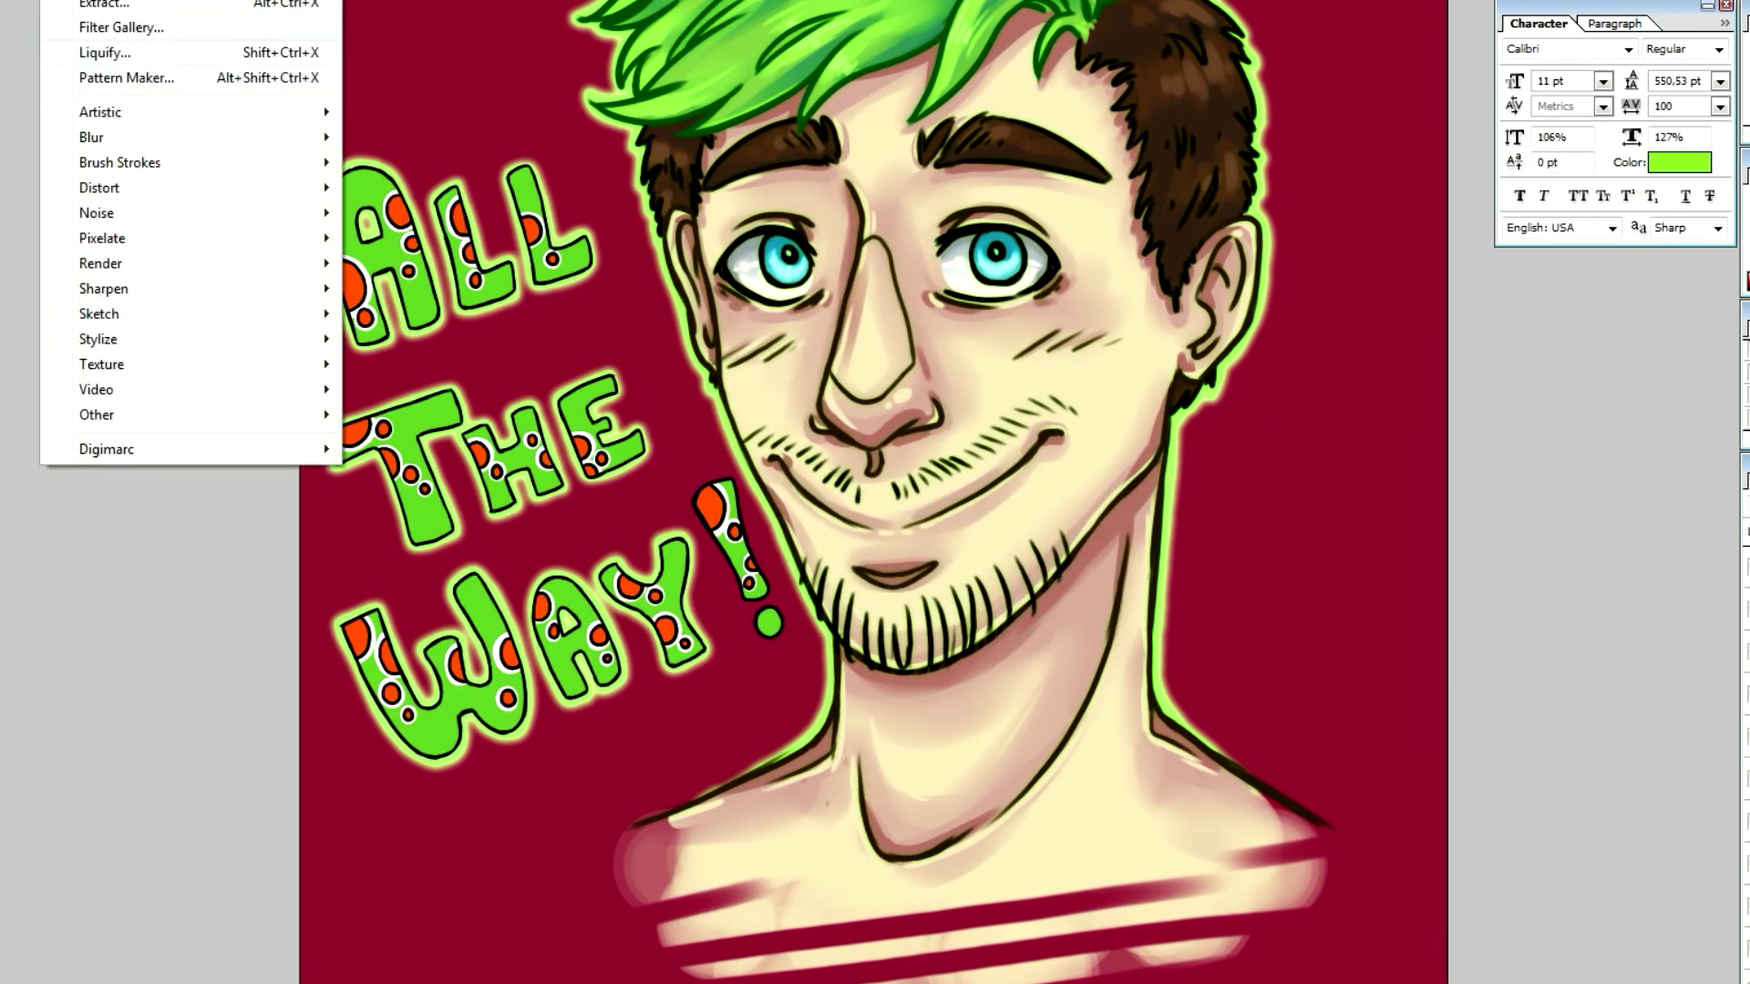
Soften the lettering's outline layer with a Gaussian Blur of 2.5 pixels radius
{"action": "left_click", "coordinate": [419, 212]}
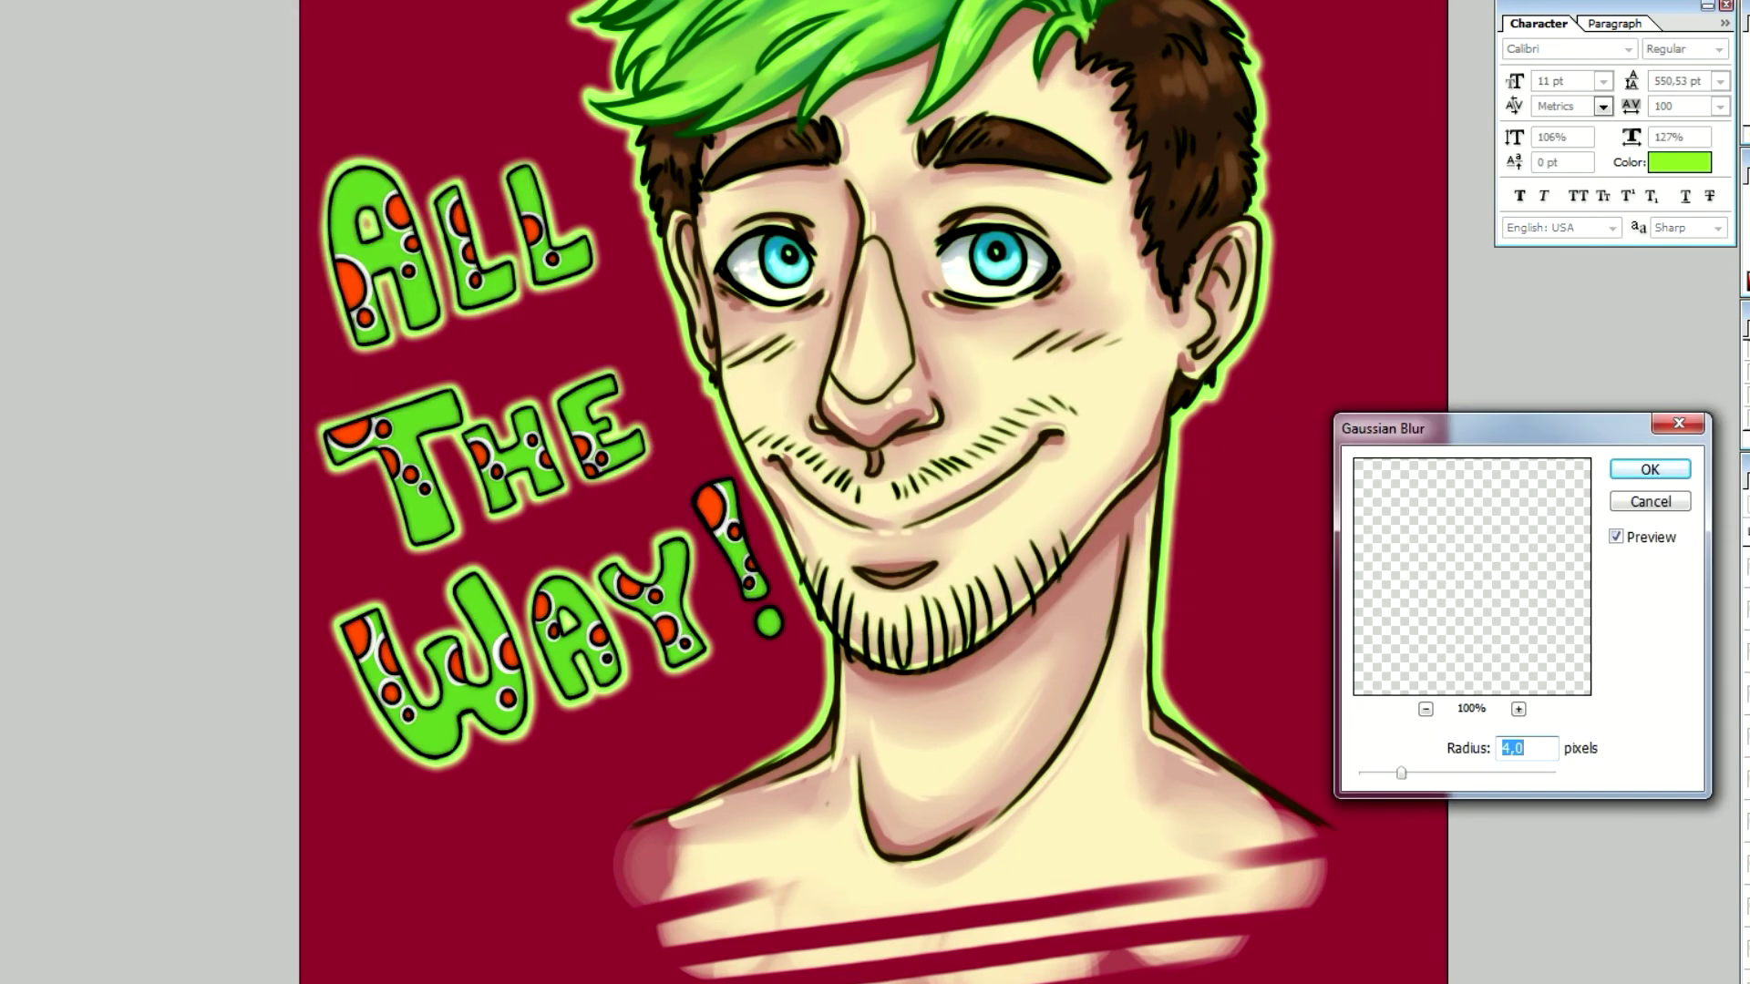
{"action": "key", "text": "Down"}
{"action": "key", "text": "Up"}
{"action": "key", "text": "Up"}
{"action": "key", "text": "Up"}
{"action": "key", "text": "Up"}
{"action": "key", "text": "Up"}
{"action": "key", "text": "Up"}
{"action": "key", "text": "Up"}
{"action": "key", "text": "Up"}
{"action": "key", "text": "Up"}
{"action": "key", "text": "Up"}
{"action": "key", "text": "Up"}
{"action": "key", "text": "Up"}
{"action": "key", "text": "Up"}
{"action": "key", "text": "Up"}
{"action": "key", "text": "Up"}
{"action": "key", "text": "Up"}
{"action": "key", "text": "Up"}
{"action": "key", "text": "Up"}
{"action": "key", "text": "Up"}
{"action": "key", "text": "Up"}
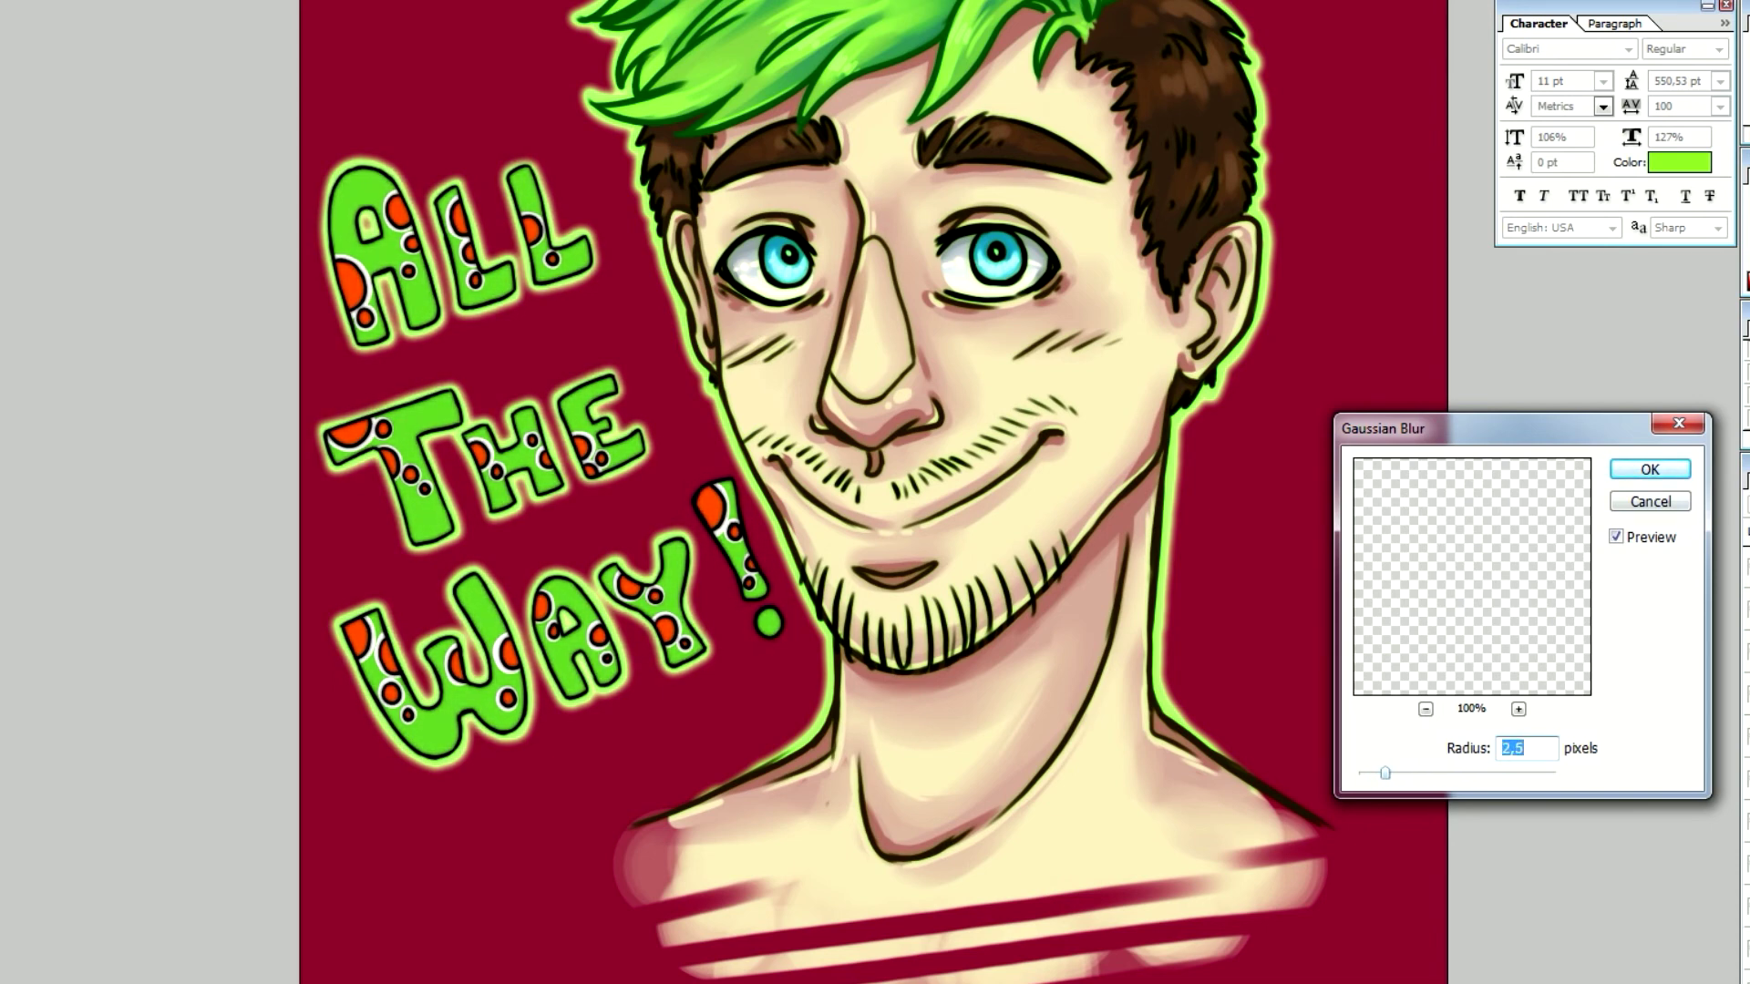
{"action": "key", "text": "Return"}
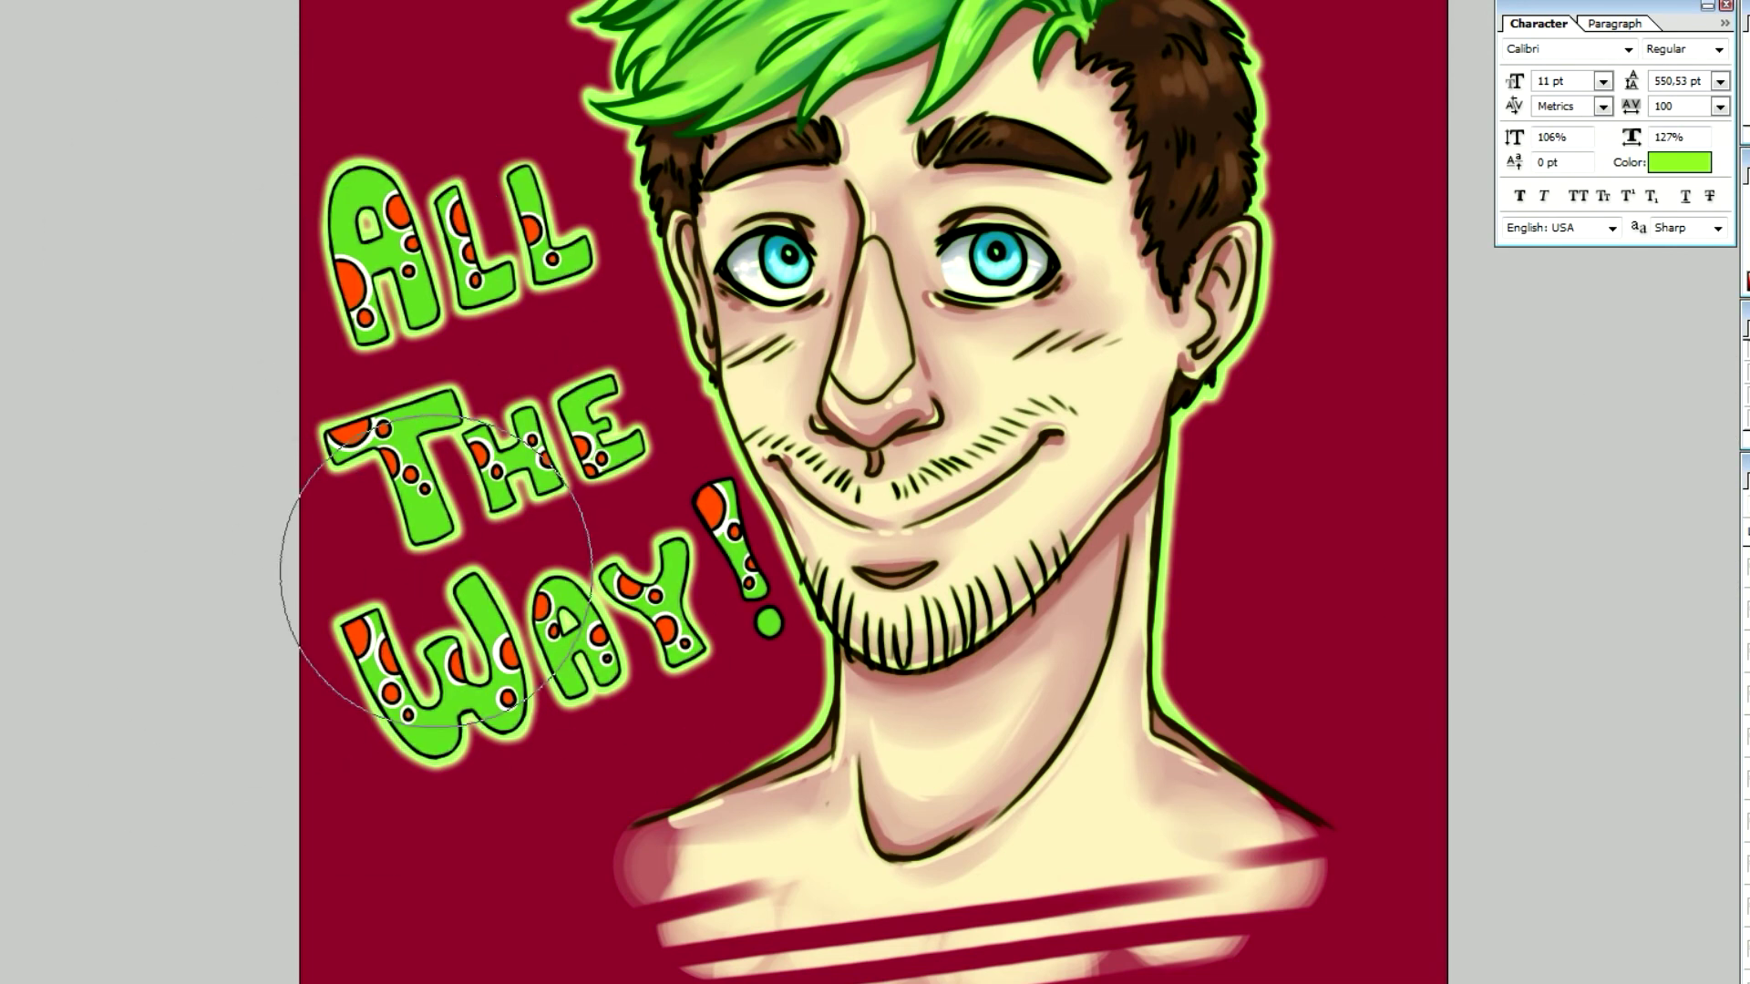
Choose a dark green and clear the glow around the "ALL THE WAY!" lettering with broad strokes
{"action": "key", "text": "Return"}
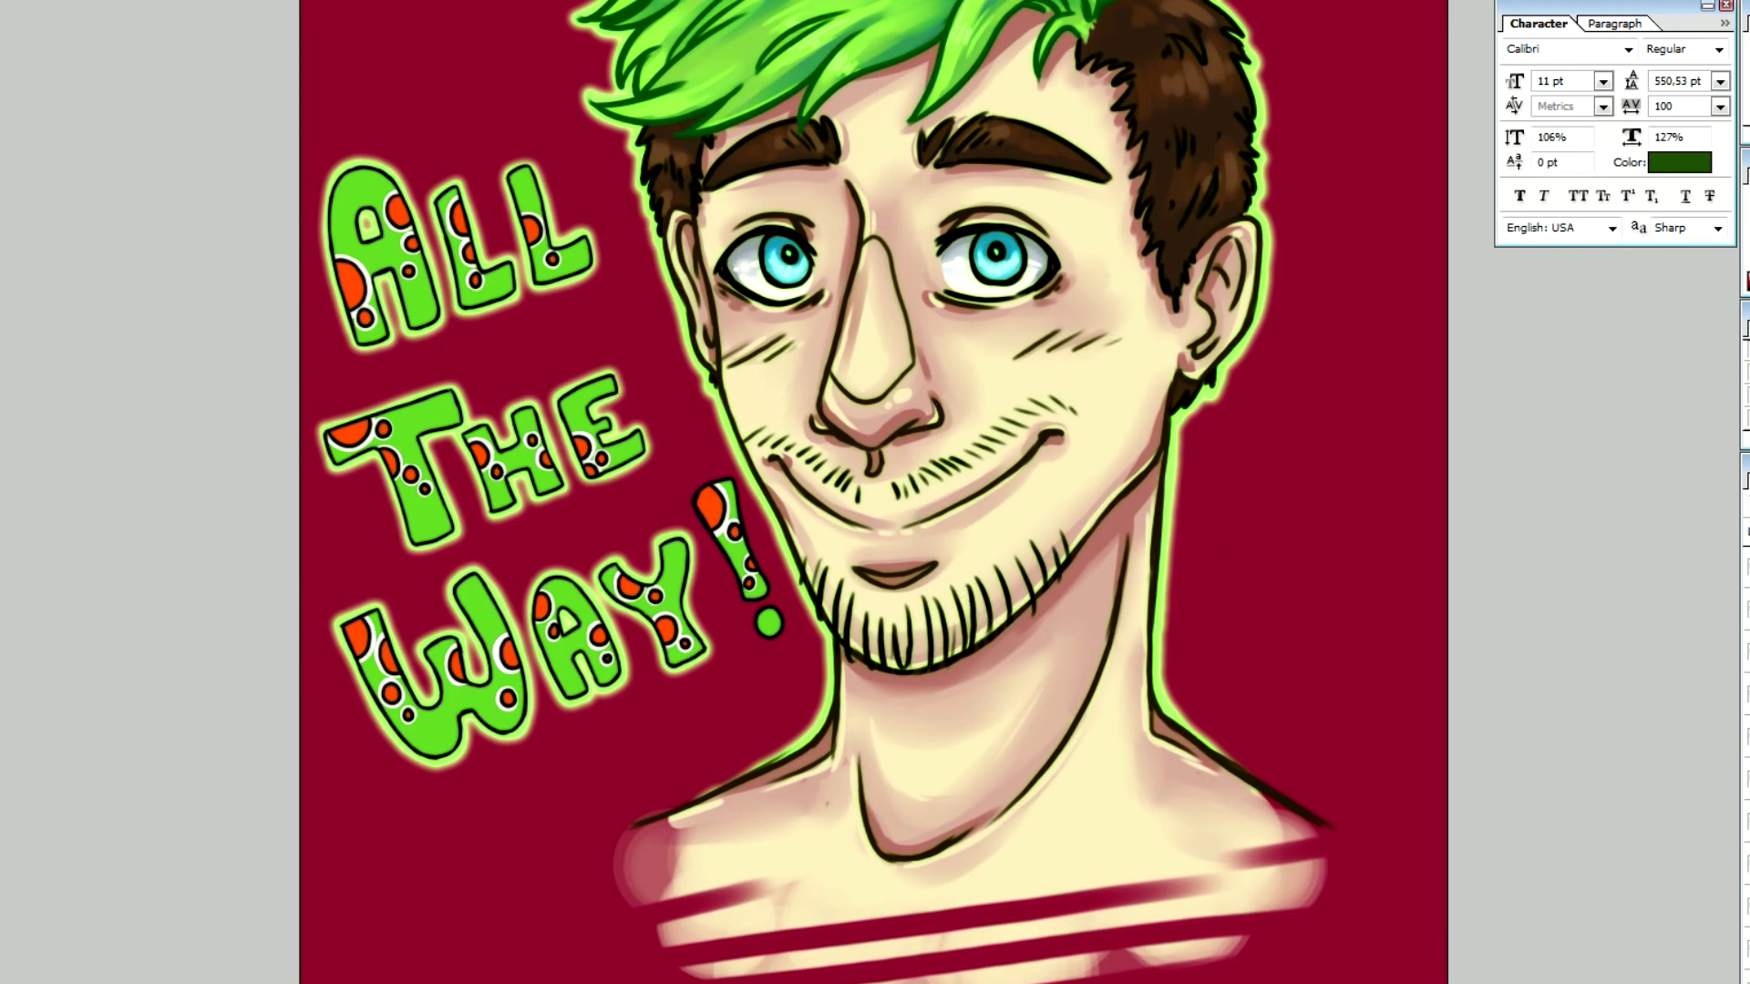
{"action": "key", "text": "ctrl+z"}
{"action": "mouse_move", "coordinate": [464, 258]}
{"action": "left_mouse_down"}
{"action": "mouse_move", "coordinate": [547, 228]}
{"action": "mouse_move", "coordinate": [447, 210]}
{"action": "mouse_move", "coordinate": [346, 274]}
{"action": "mouse_move", "coordinate": [370, 492]}
{"action": "mouse_move", "coordinate": [492, 419]}
{"action": "mouse_move", "coordinate": [629, 429]}
{"action": "mouse_move", "coordinate": [492, 529]}
{"action": "left_mouse_up"}
{"action": "mouse_move", "coordinate": [715, 676]}
{"action": "left_mouse_down"}
{"action": "mouse_move", "coordinate": [649, 526]}
{"action": "mouse_move", "coordinate": [642, 660]}
{"action": "mouse_move", "coordinate": [456, 757]}
{"action": "left_mouse_up"}
{"action": "left_click_drag", "start_coordinate": [1084, 491], "coordinate": [1084, 419]}
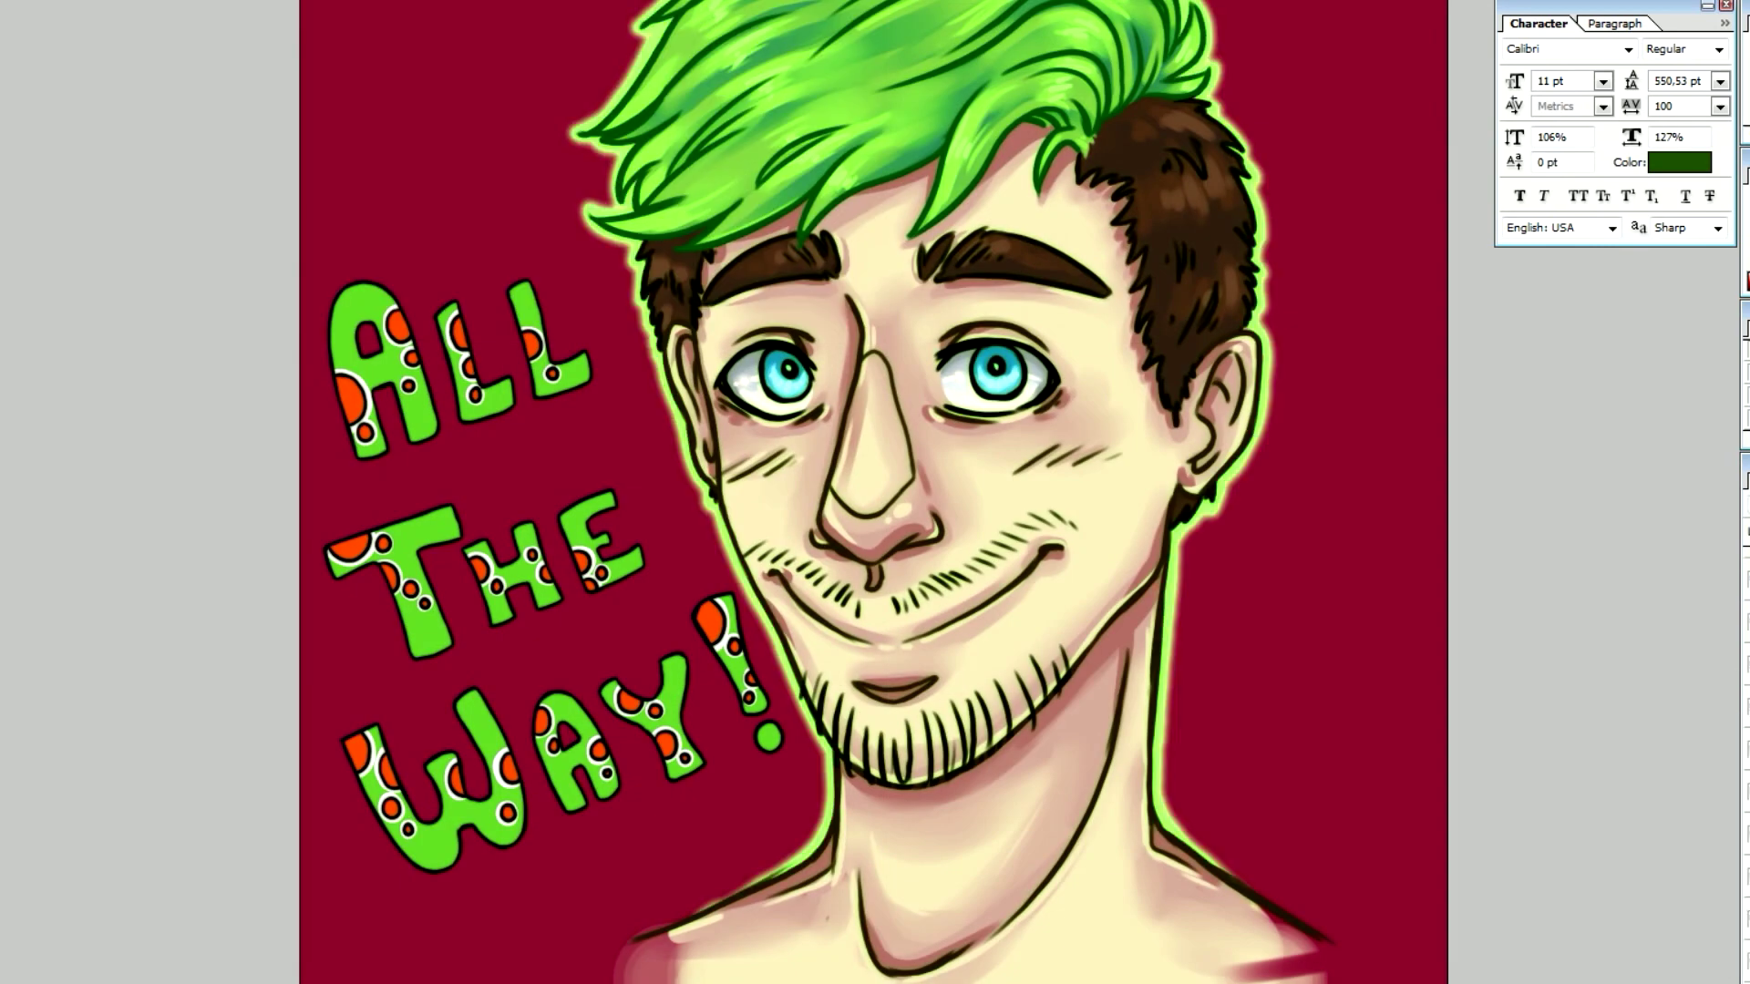
Try raising the saturation of the crimson background and head glow to +55
{"action": "key", "text": "ctrl+u"}
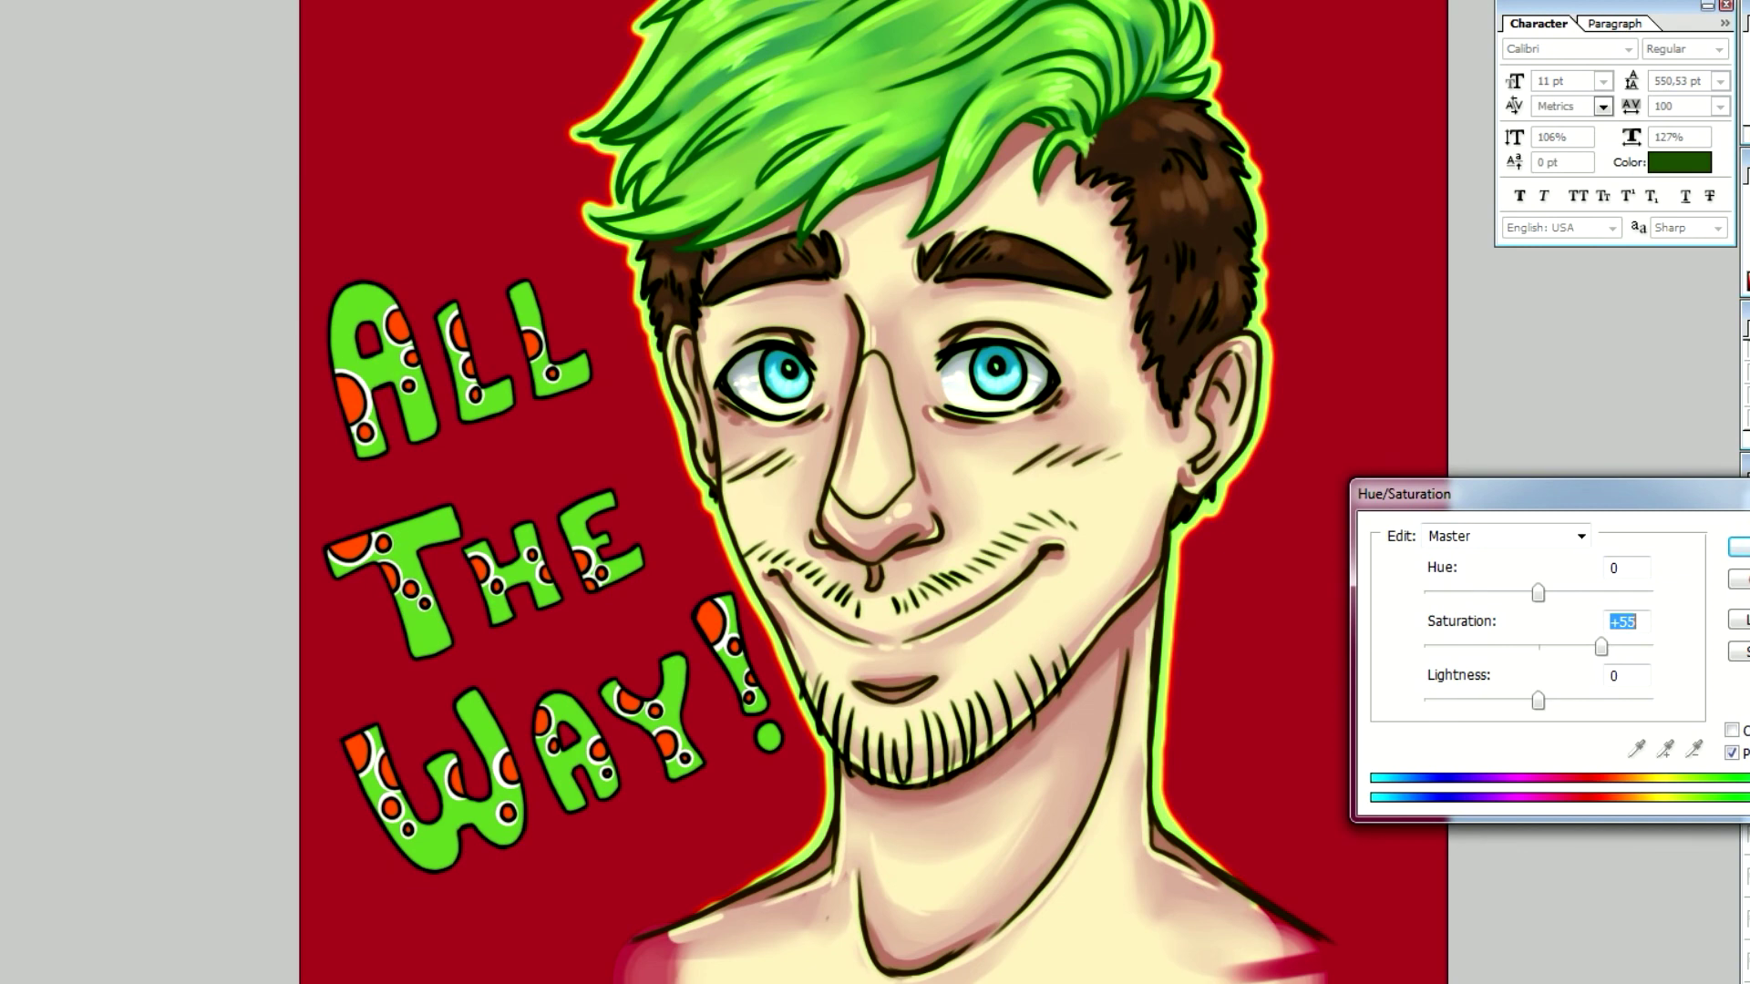
{"action": "key", "text": "Escape"}
Try a Hue/Saturation adjustment of hue +6, saturation +59 and lightness -2 on the crimson background
{"action": "key", "text": "Delete"}
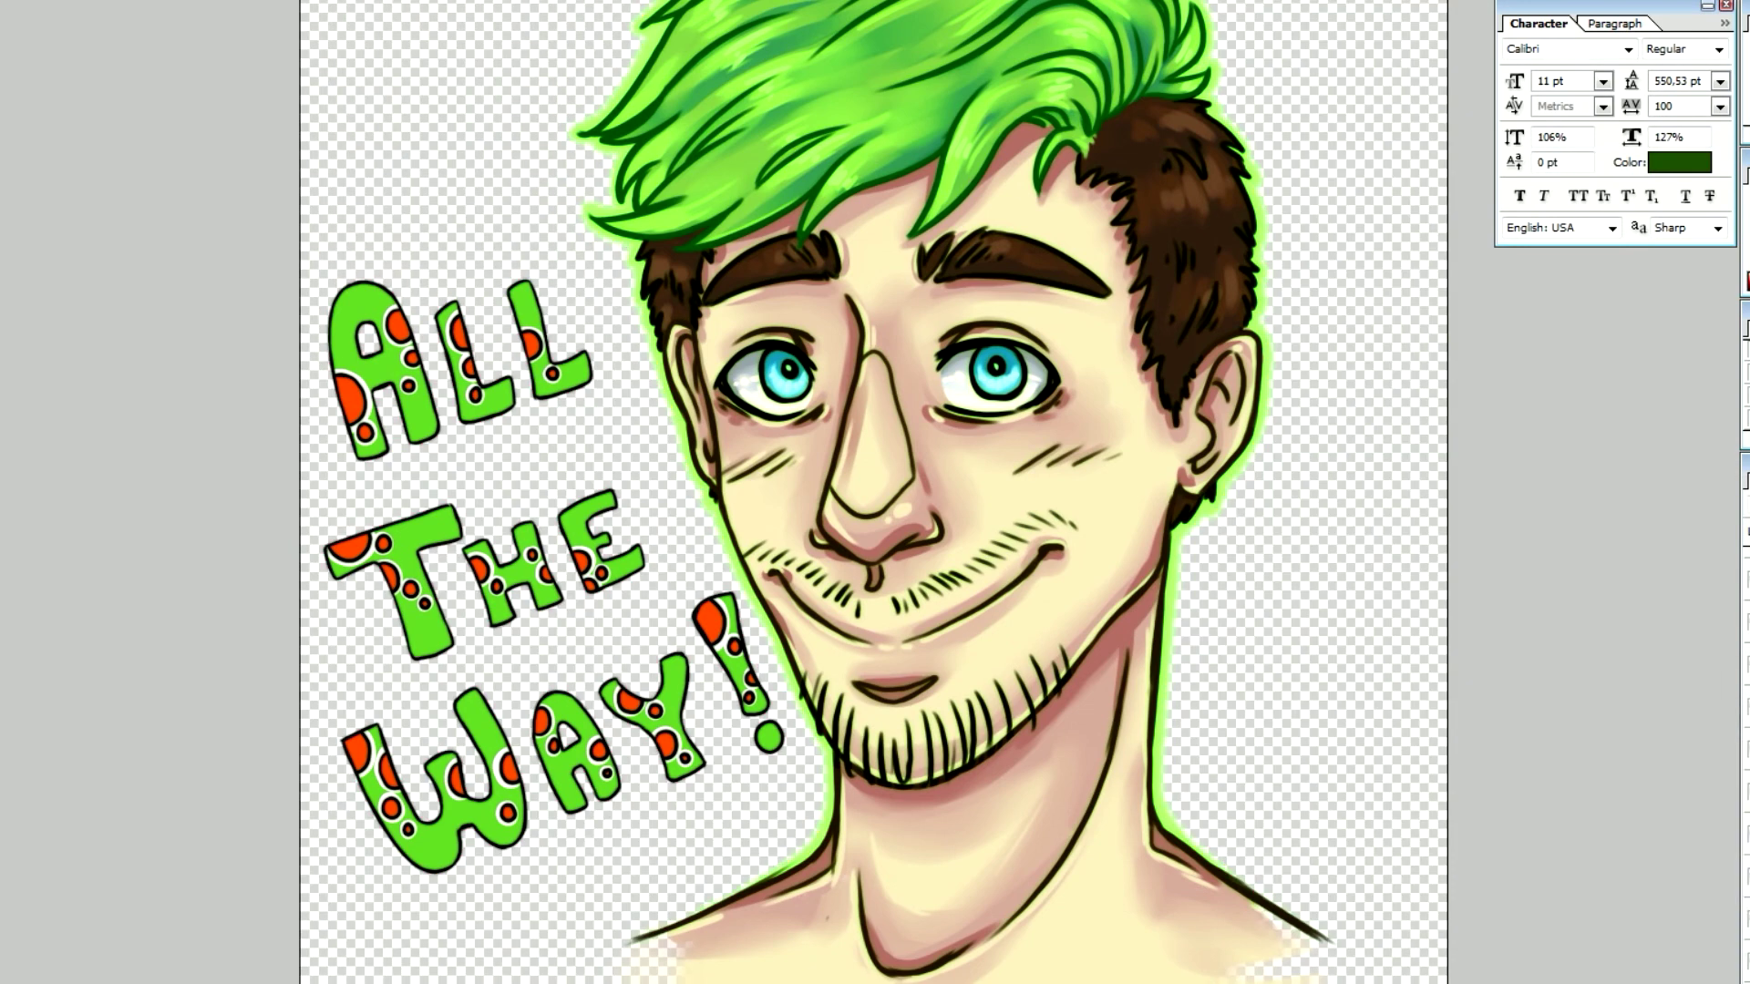
{"action": "key", "text": "ctrl+u"}
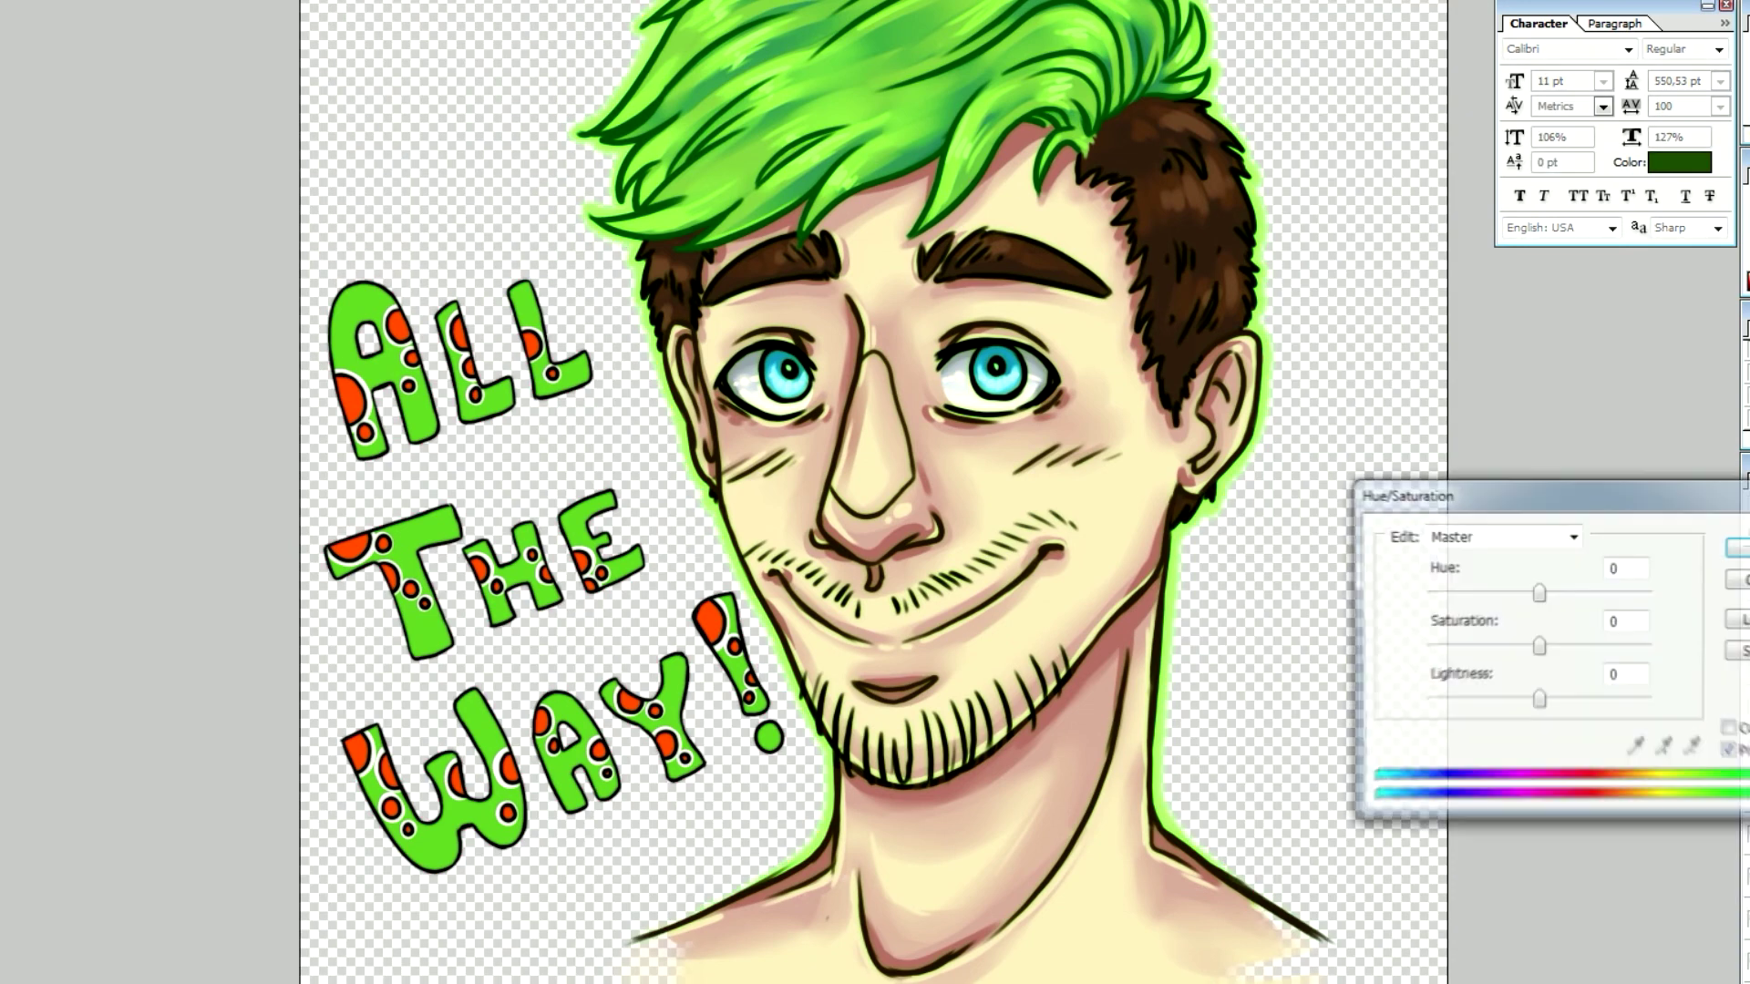
{"action": "left_click_drag", "start_coordinate": [1583, 647], "coordinate": [1604, 647]}
{"action": "left_click_drag", "start_coordinate": [1537, 594], "coordinate": [1545, 593]}
{"action": "left_click_drag", "start_coordinate": [1532, 700], "coordinate": [1536, 700]}
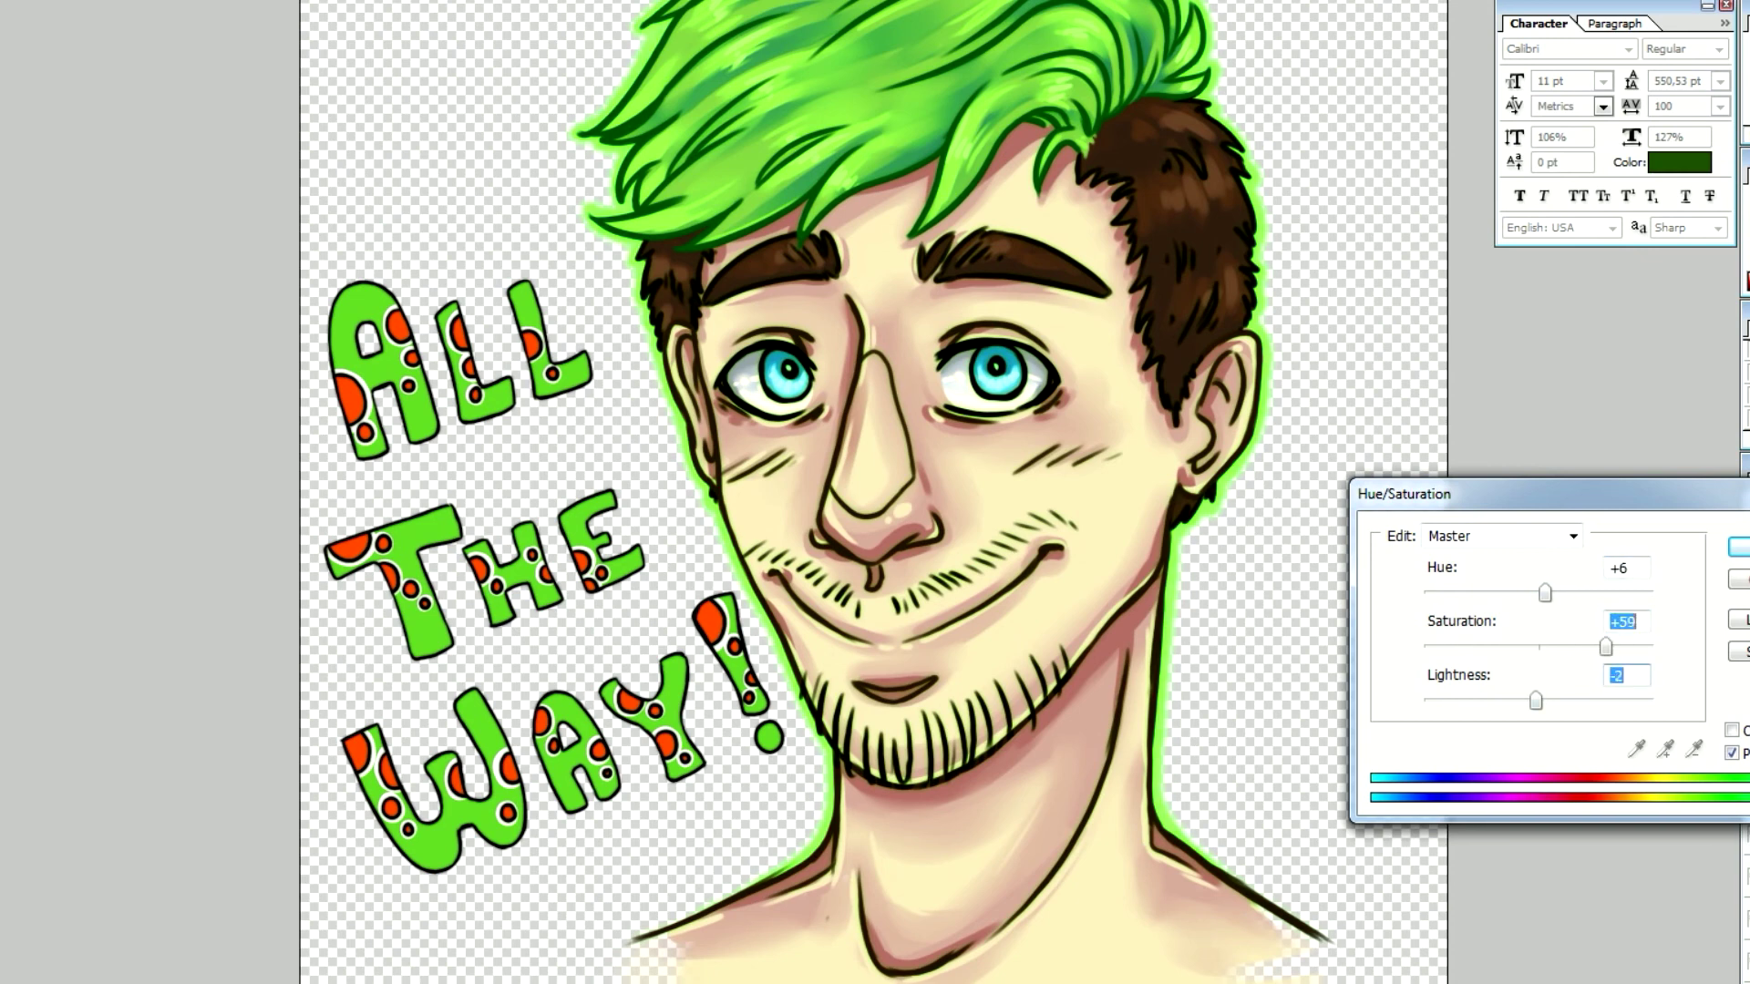
{"action": "key", "text": "Return"}
{"action": "key", "text": "ctrl+z"}
{"action": "key", "text": "ctrl+z"}
{"action": "key", "text": "ctrl+z"}
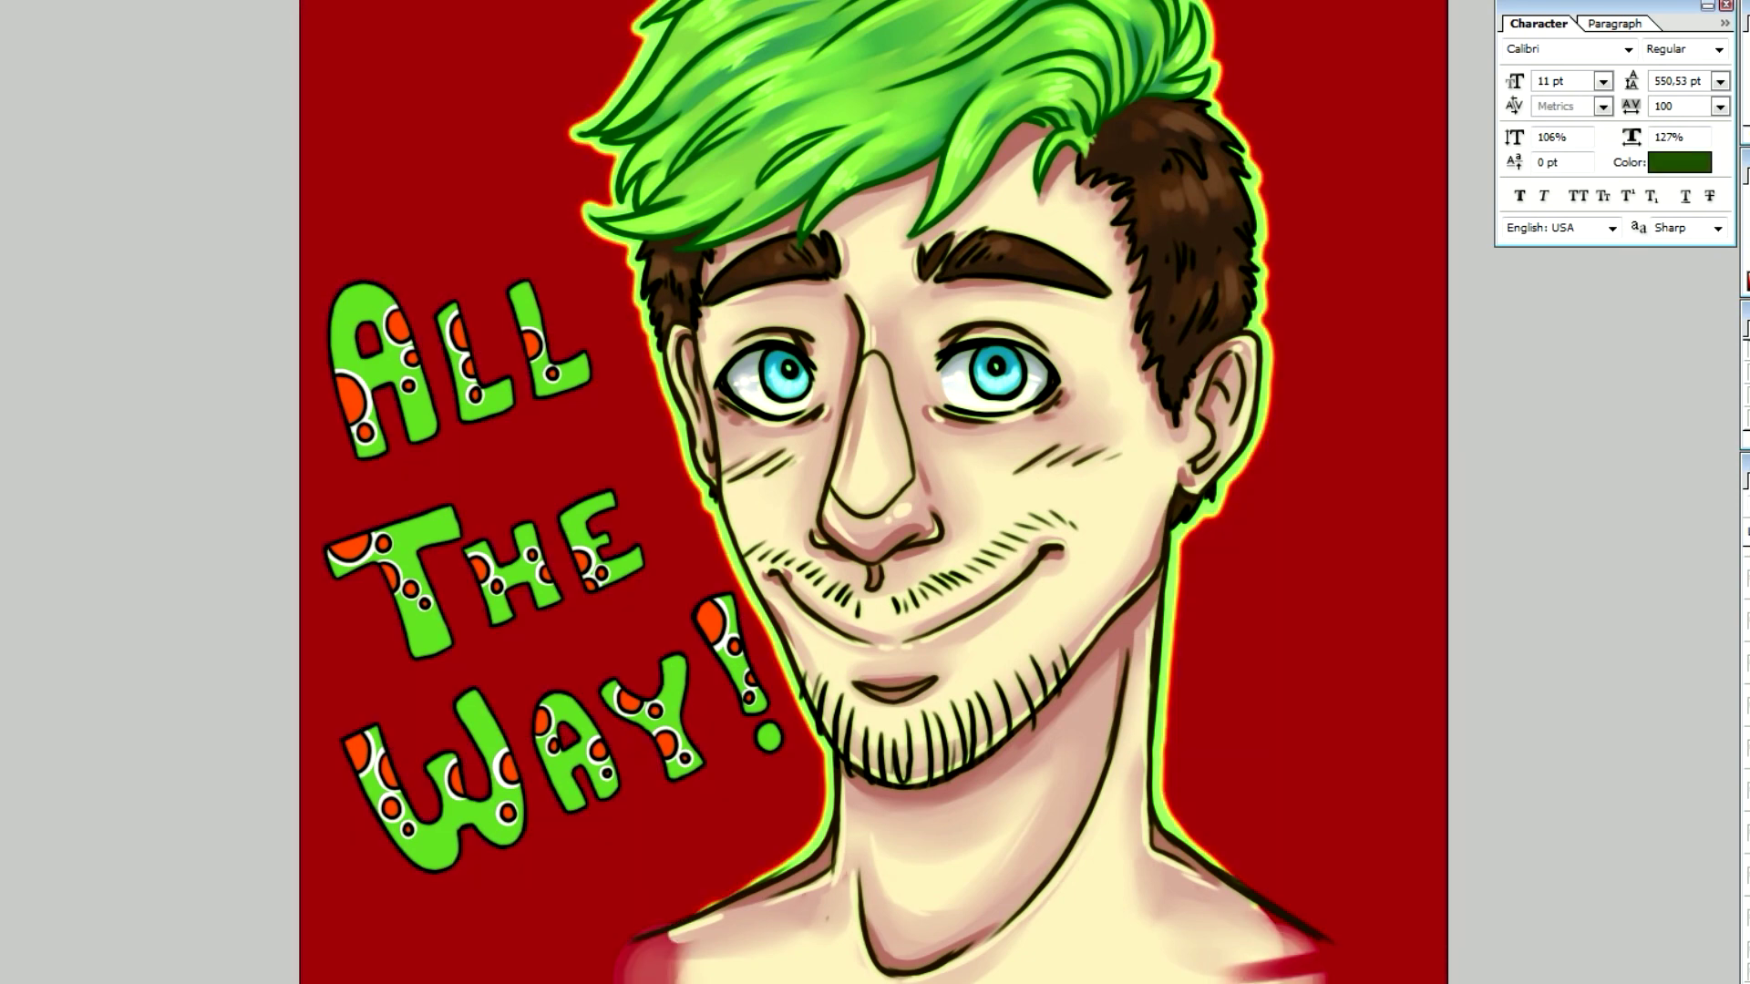
Set the head's Outer Glow to bright green with a red value of 24, 0% spread and a size of 46 px
{"action": "left_click", "coordinate": [1549, 603]}
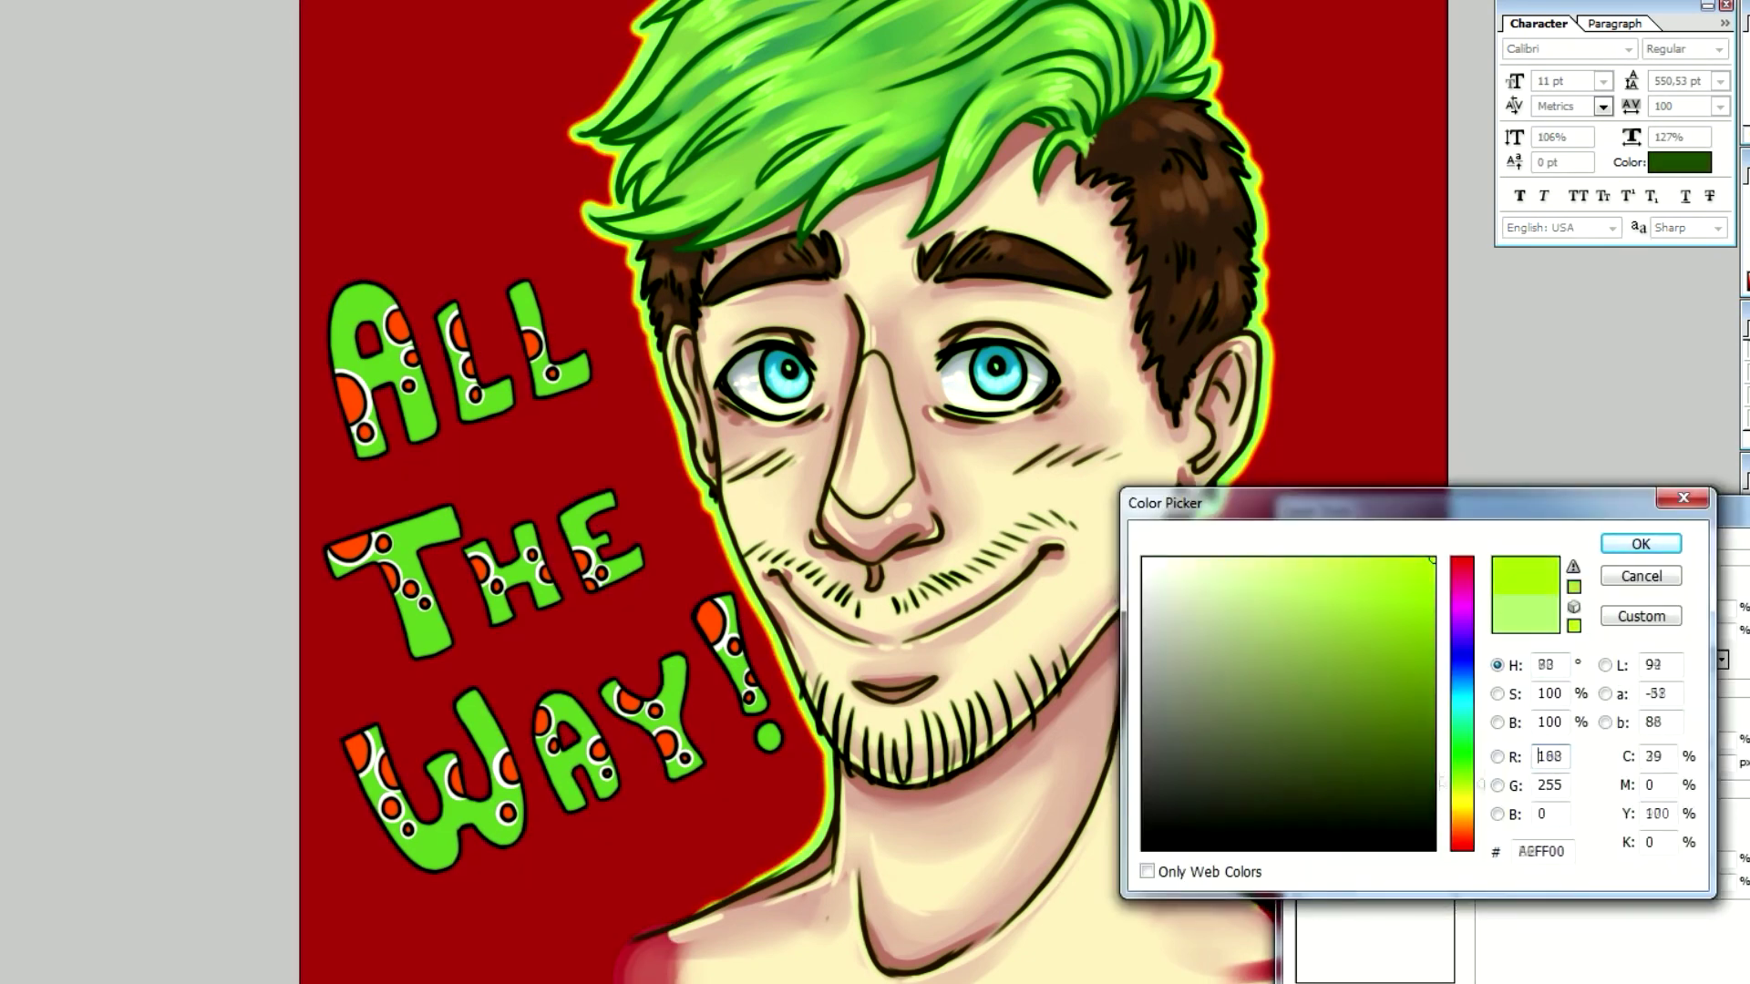
{"action": "double_click", "coordinate": [1539, 756]}
{"action": "type", "text": "24"}
{"action": "key", "text": "Return"}
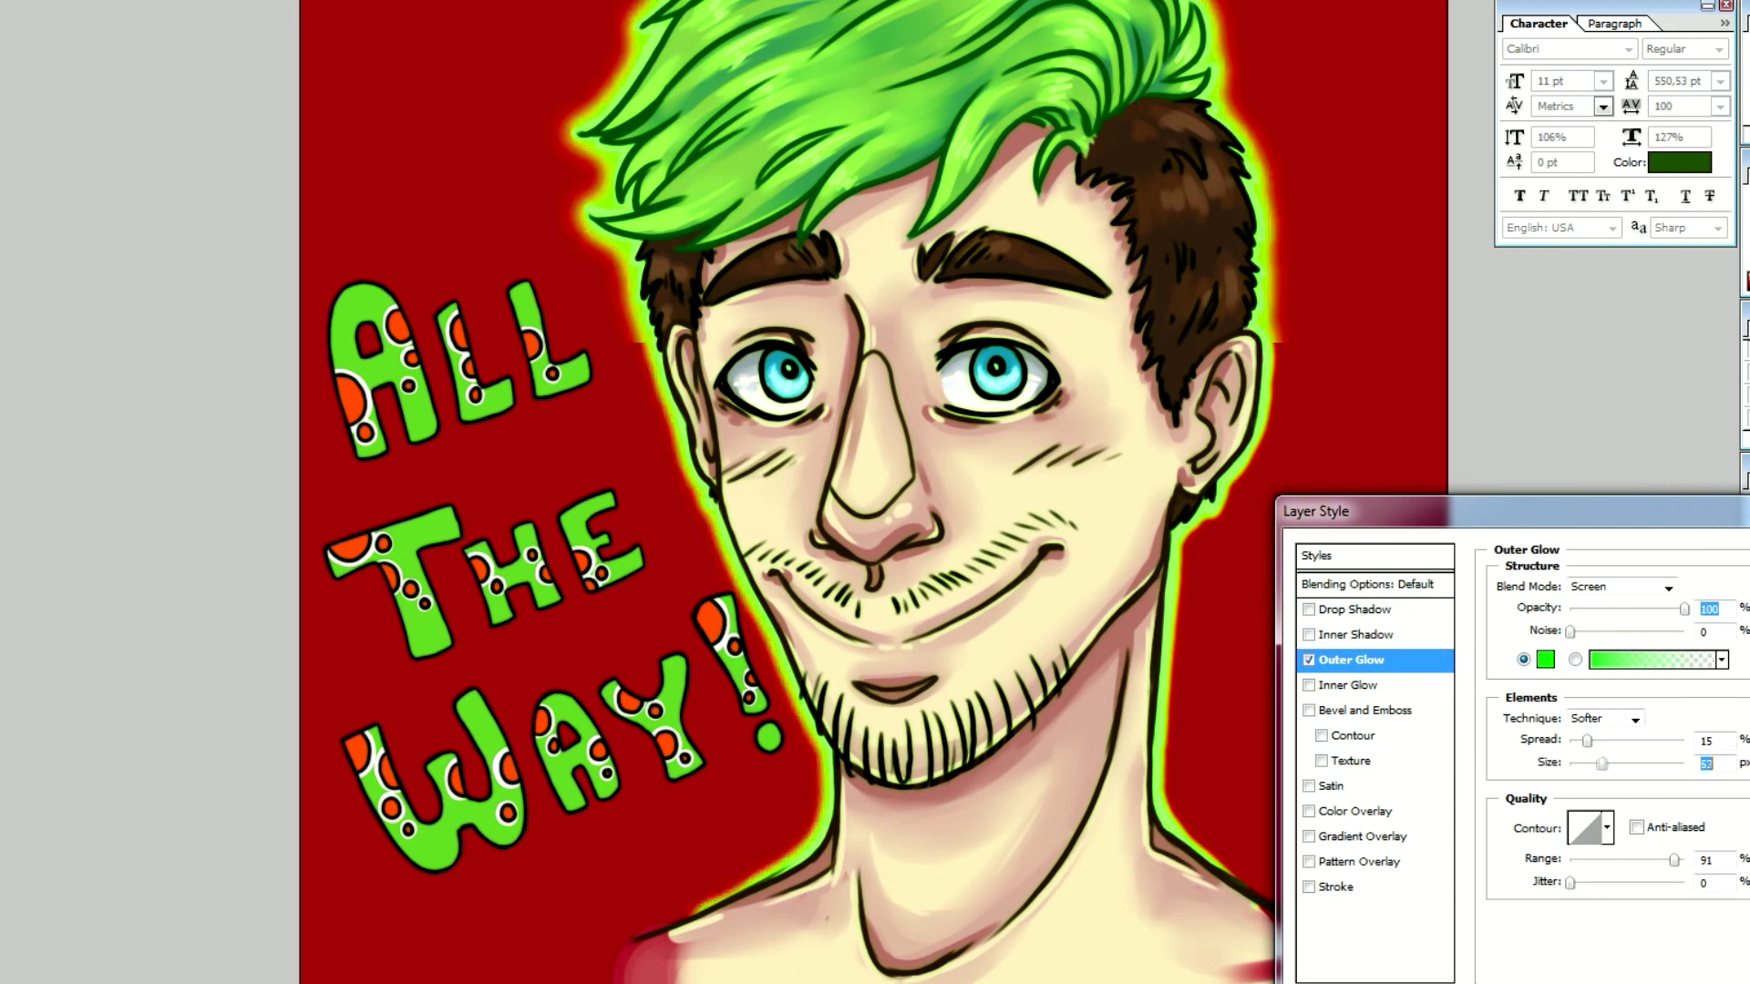
{"action": "type", "text": "46"}
{"action": "left_click", "coordinate": [1709, 609]}
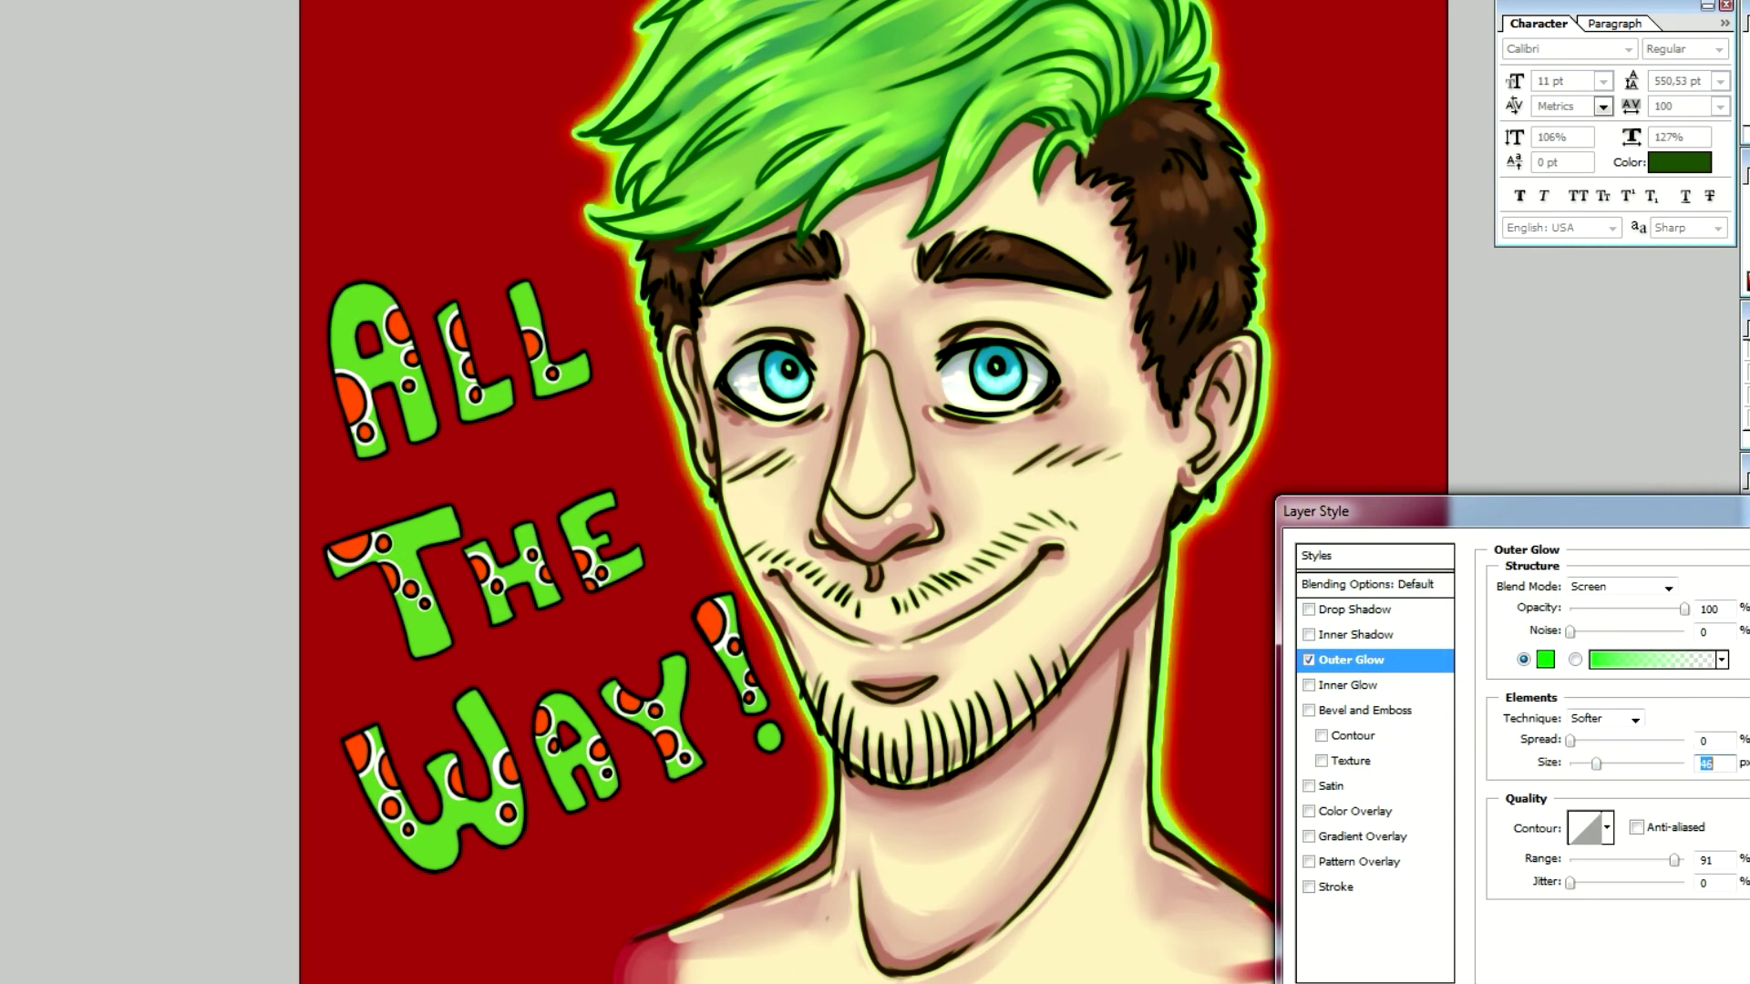
{"action": "key", "text": "Return"}
Soften the green edge around the head with a Gaussian Blur of 2.5 pixels radius
{"action": "left_click", "coordinate": [68, 2]}
{"action": "left_click", "coordinate": [428, 206]}
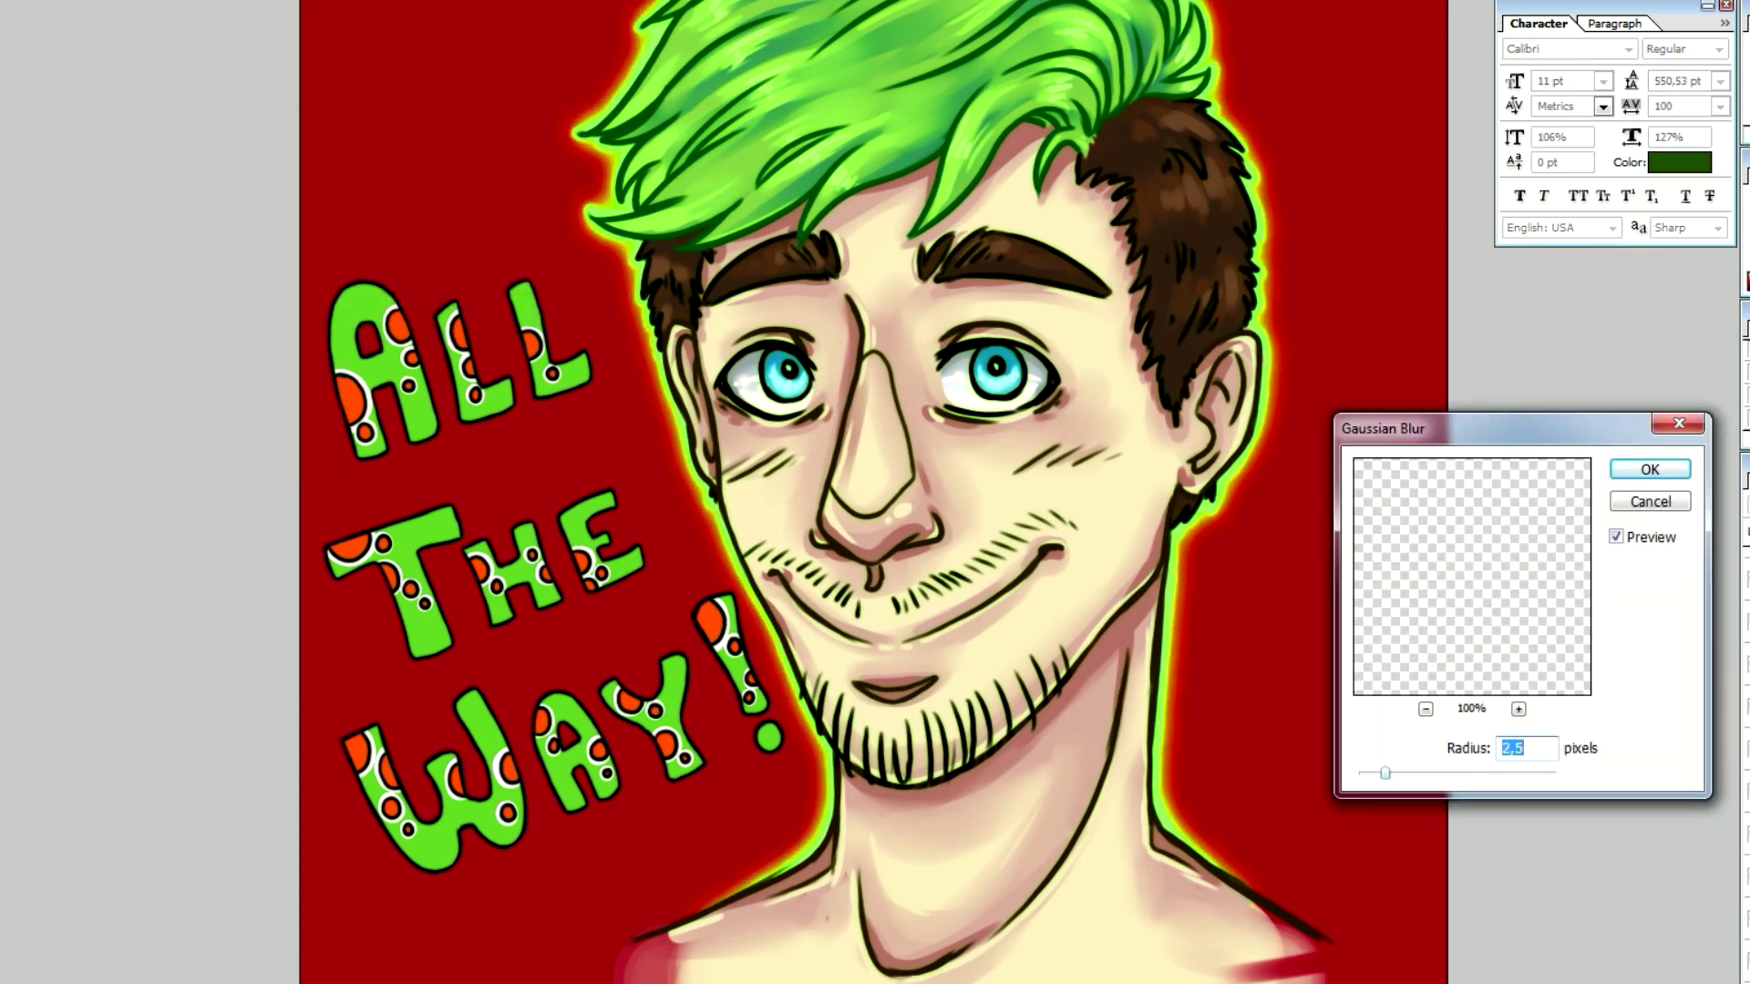
{"action": "key", "text": "Return"}
{"action": "key", "text": "ctrl+minus"}
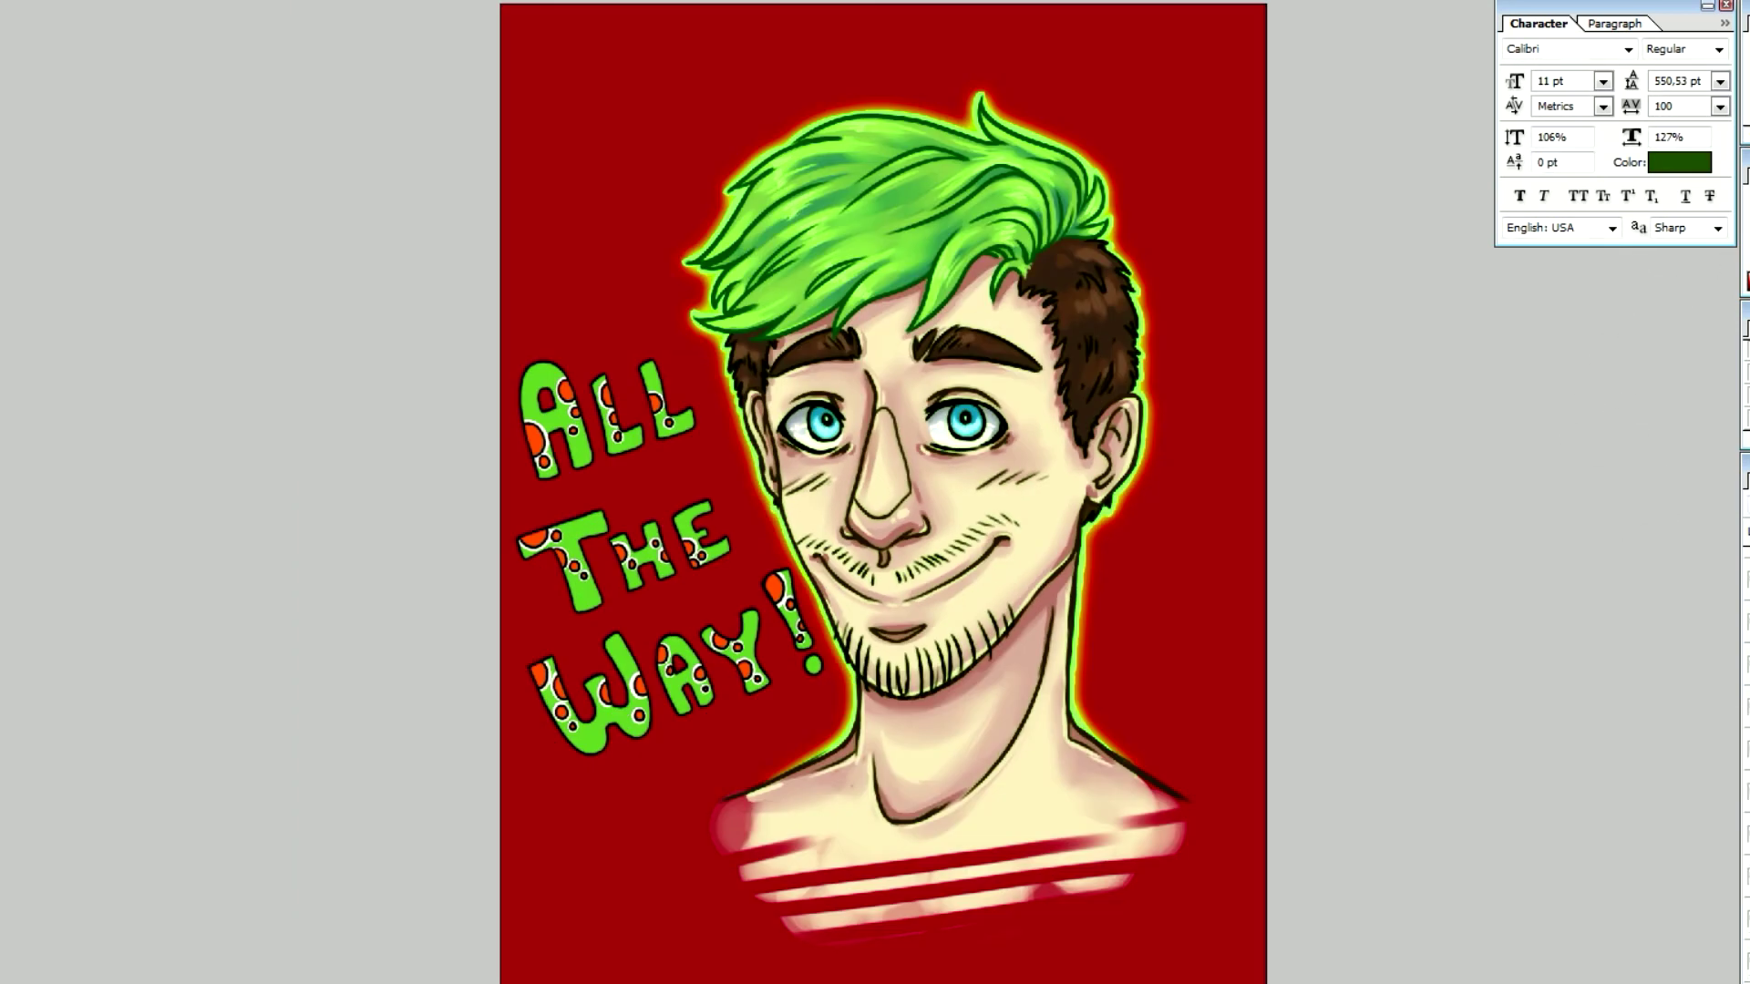
{"action": "key", "text": "ctrl+plus"}
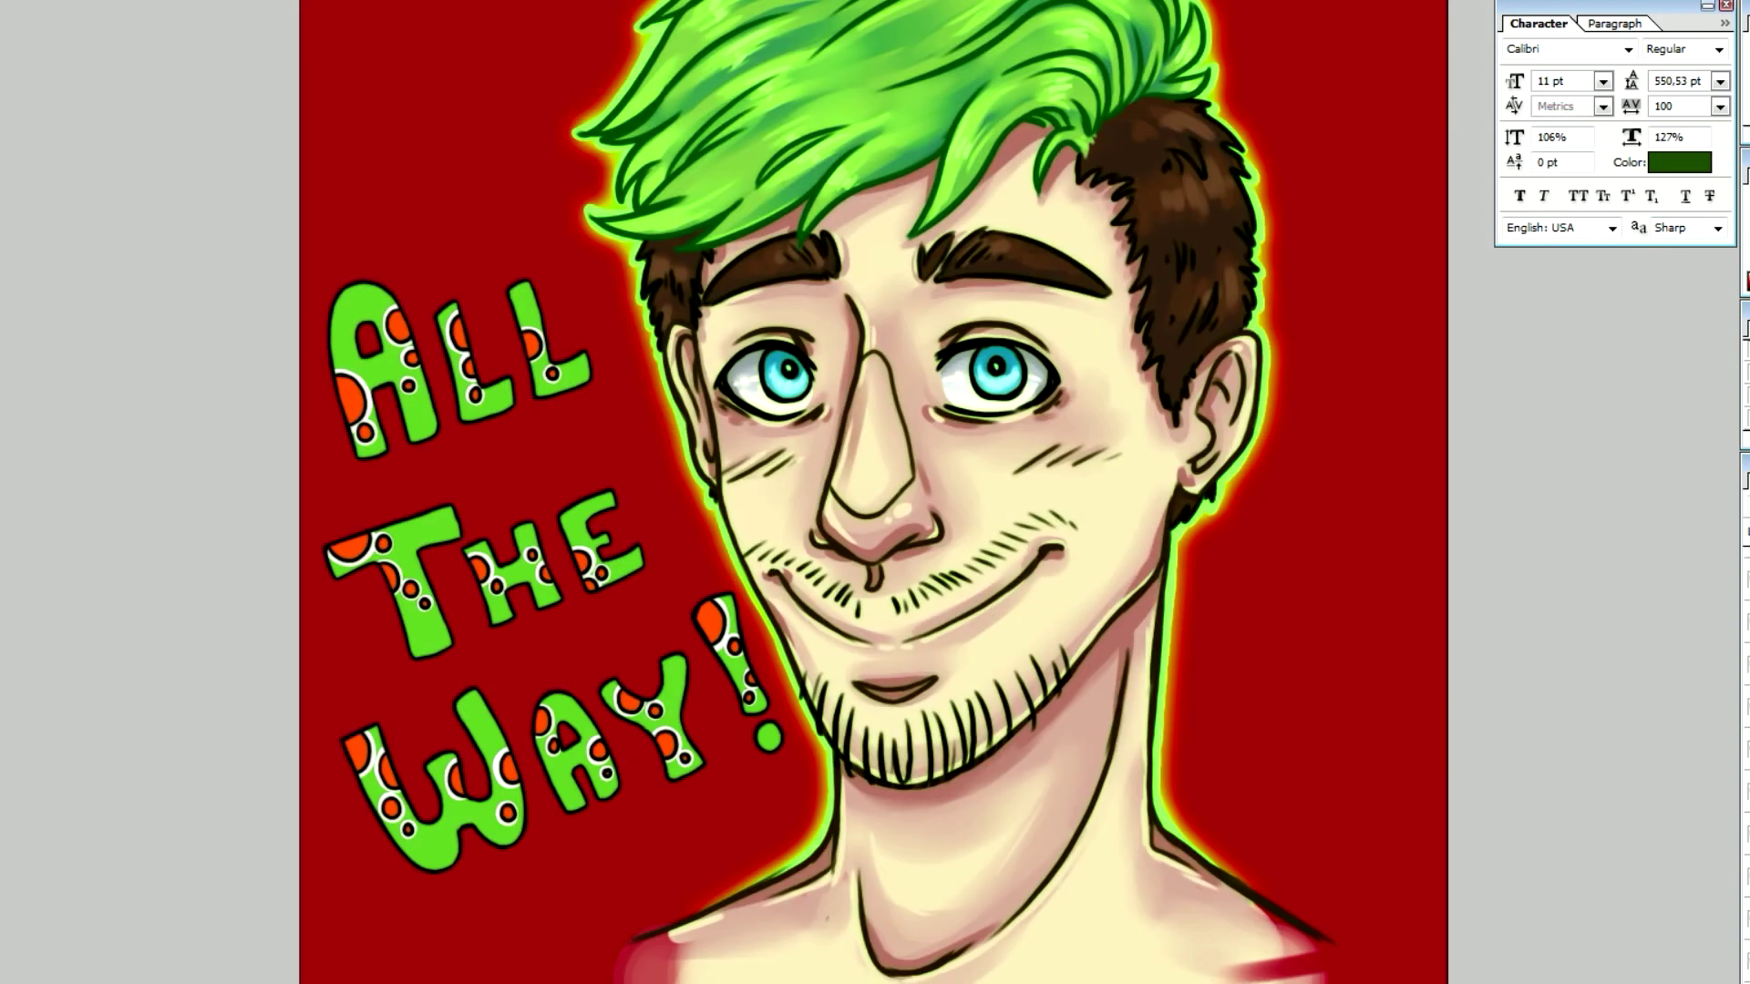
Try a pale yellow Outer Glow on the "ALL THE WAY!" lettering with a slightly larger spread and size
{"action": "key", "text": "Delete"}
{"action": "key", "text": "ctrl+z"}
{"action": "left_click", "coordinate": [1351, 660]}
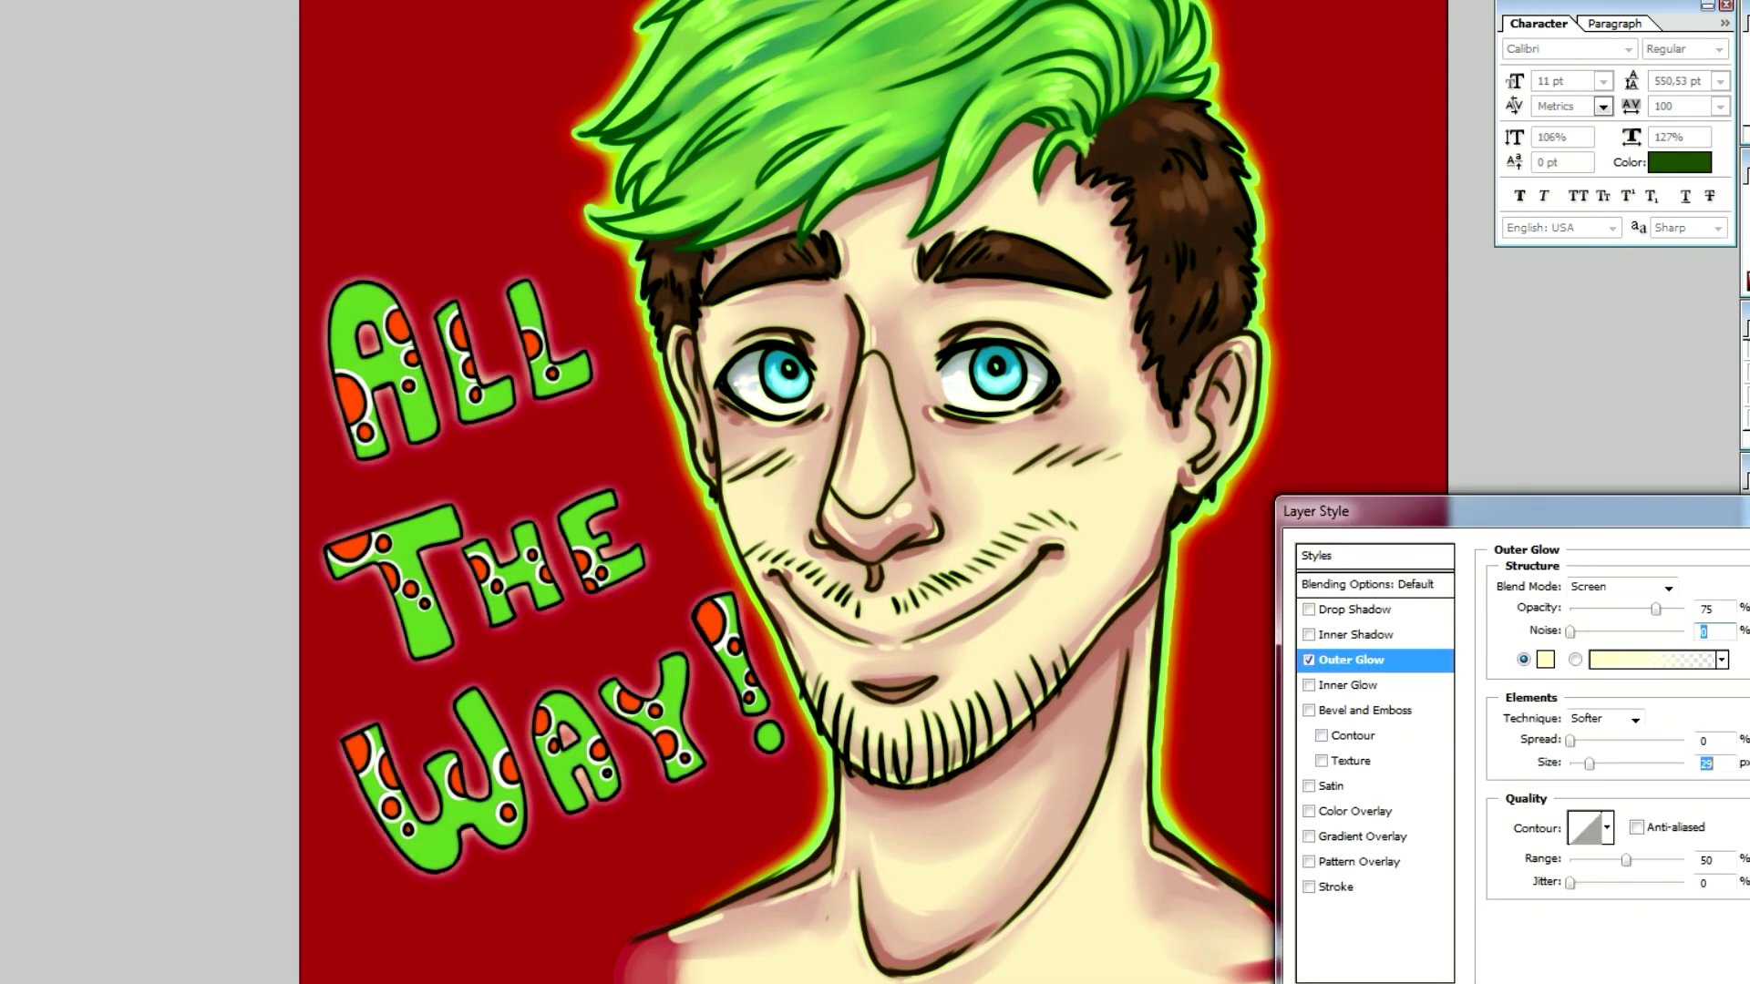
{"action": "key", "text": "Tab"}
{"action": "type", "text": "5"}
{"action": "key", "text": "Tab"}
{"action": "type", "text": "21"}
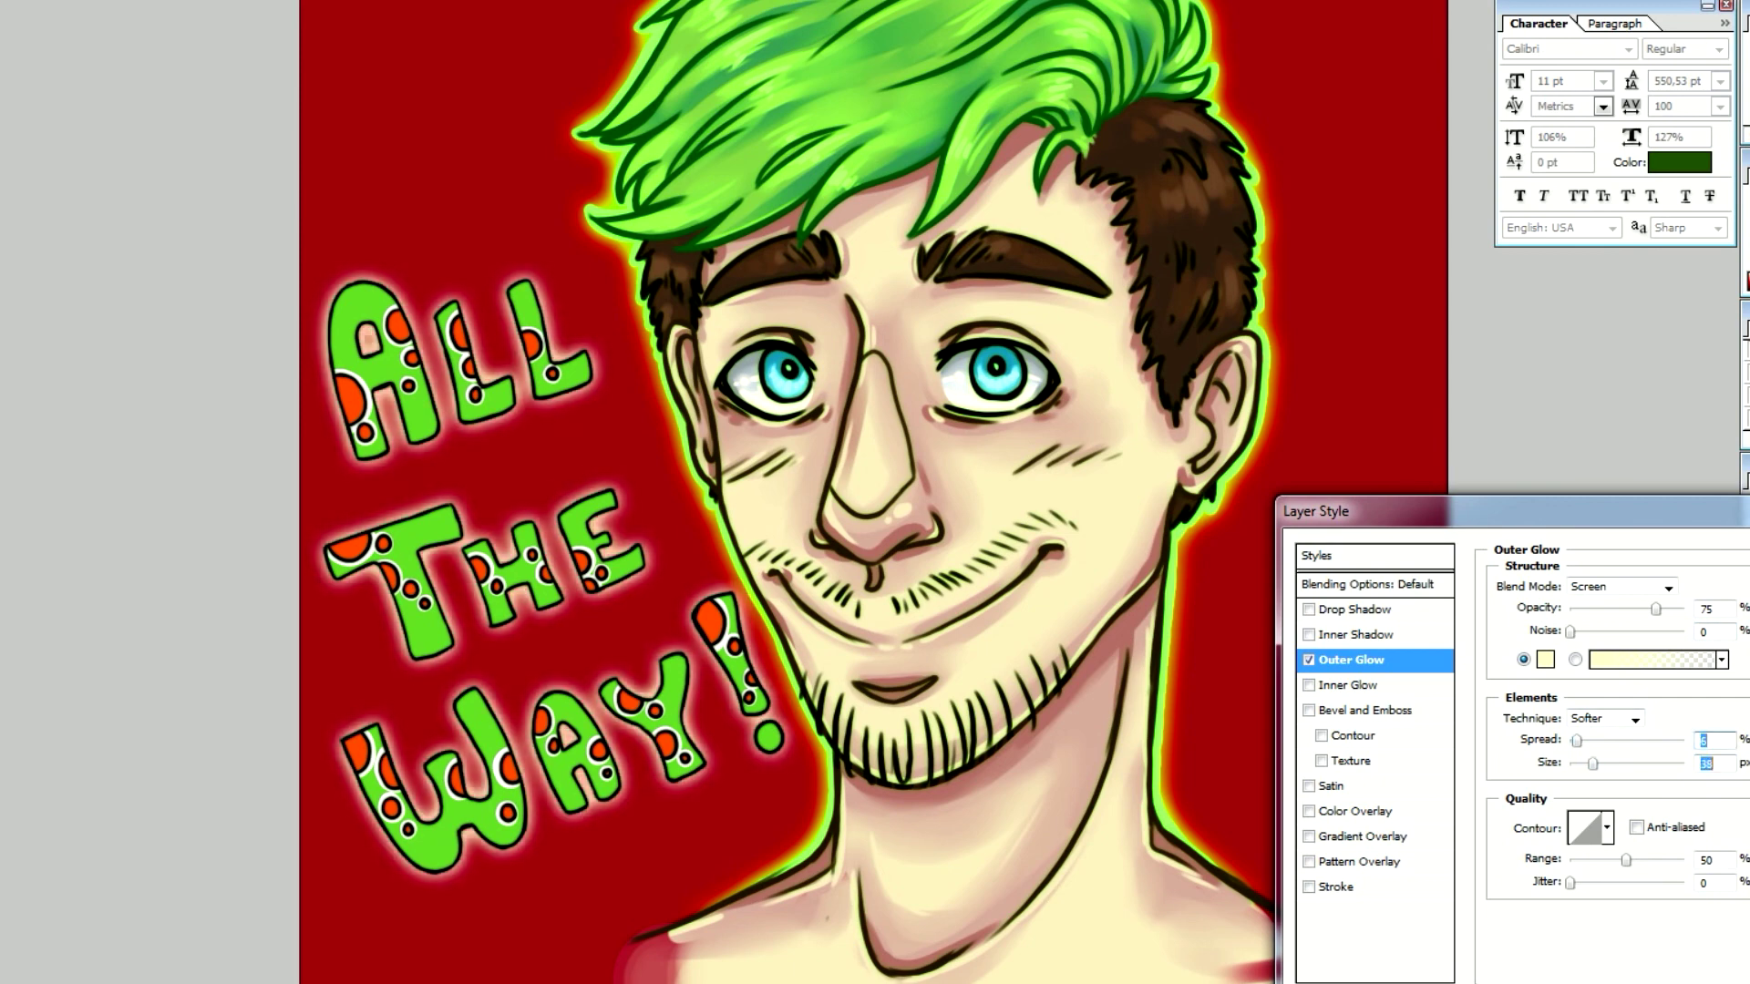
{"action": "key", "text": "Return"}
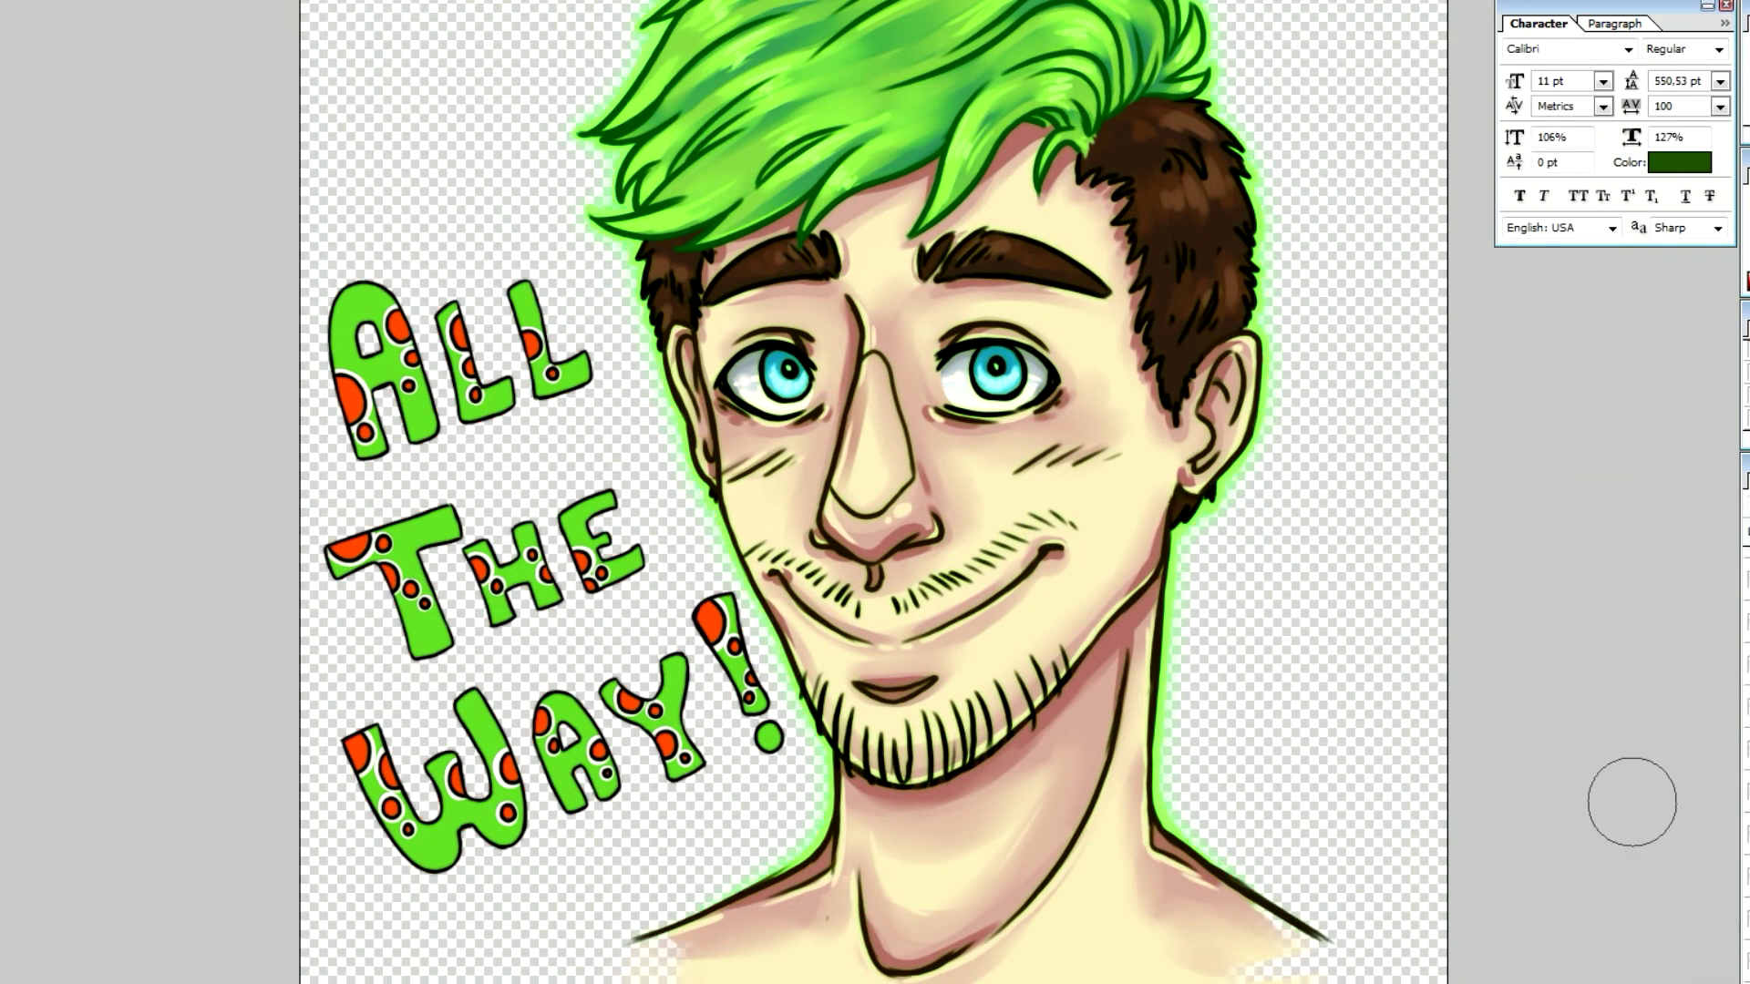
Choose a medium cyan-blue and tint the irises of both eyes a deeper blue
{"action": "key", "text": "ctrl+plus"}
{"action": "key", "text": "ctrl+plus"}
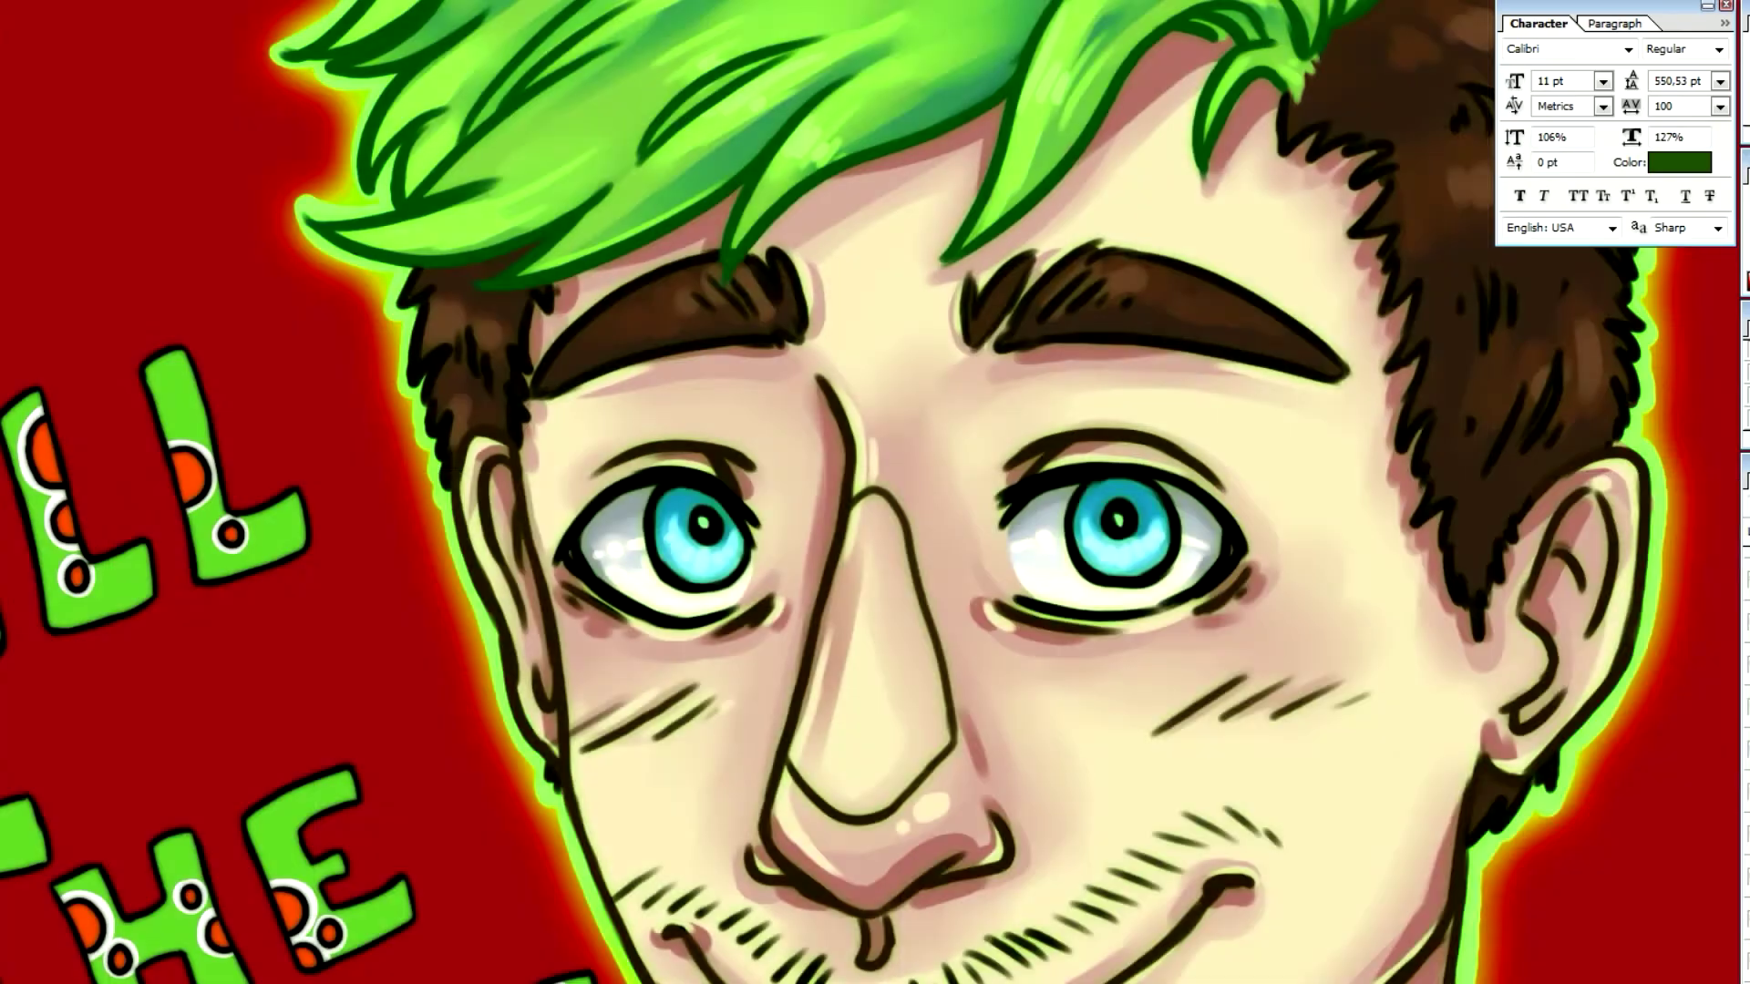
{"action": "key", "text": "alt+bracketleft"}
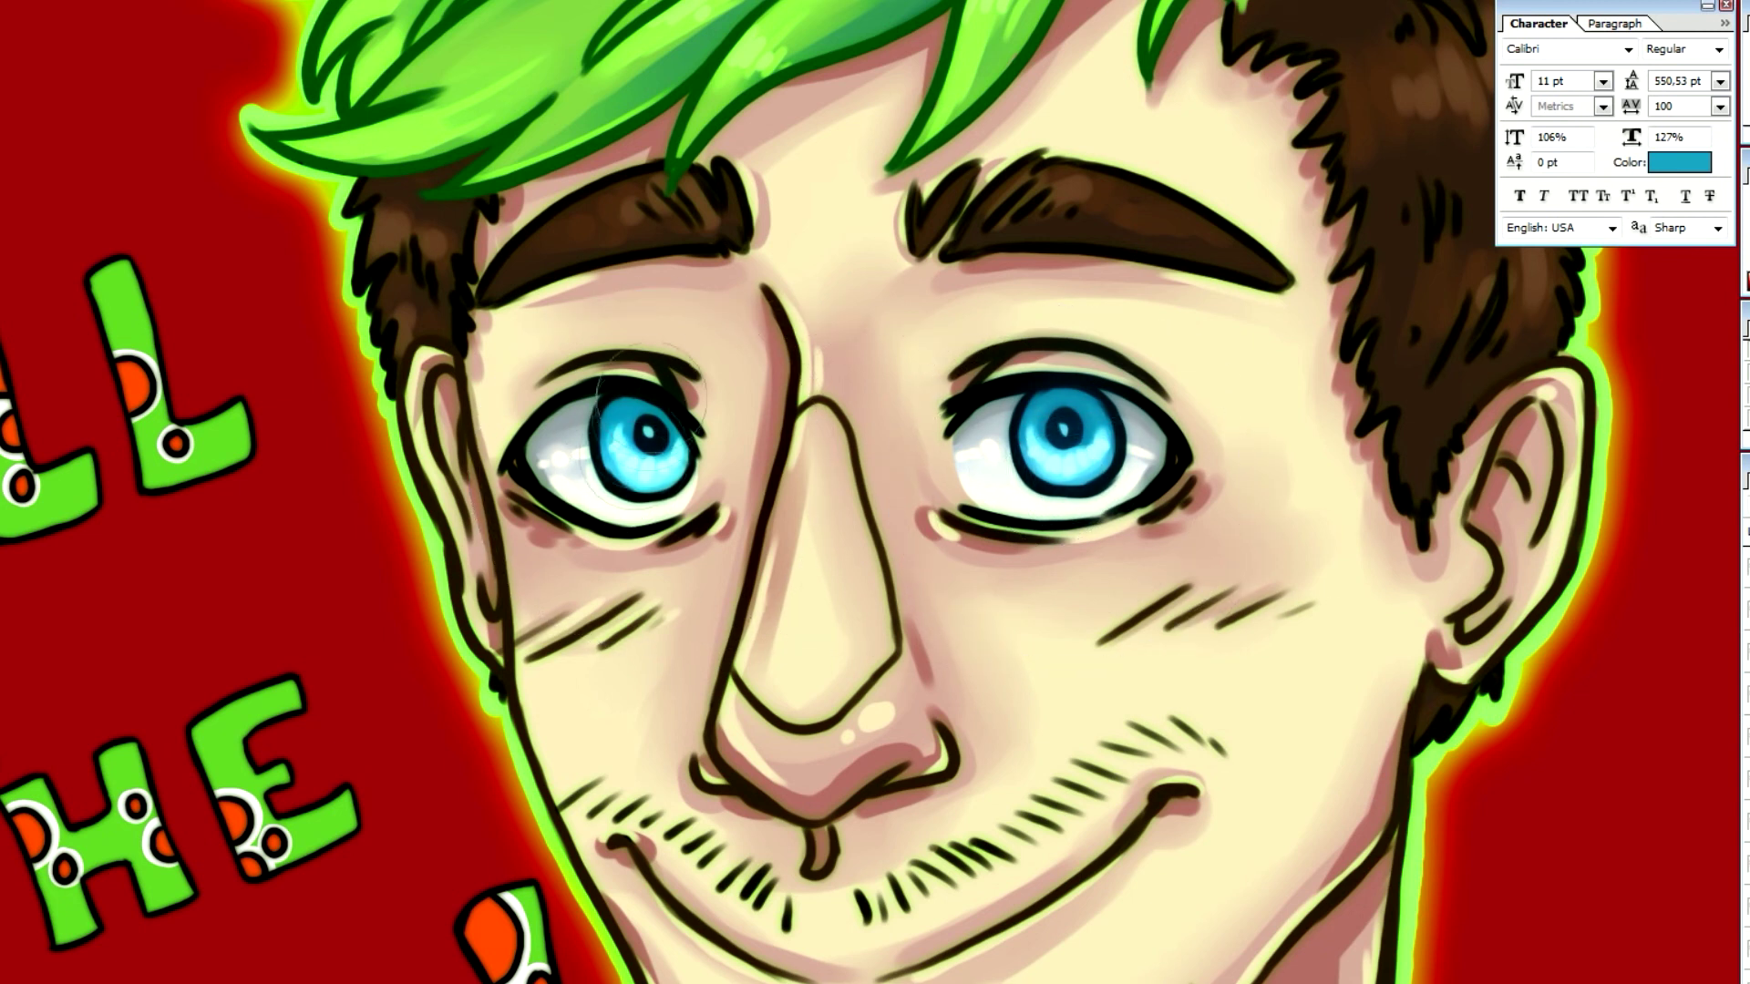
{"action": "key", "text": "ctrl+0"}
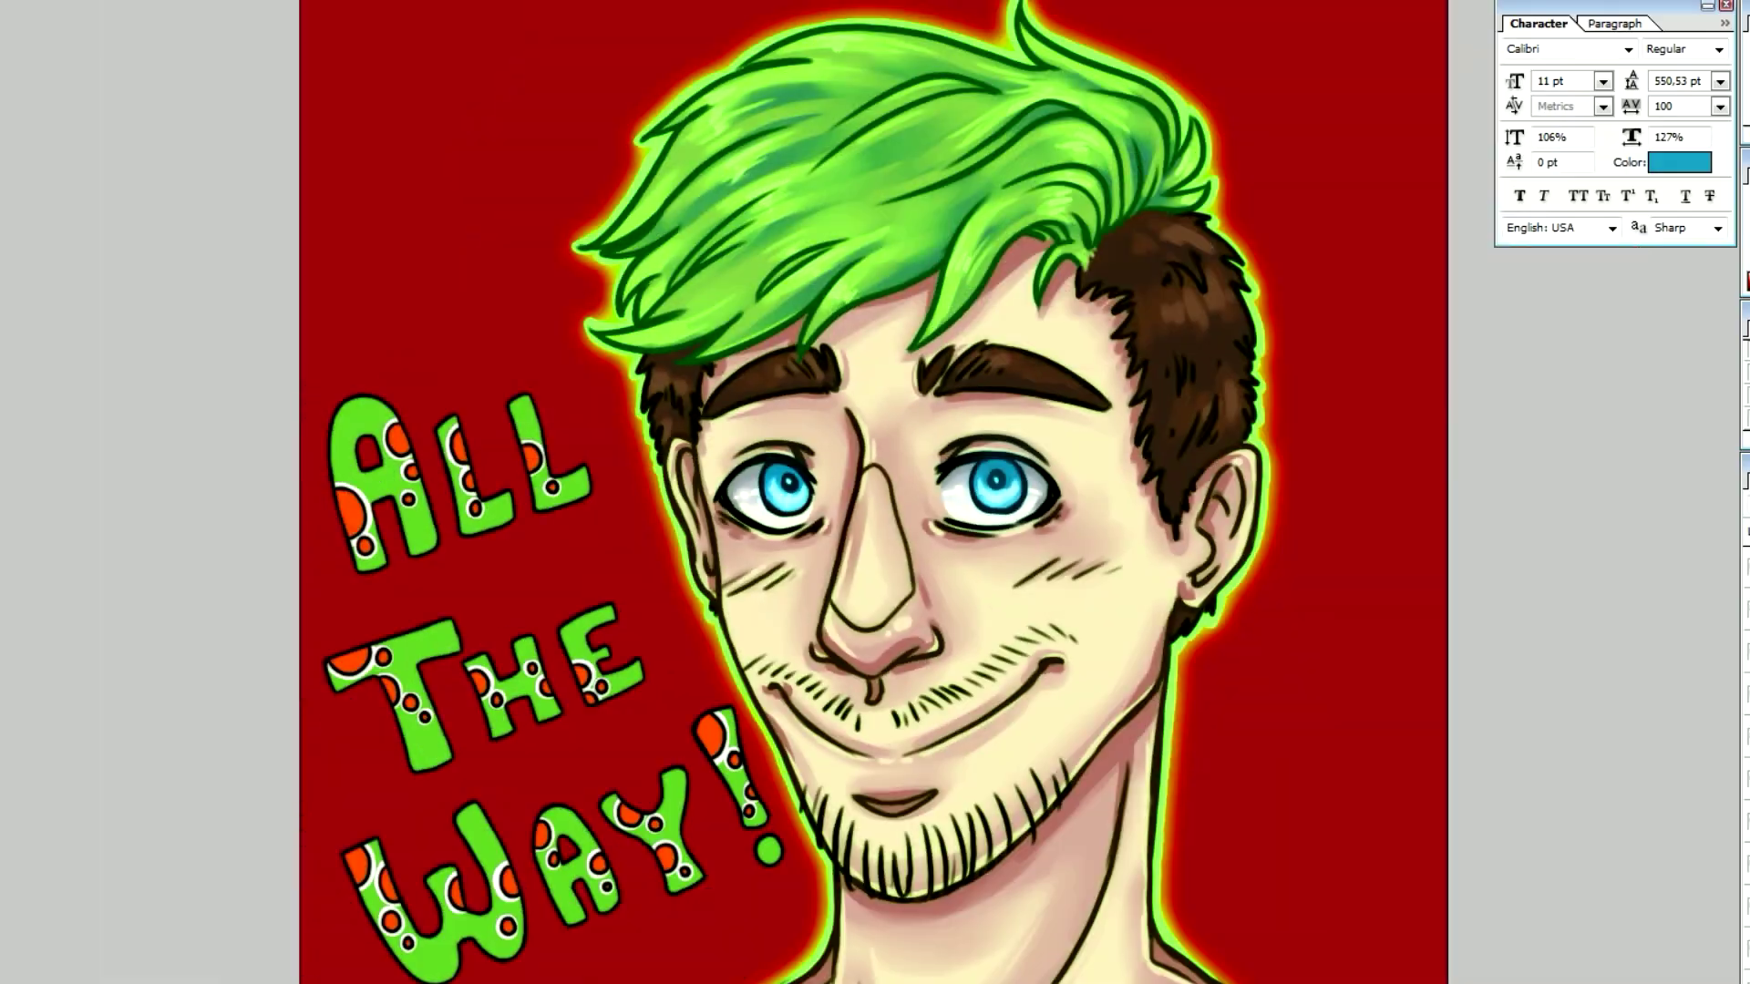
{"action": "key", "text": "ctrl+plus"}
{"action": "key", "text": "ctrl+minus"}
{"action": "key", "text": "ctrl+0"}
{"action": "key", "text": "ctrl+plus"}
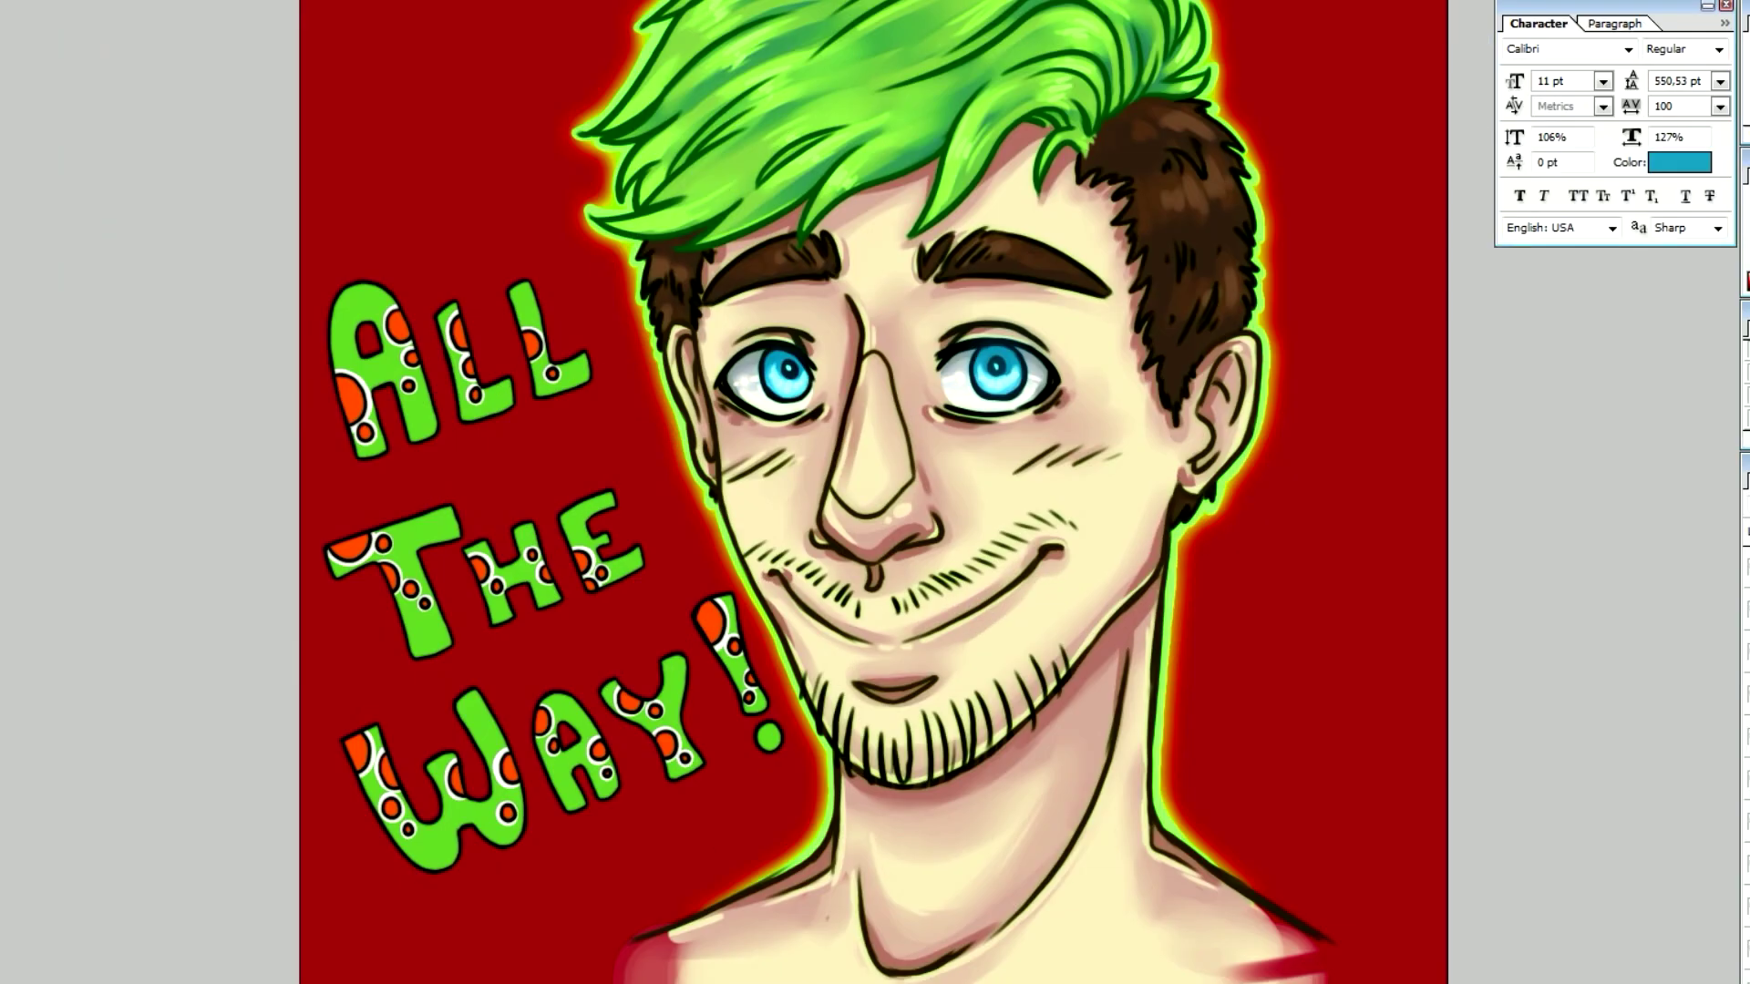
Recolour the linework of the face, ears and neck in a dark reddish brown
{"action": "scroll", "coordinate": [873, 492], "scroll_direction": "up", "scroll_amount": 1}
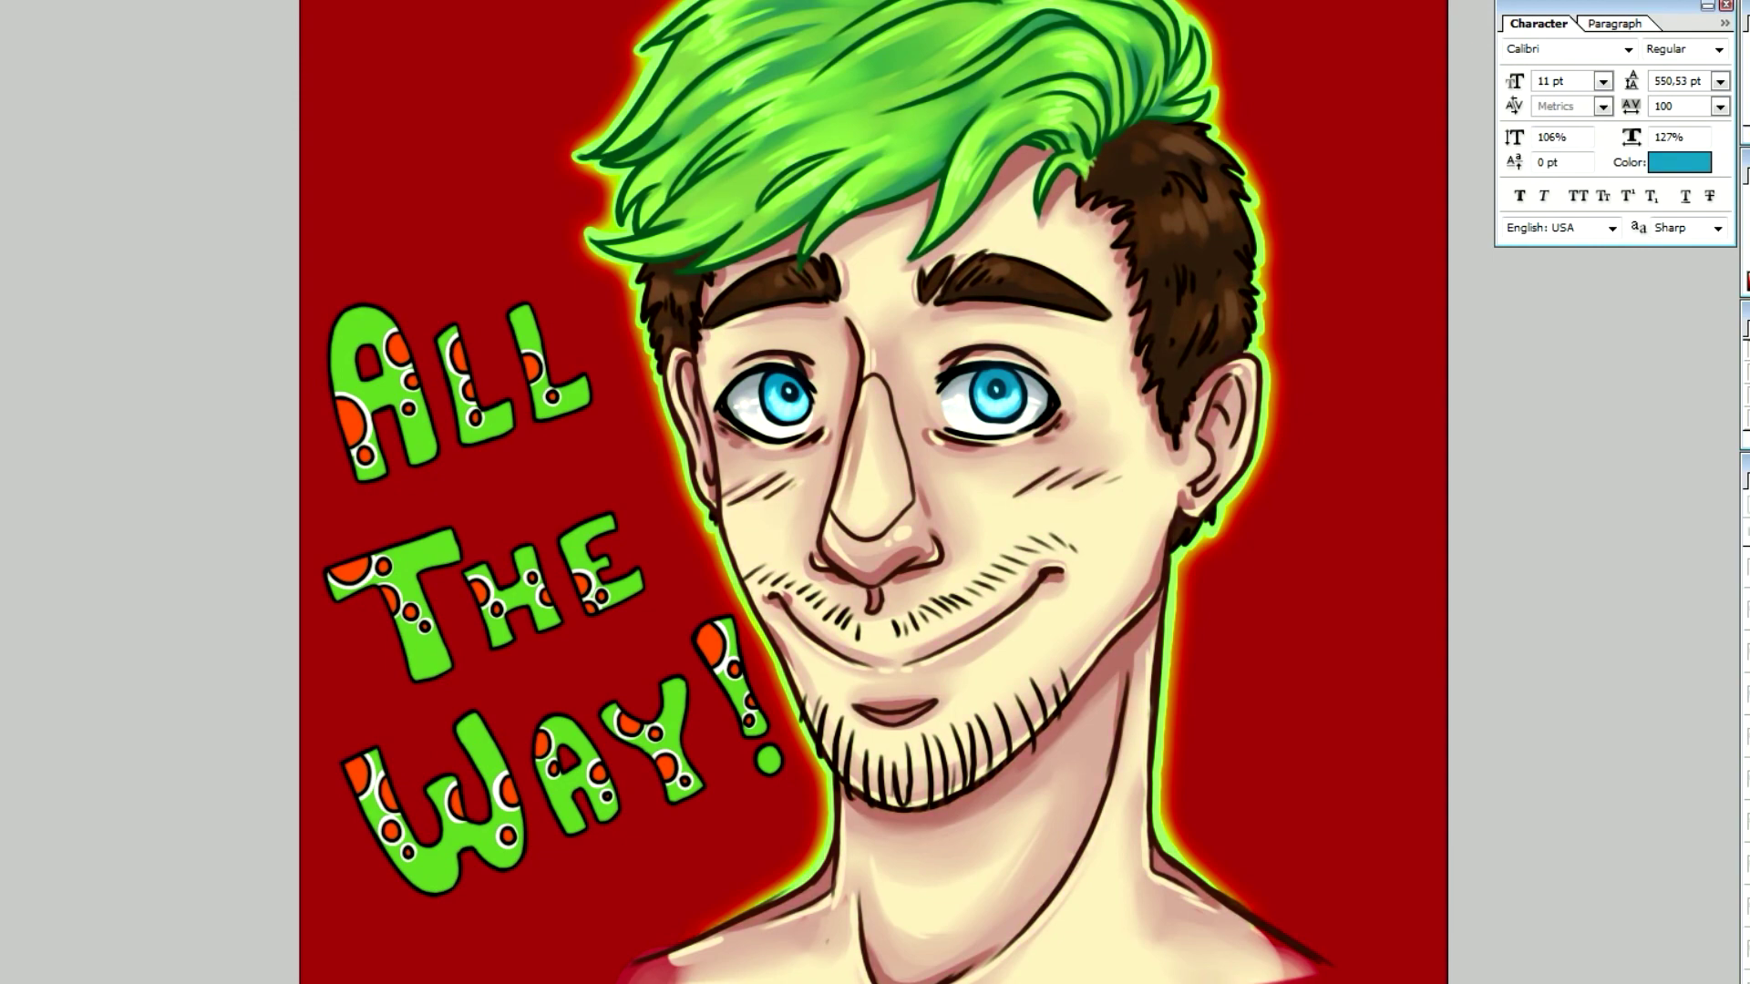
{"action": "key", "text": "Return"}
{"action": "scroll", "coordinate": [873, 492], "scroll_direction": "down", "scroll_amount": 8}
{"action": "scroll", "coordinate": [873, 492], "scroll_direction": "up", "scroll_amount": 10}
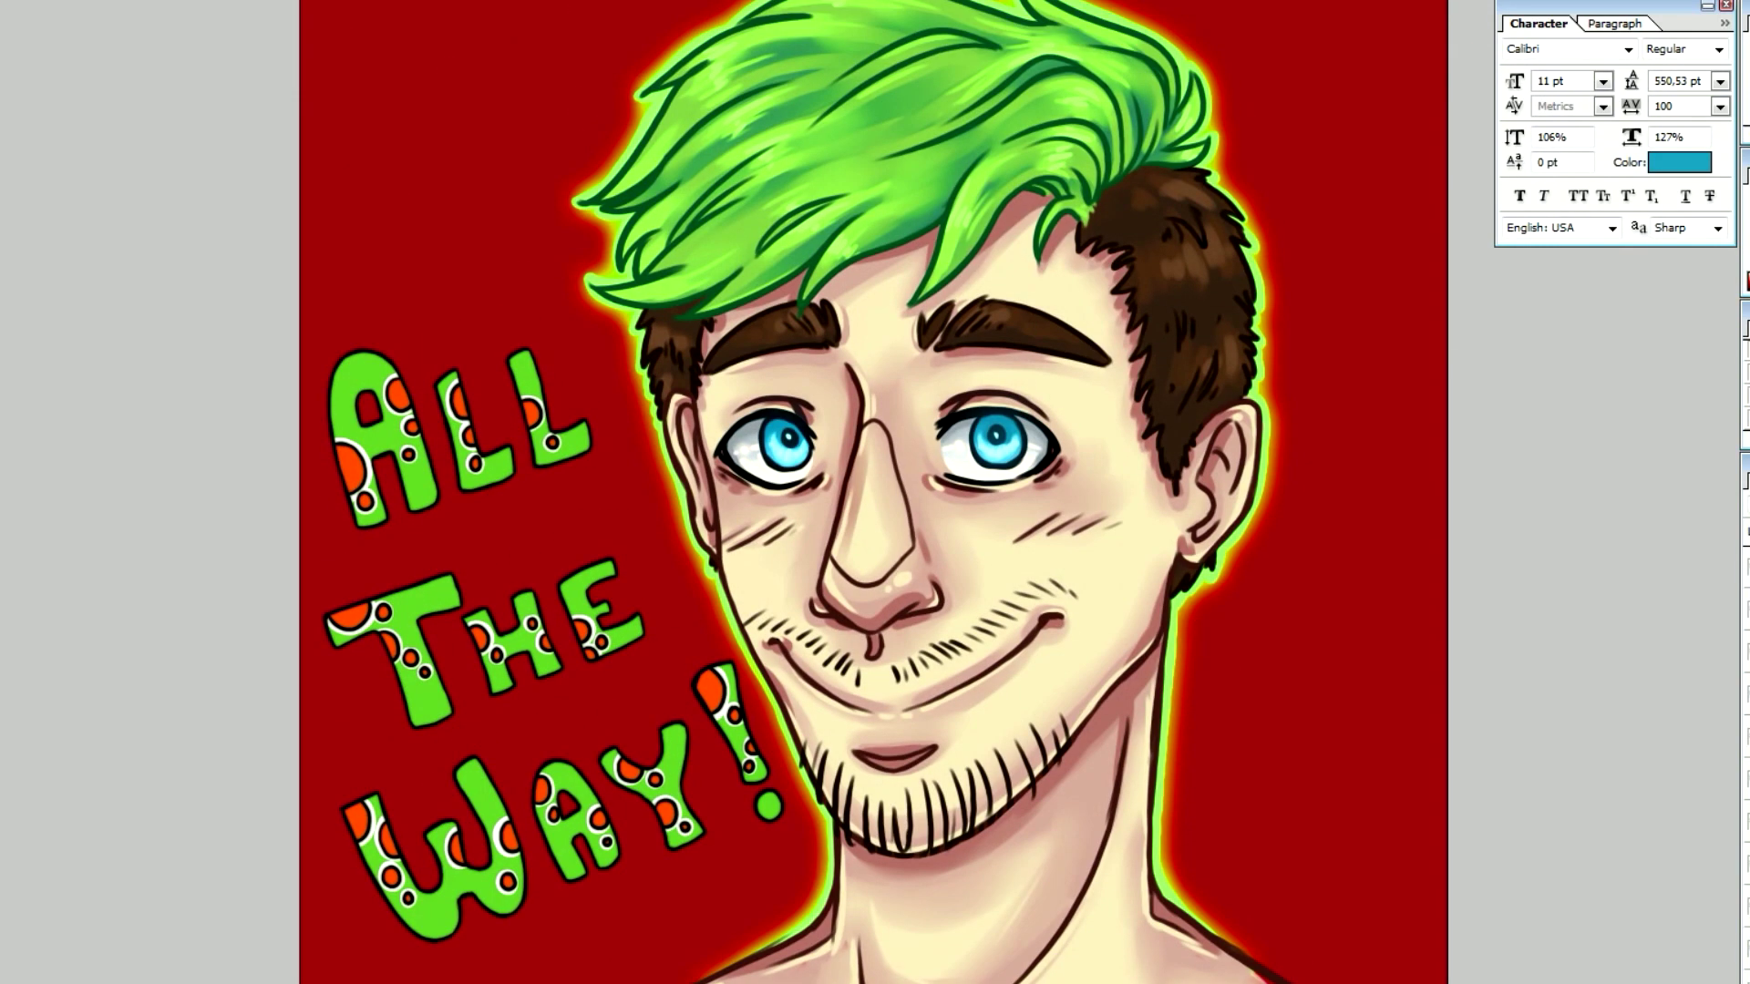
{"action": "key", "text": "ctrl+plus"}
{"action": "key", "text": "ctrl+plus"}
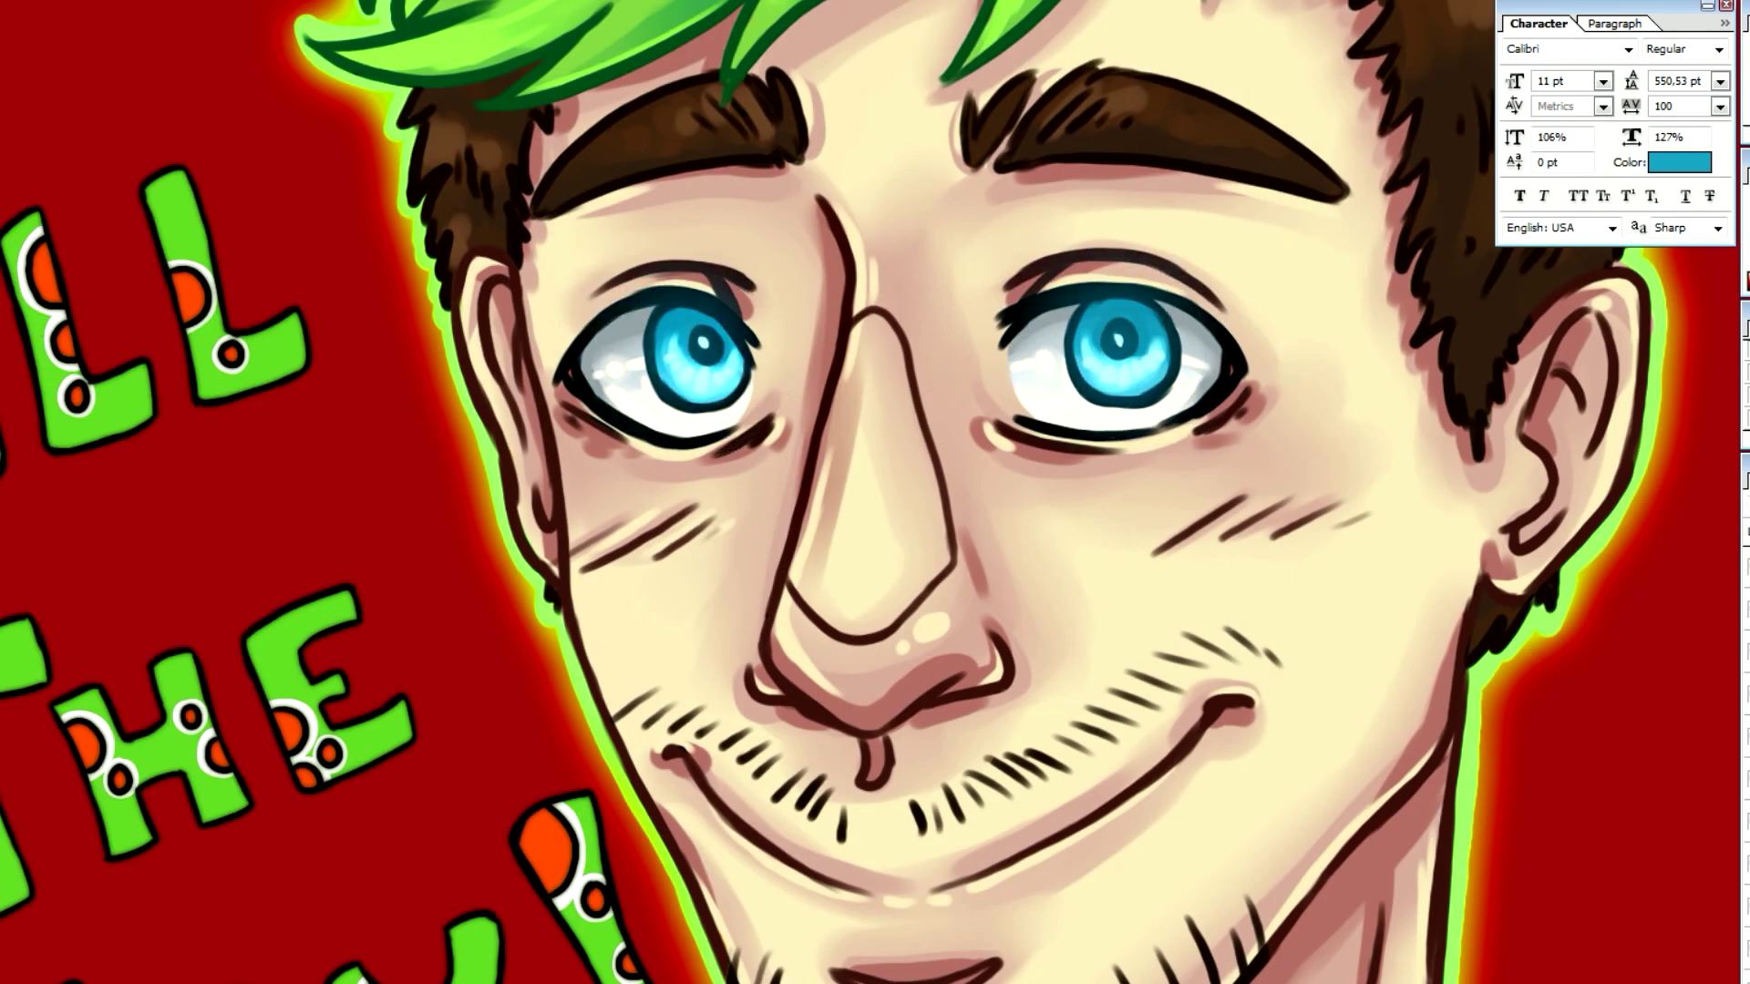
{"action": "left_click", "coordinate": [38, 17]}
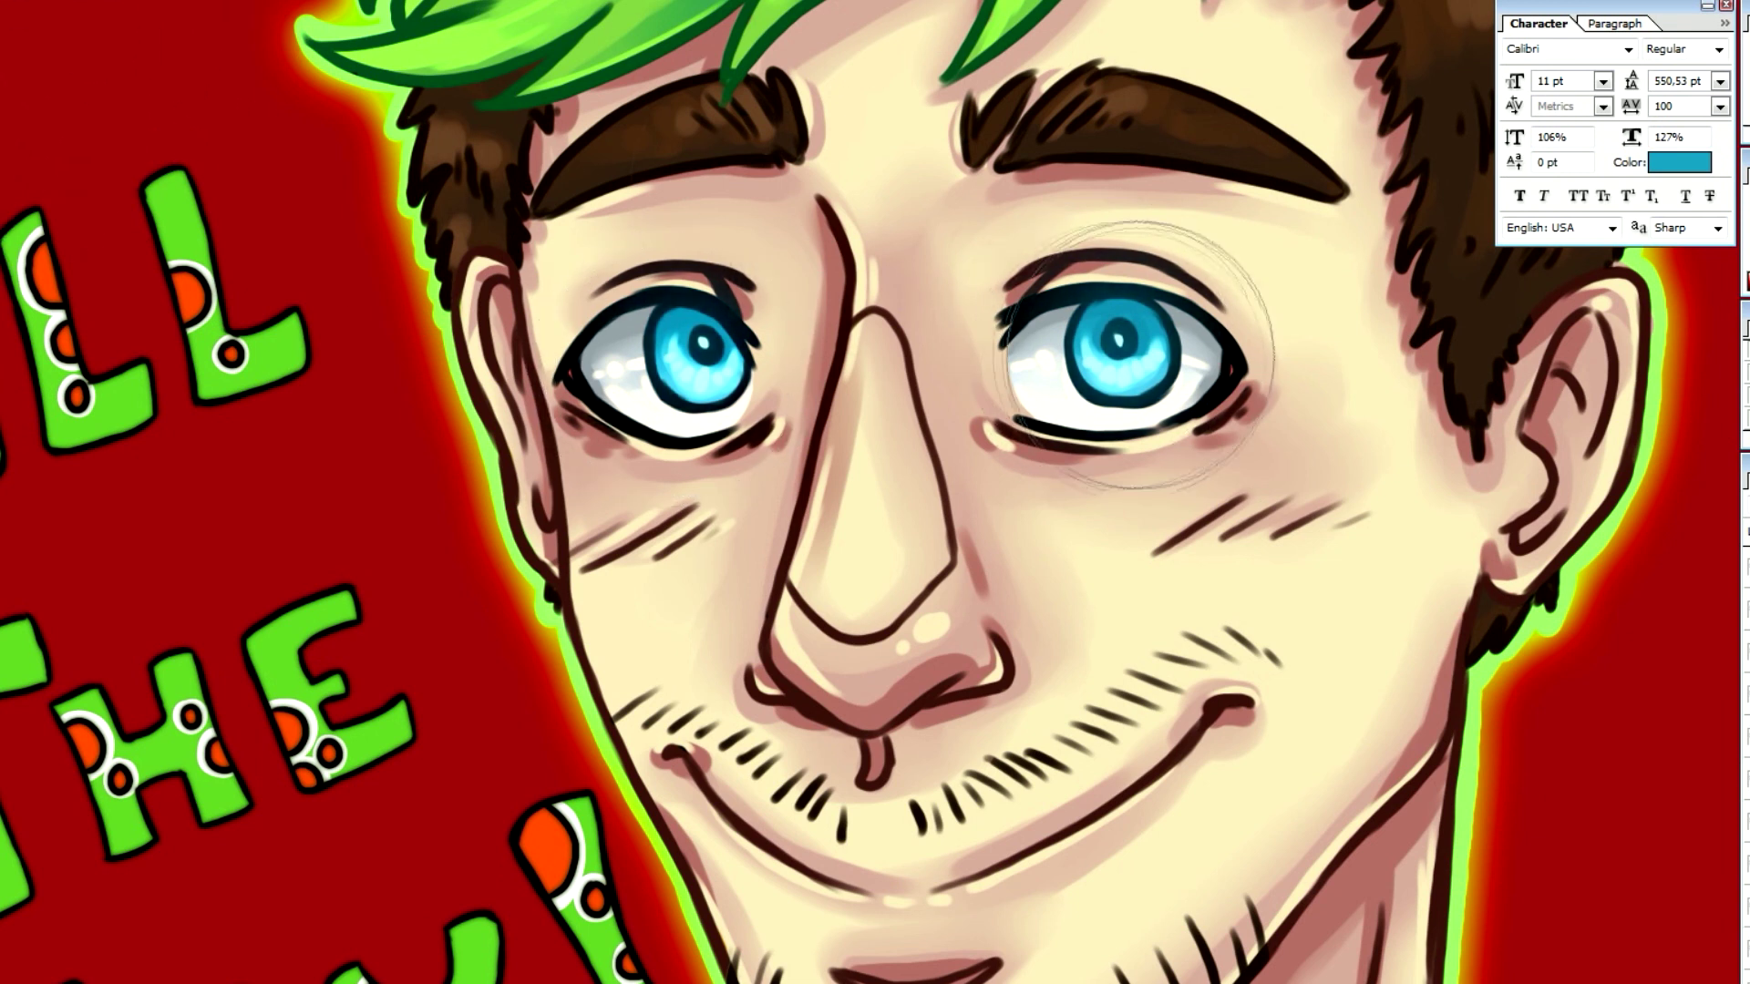
{"action": "key", "text": "ctrl+0"}
{"action": "scroll", "coordinate": [873, 492], "scroll_direction": "down", "scroll_amount": 3}
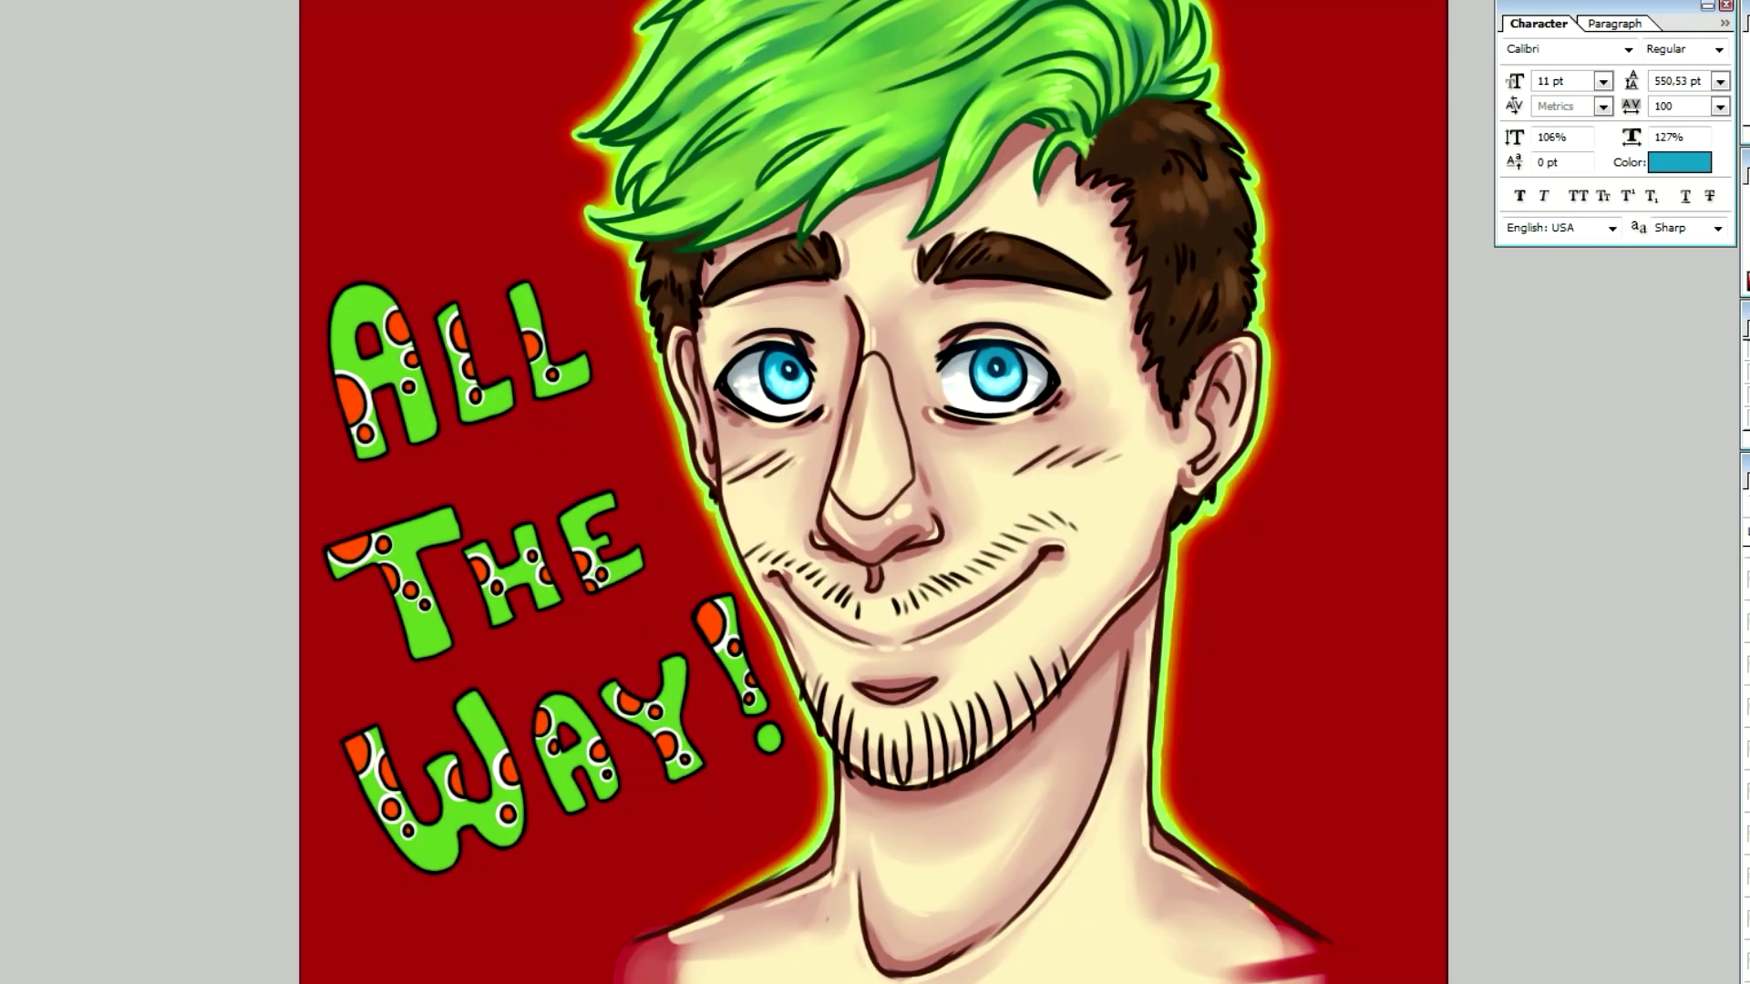
Delete Layer 1 from the portrait document
{"action": "key", "text": "ctrl+minus"}
{"action": "key", "text": "ctrl+minus"}
{"action": "key", "text": "ctrl+plus"}
{"action": "key", "text": "ctrl+plus"}
{"action": "key", "text": "Delete"}
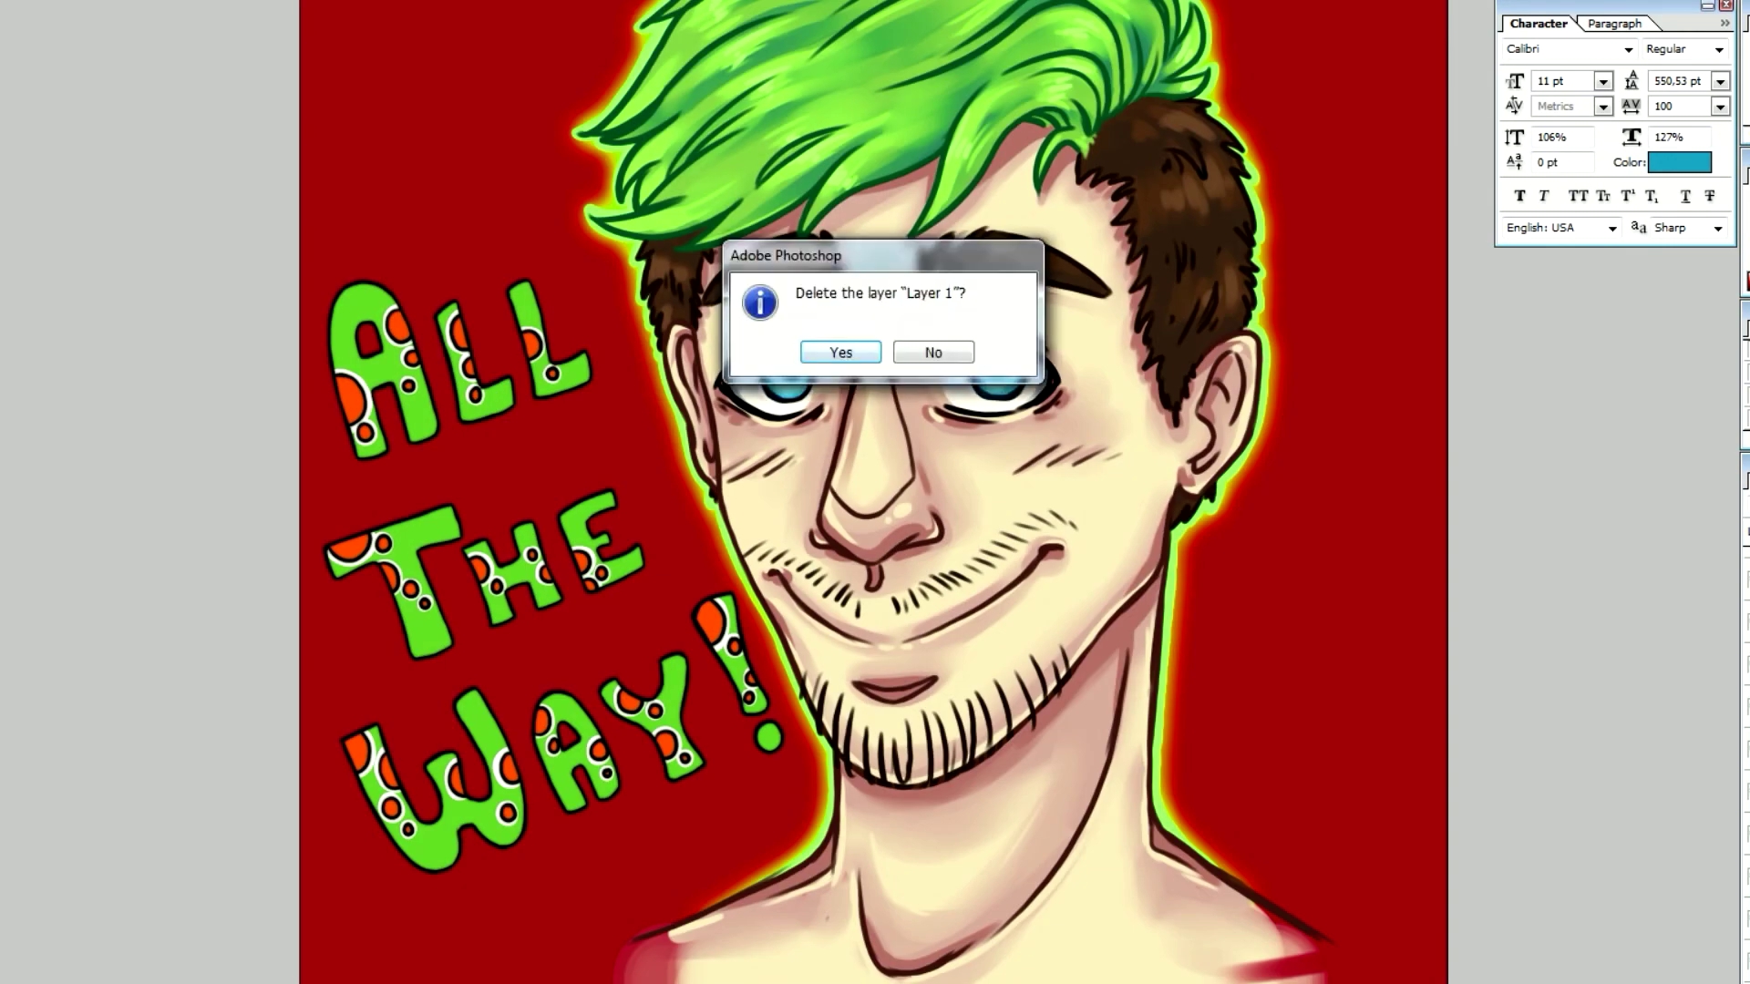
{"action": "key", "text": "Return"}
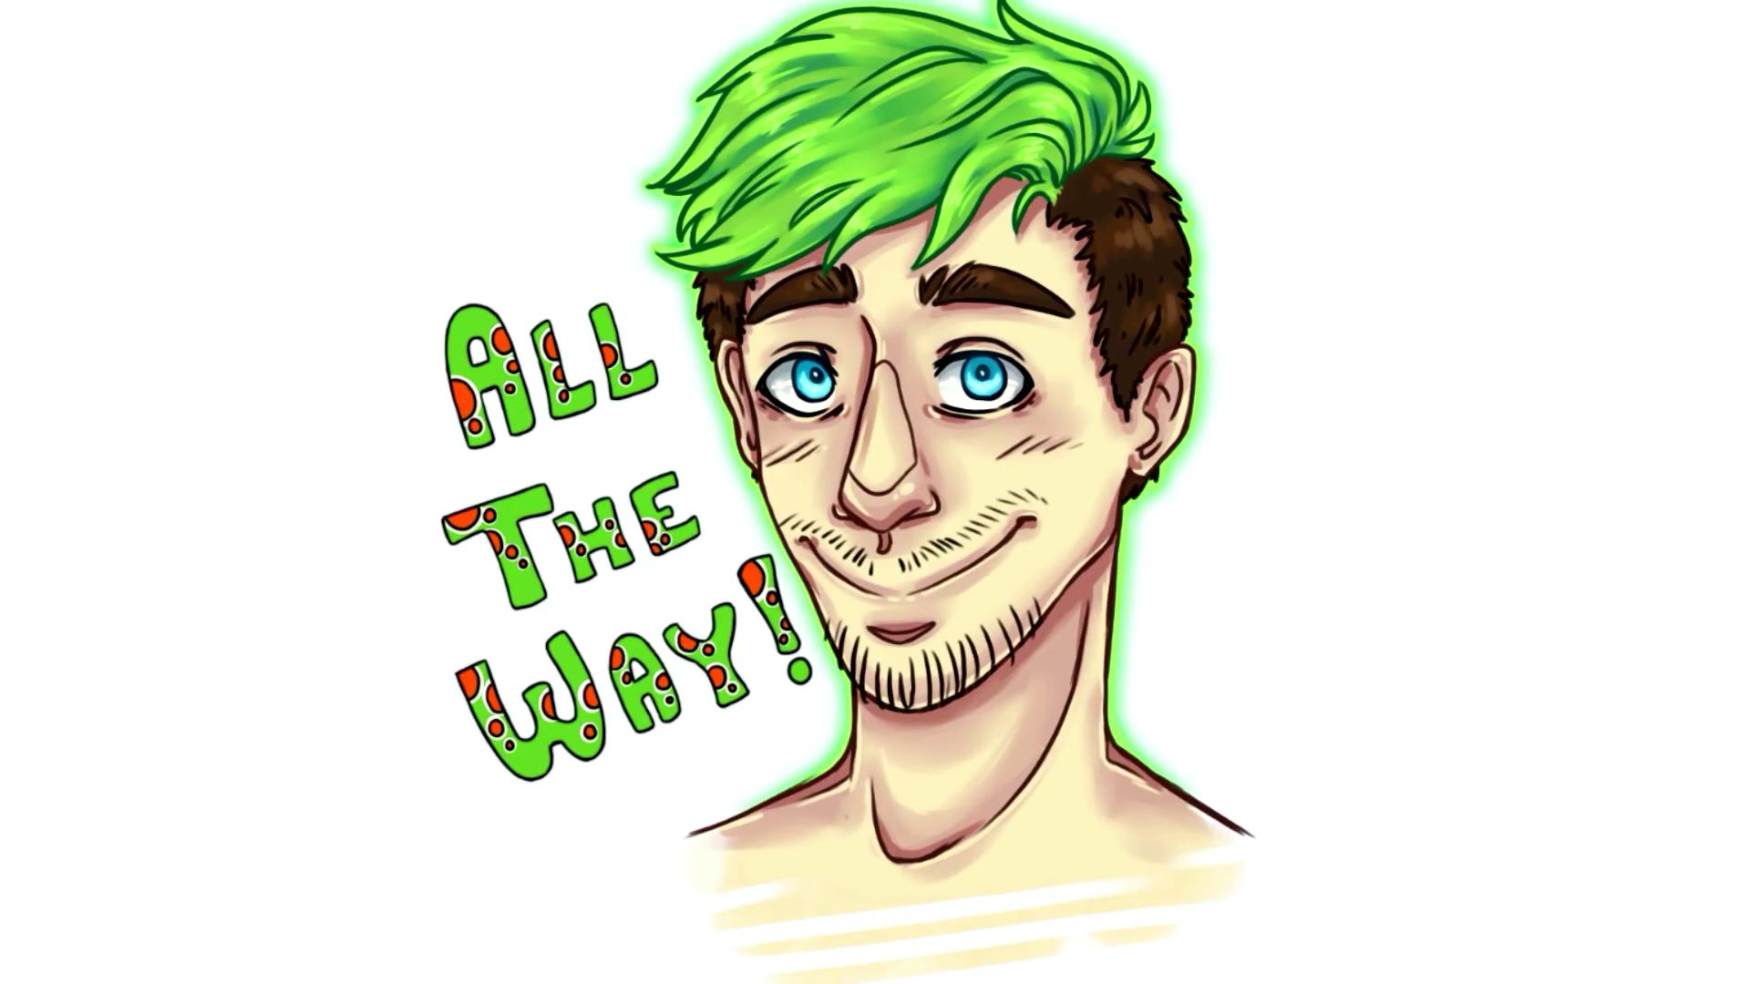